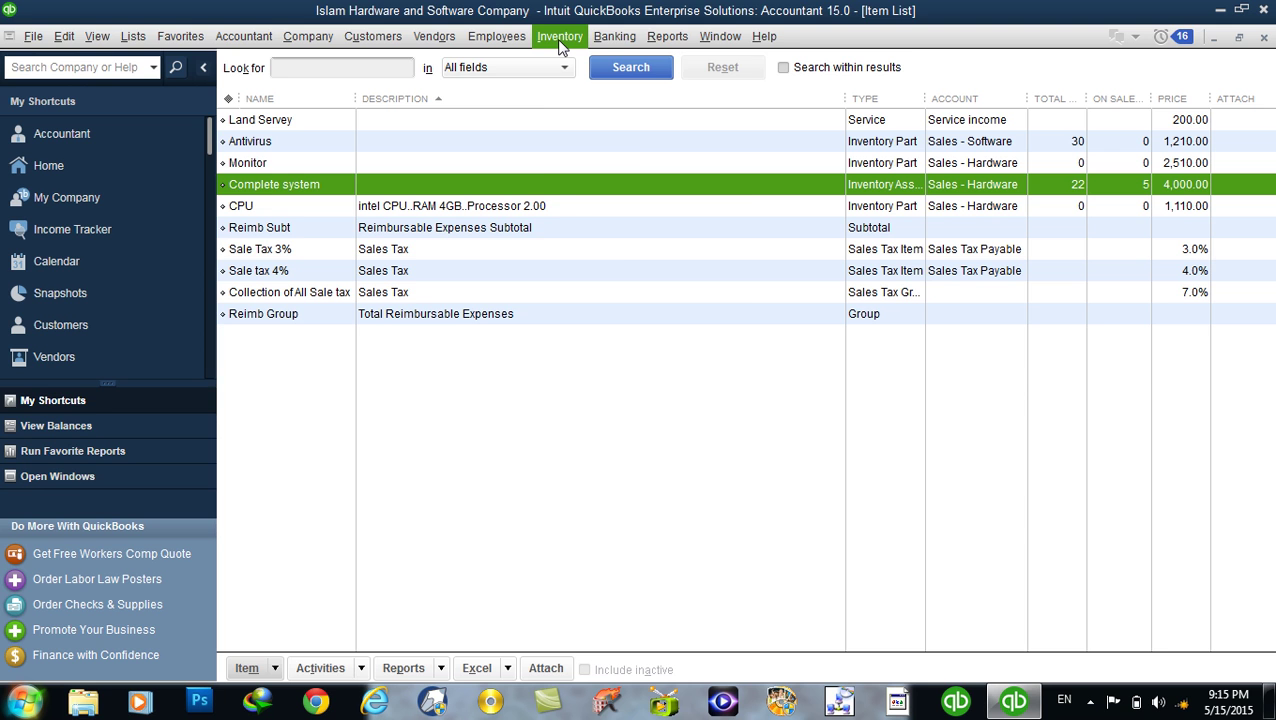
- Open the Vendor Center to examine Ali Construction Company's transactions, select its purchase order dated 05/14/2015, and close the center
{"action": "left_click", "coordinate": [561, 40]}
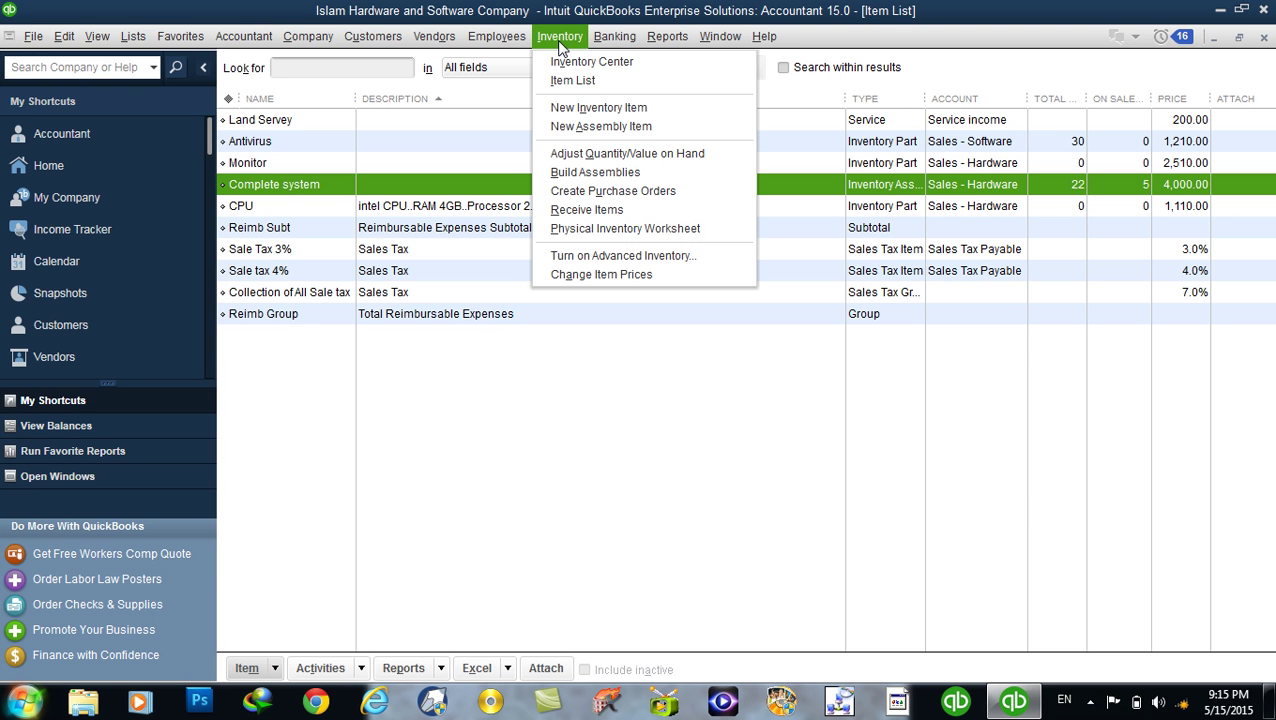
{"action": "mouse_move", "coordinate": [437, 40]}
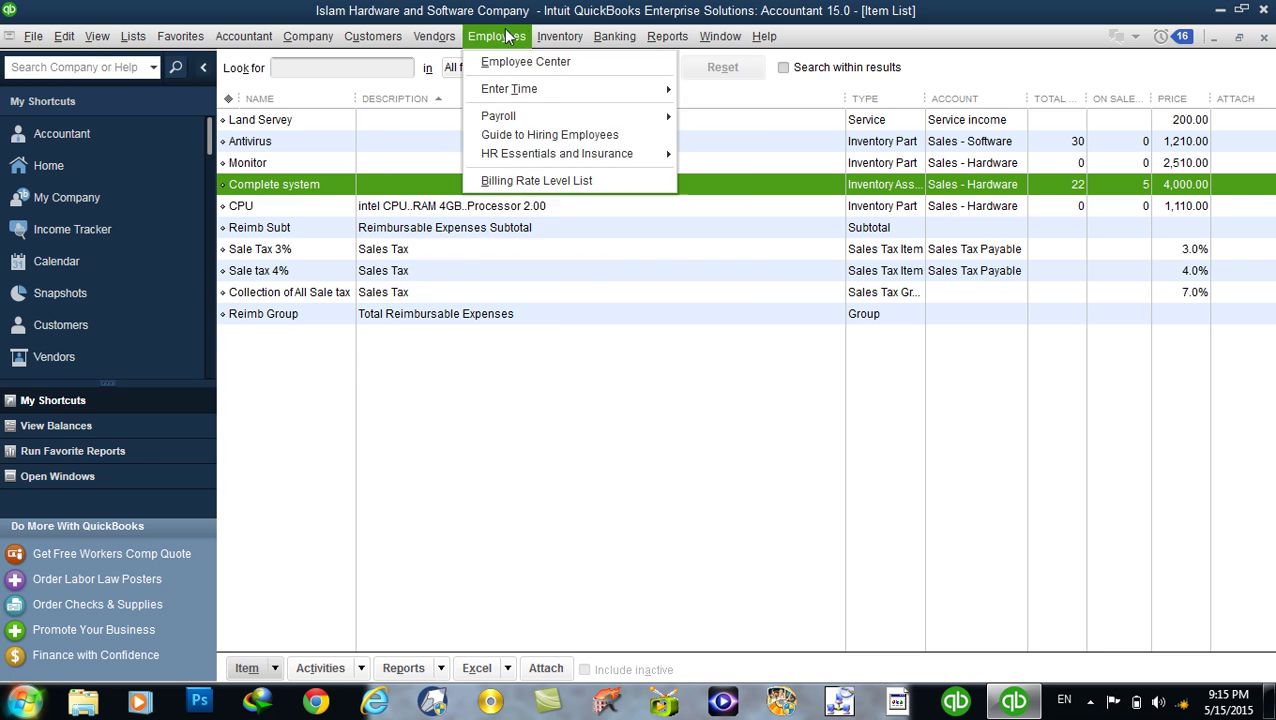
{"action": "mouse_move", "coordinate": [380, 40]}
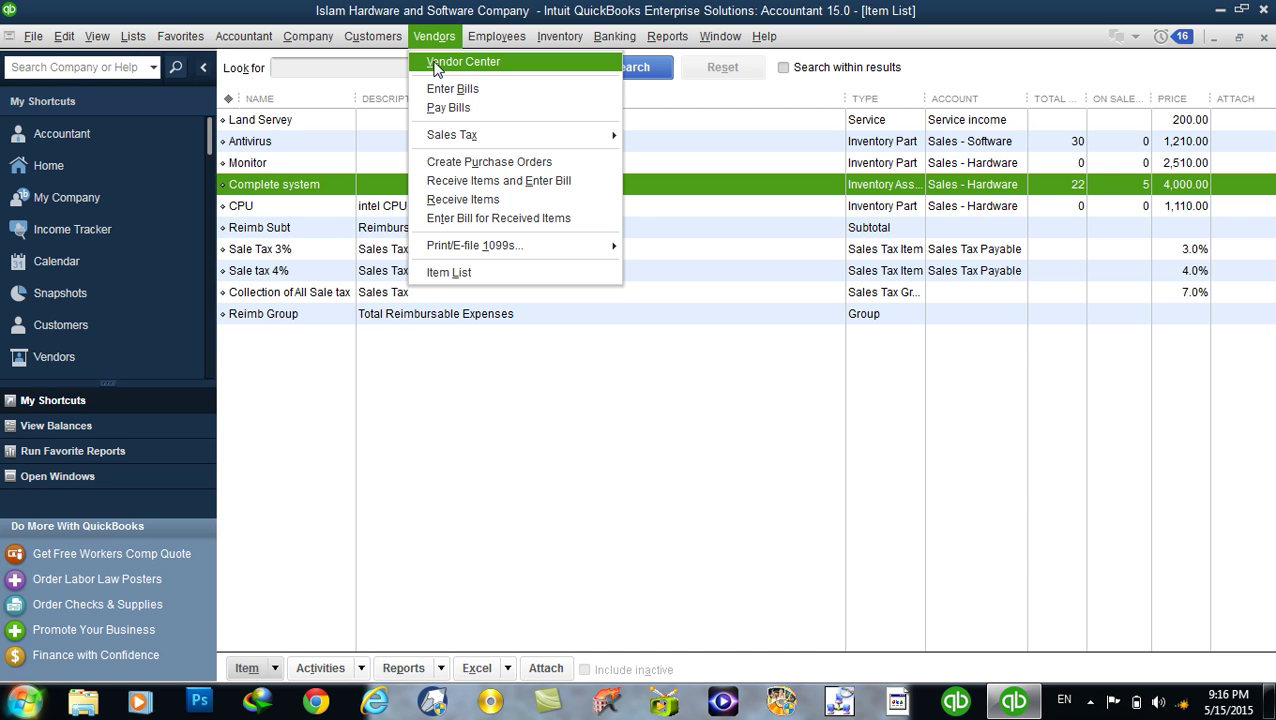
{"action": "left_click", "coordinate": [463, 62]}
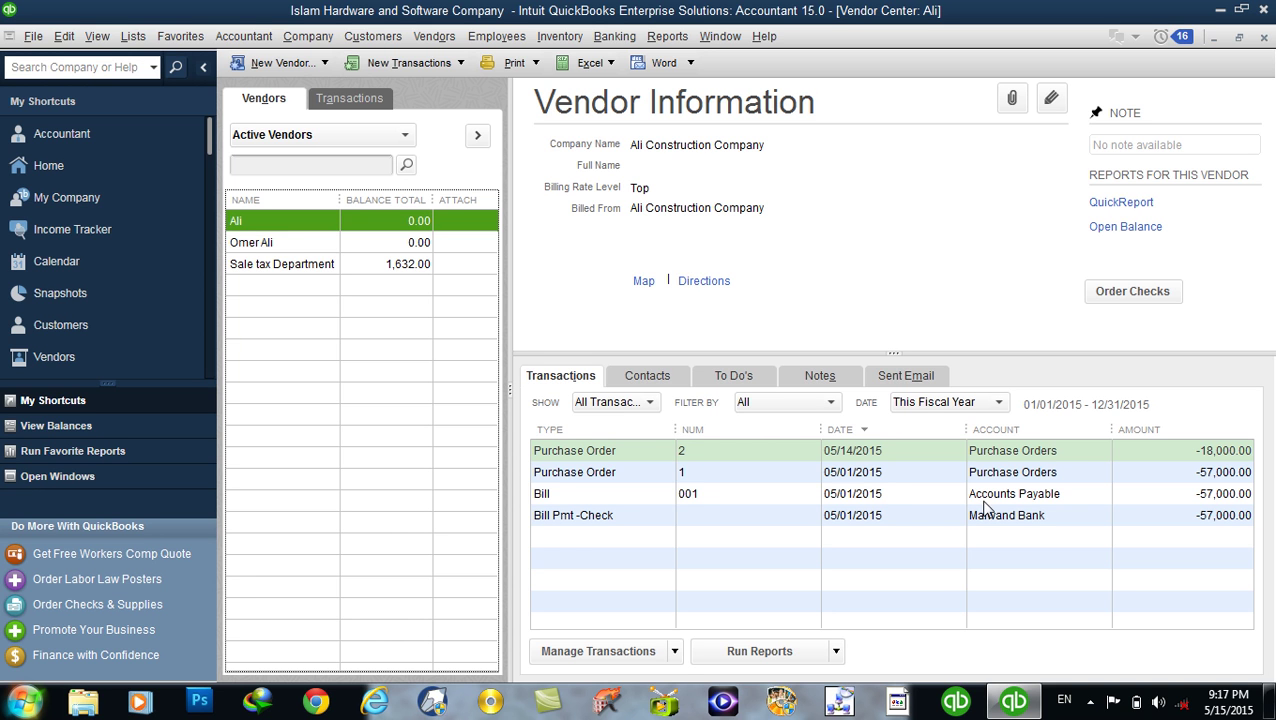
{"action": "left_click", "coordinate": [586, 453]}
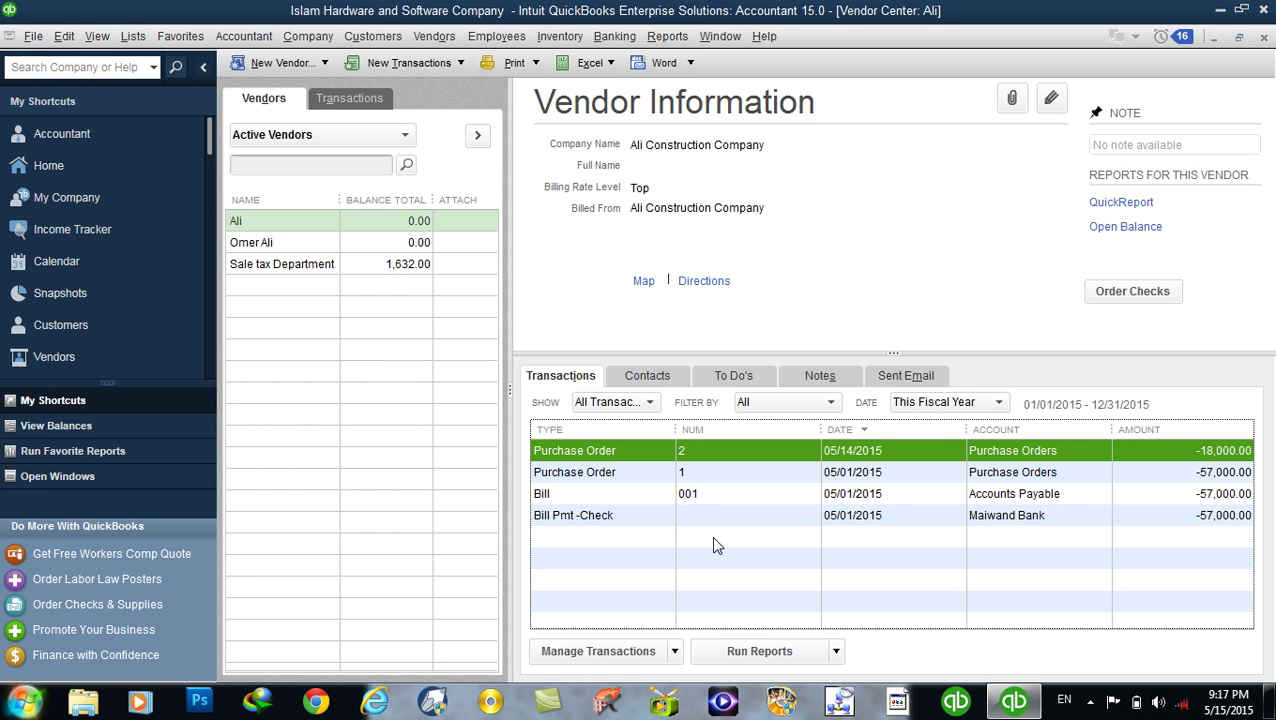
{"action": "left_click", "coordinate": [1265, 38]}
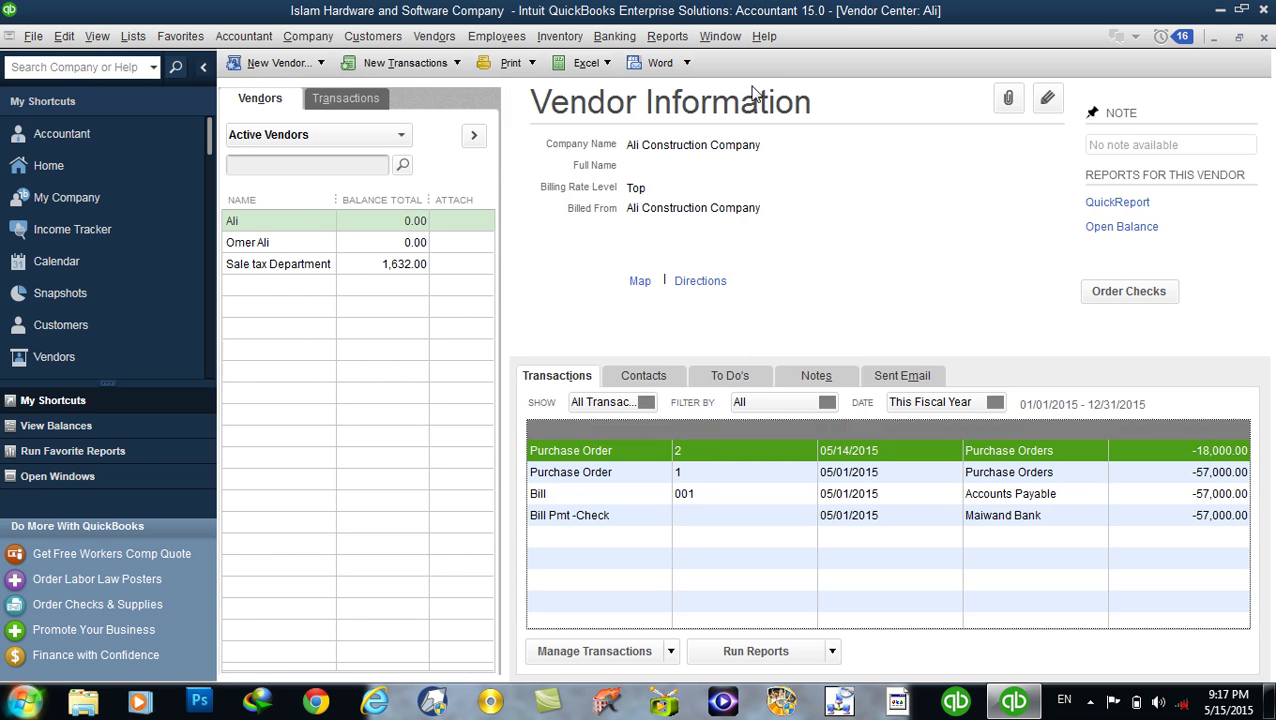
- View the Physical Inventory Worksheet, close it, and open the Company Snapshot
{"action": "left_click", "coordinate": [449, 42]}
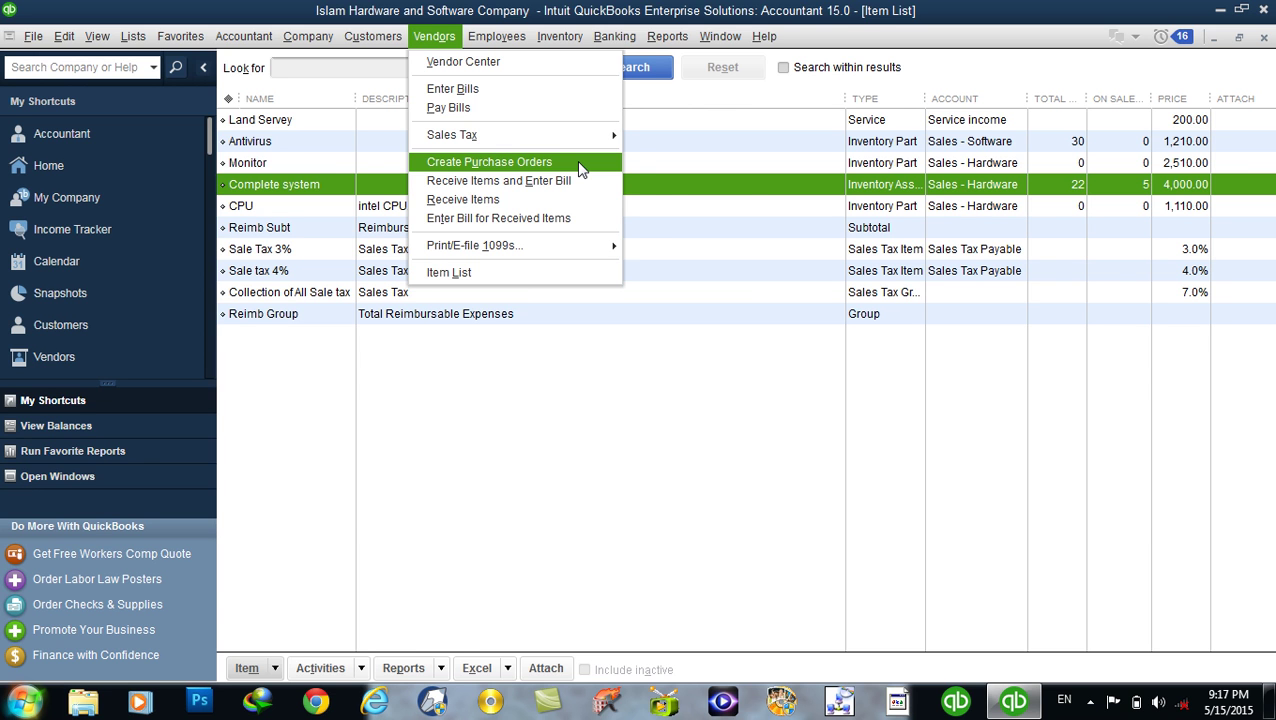
{"action": "left_click", "coordinate": [559, 36]}
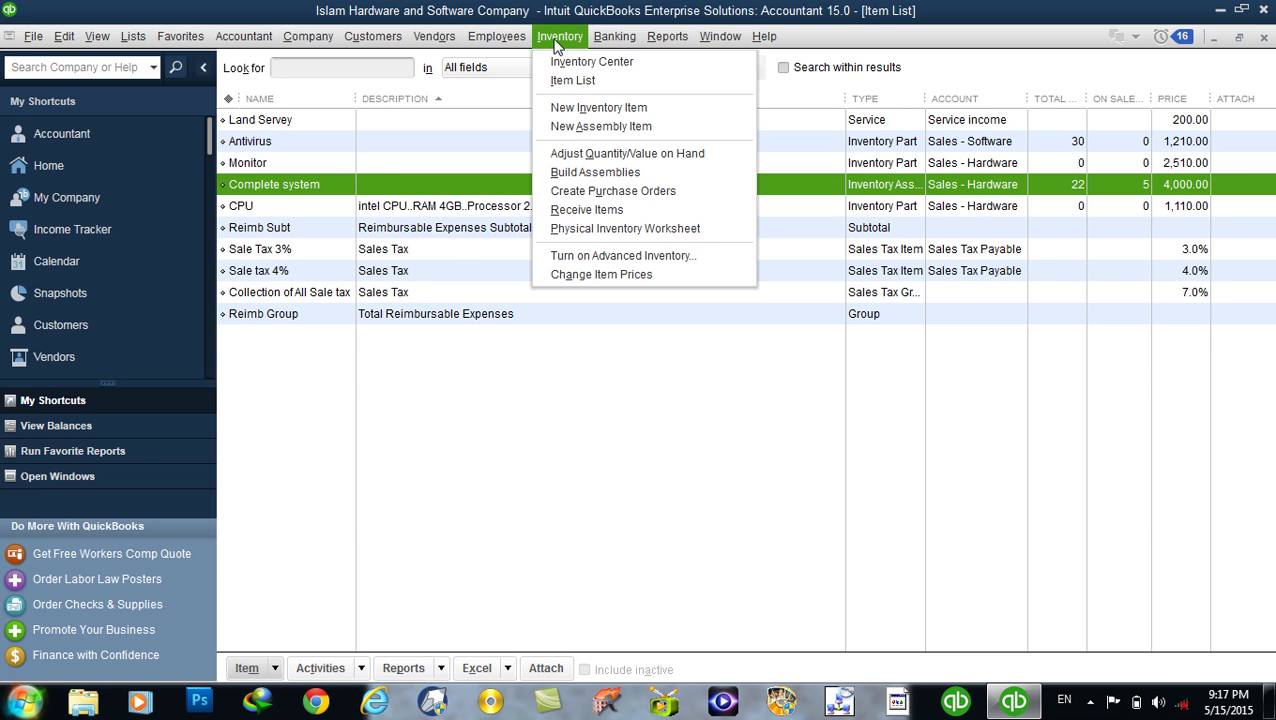
{"action": "left_click", "coordinate": [642, 230]}
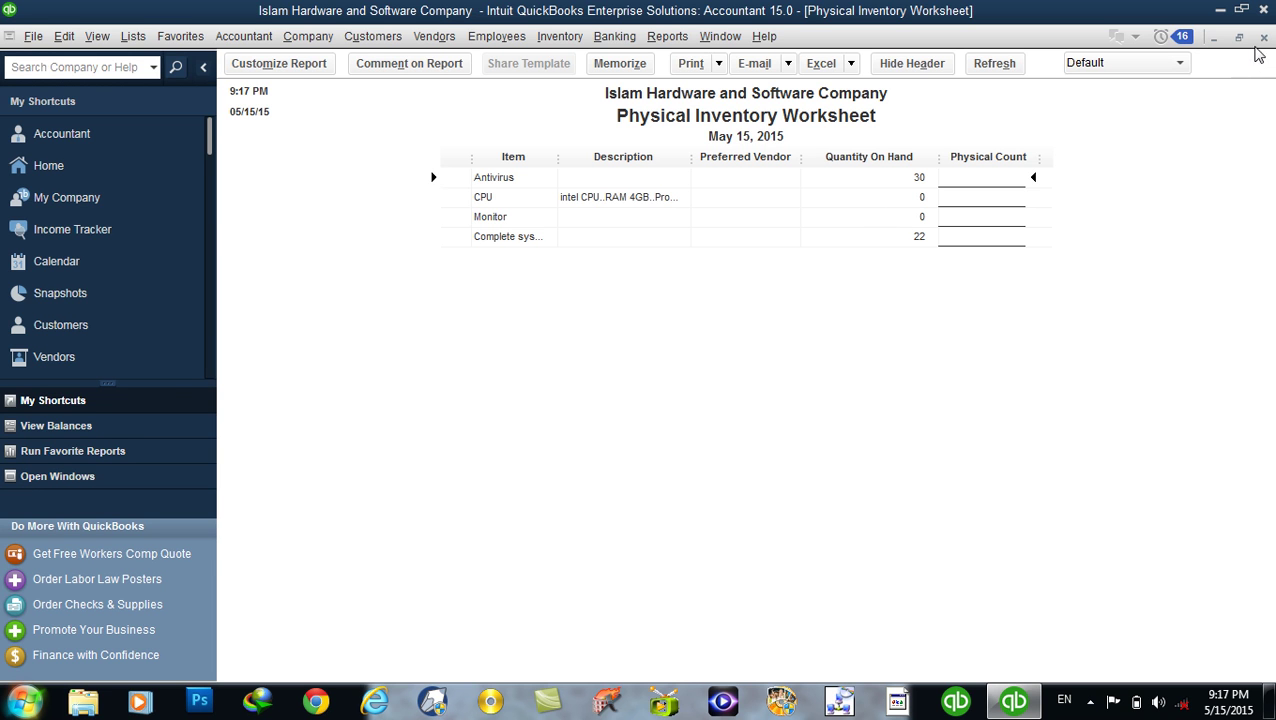
{"action": "left_click", "coordinate": [1262, 40]}
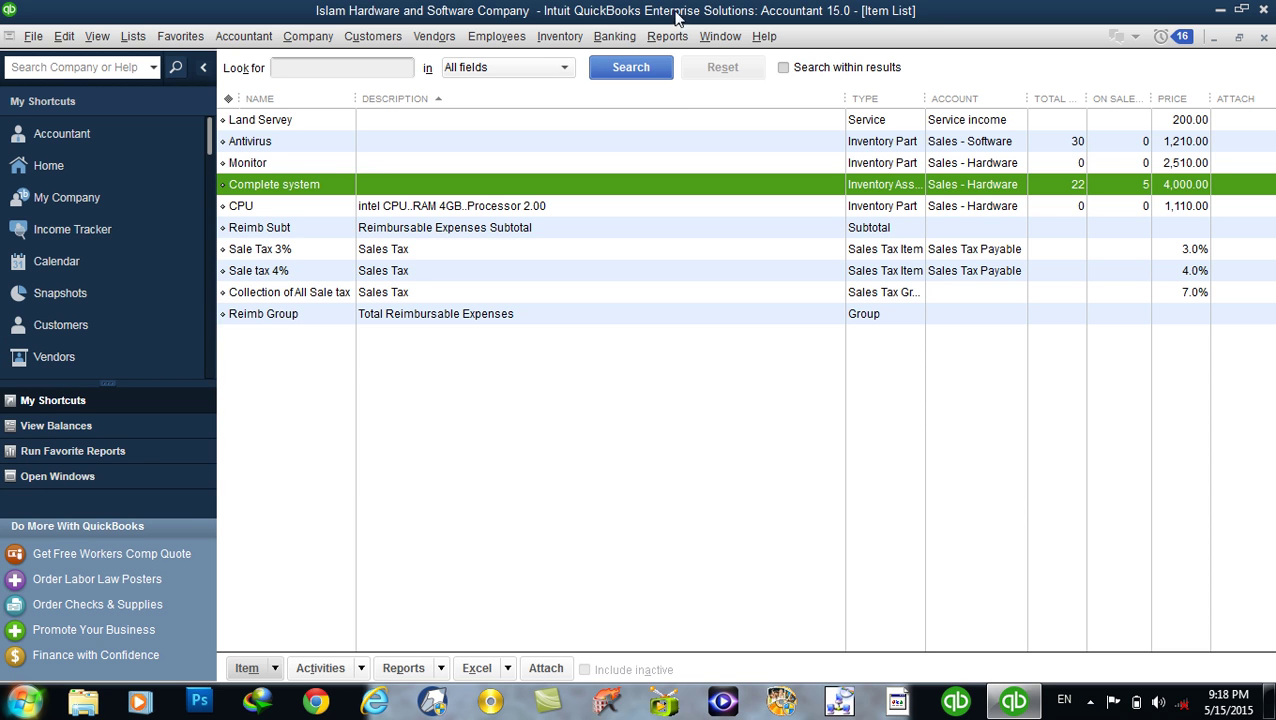
{"action": "left_click", "coordinate": [89, 295]}
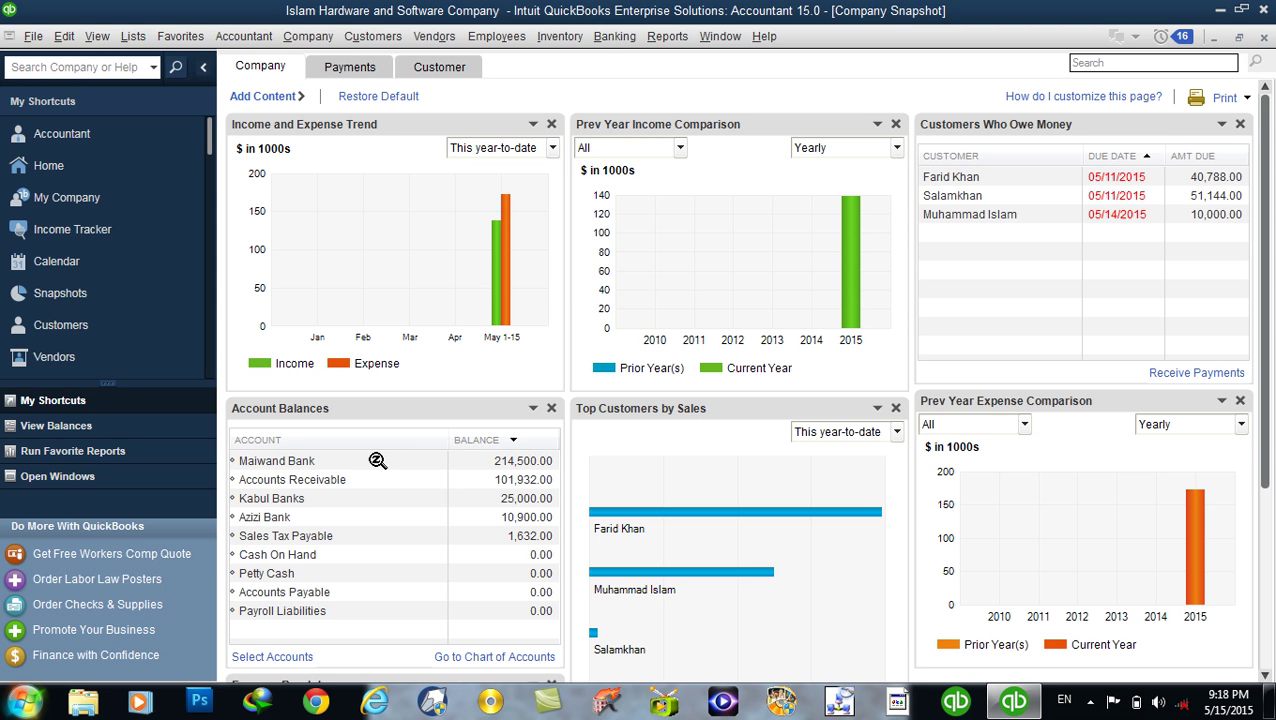
- Start a new purchase order and choose the vendor whose company is Ali Construction Company
{"action": "left_click", "coordinate": [452, 42]}
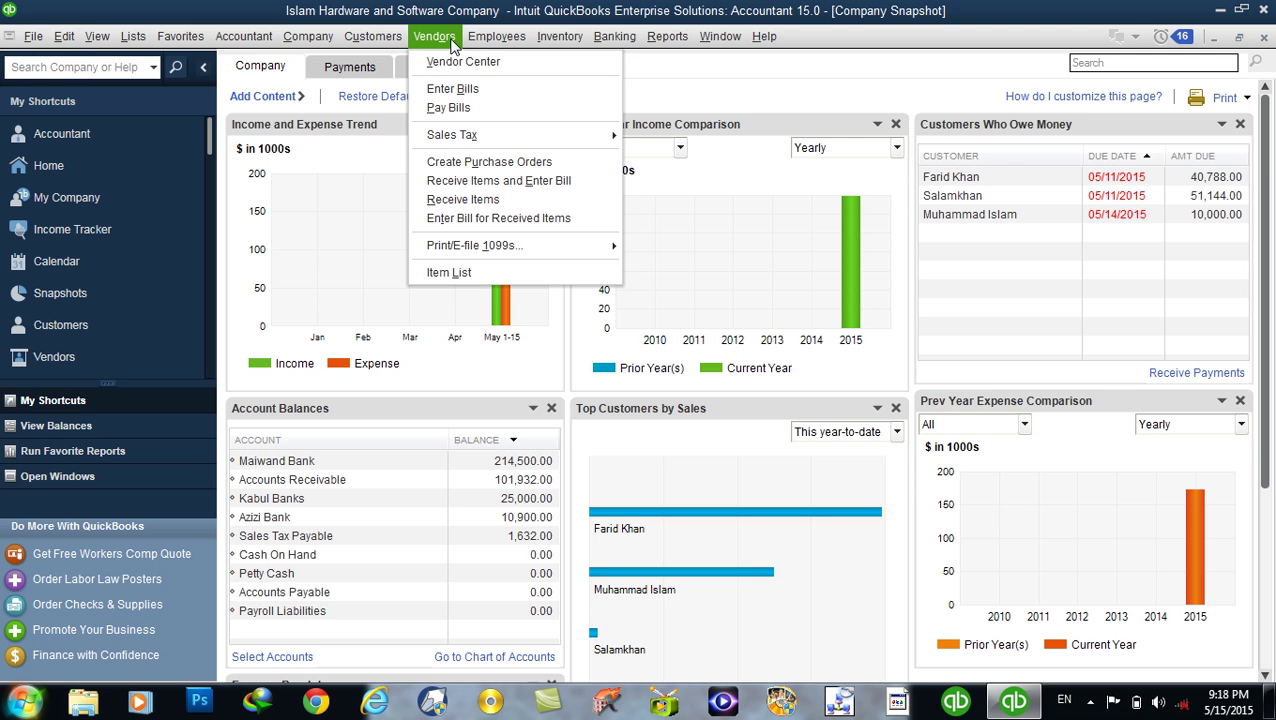
{"action": "left_click", "coordinate": [474, 165]}
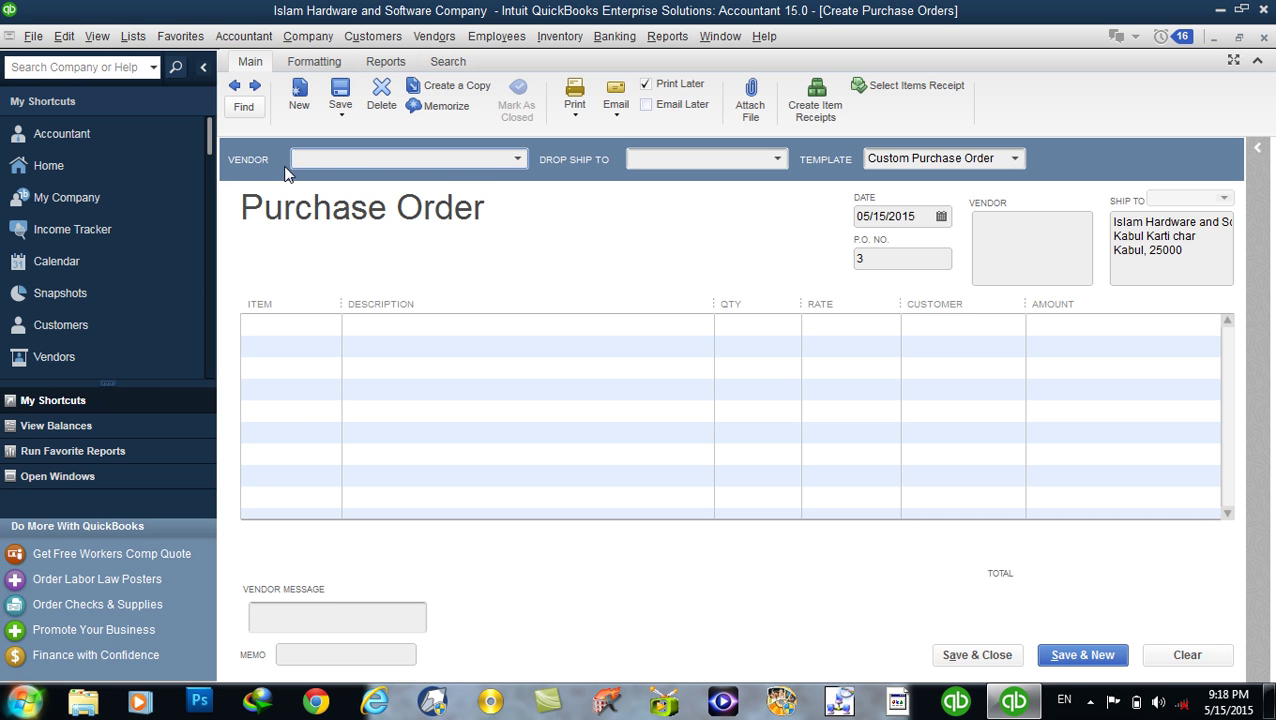
{"action": "left_click", "coordinate": [518, 160]}
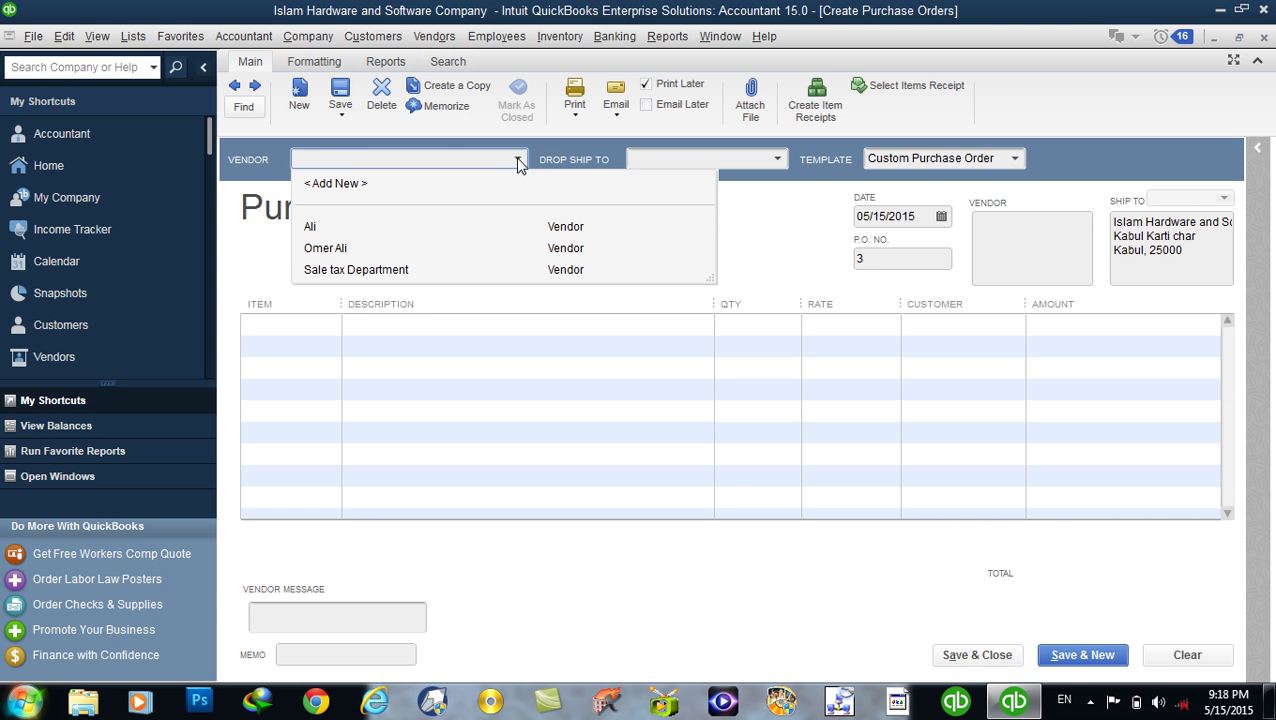
{"action": "left_click", "coordinate": [319, 227]}
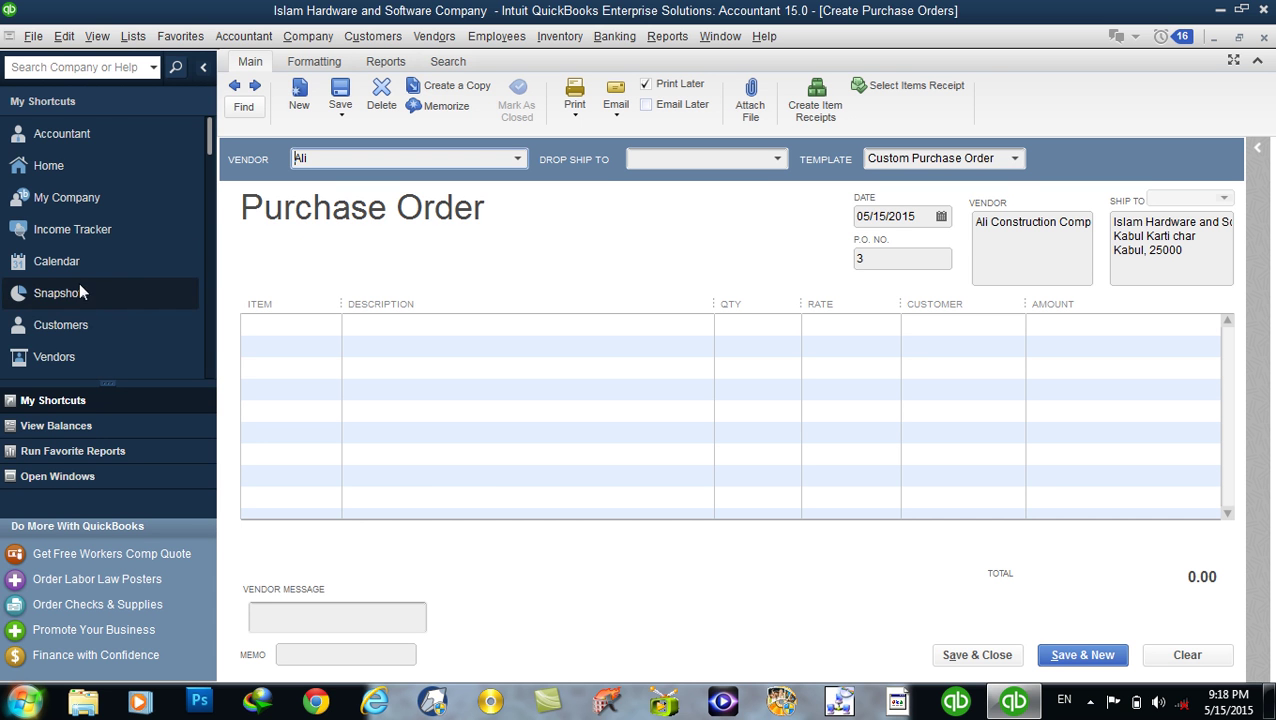
- Check the vendor's record in the Vendor Center, and examine the order's vendor details, ship-to address and P.O. number
{"action": "left_click", "coordinate": [72, 351]}
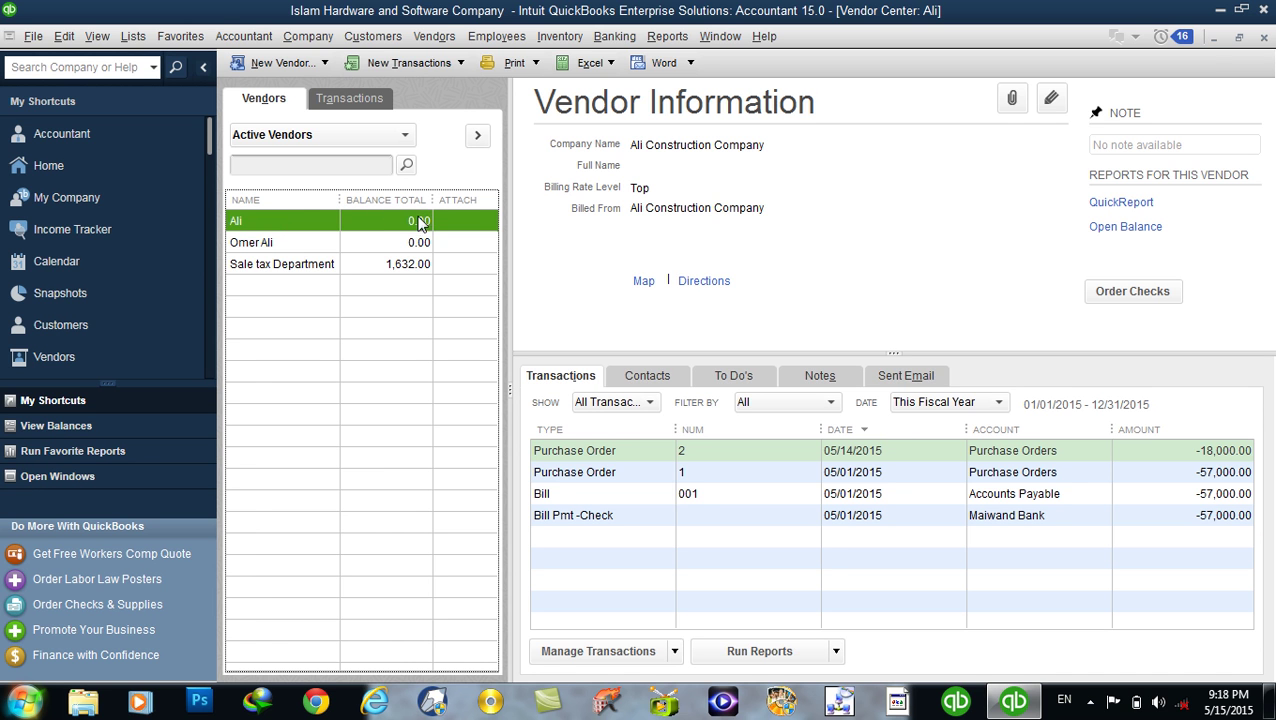
{"action": "left_click", "coordinate": [1262, 37]}
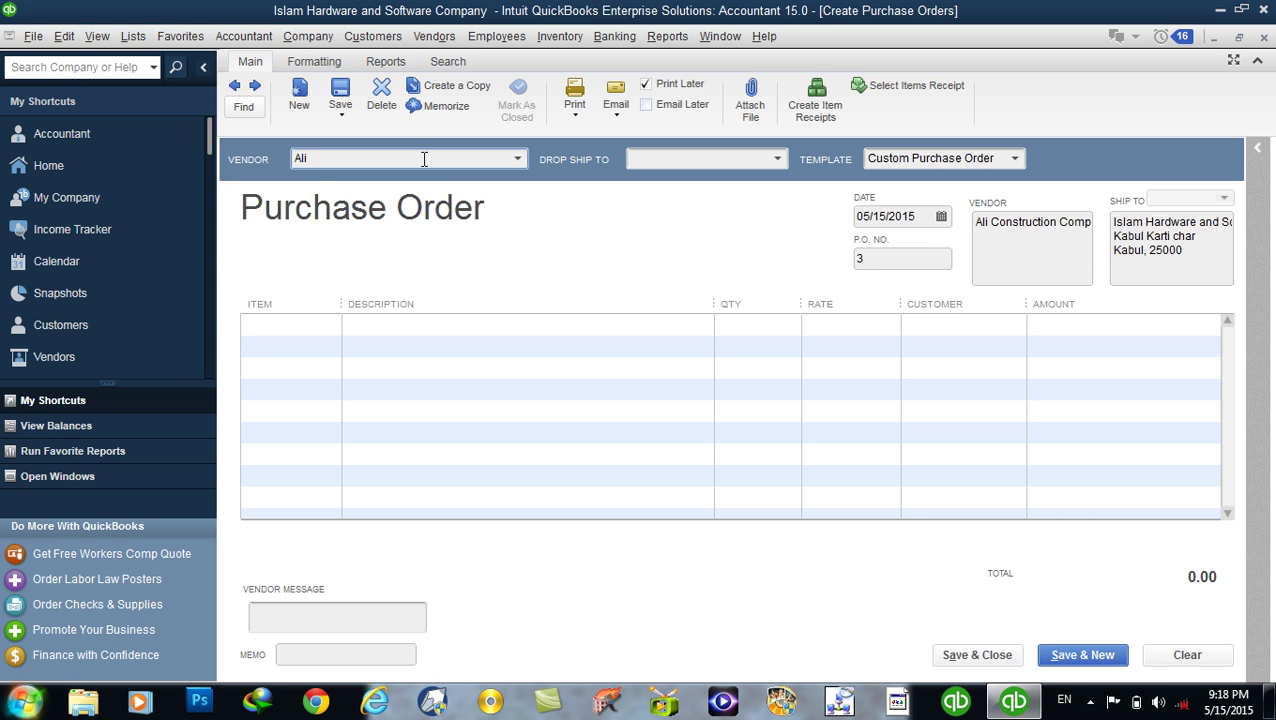
{"action": "left_click", "coordinate": [978, 222]}
{"action": "mouse_move", "coordinate": [978, 222]}
{"action": "left_mouse_down"}
{"action": "mouse_move", "coordinate": [1101, 225]}
{"action": "mouse_move", "coordinate": [989, 221]}
{"action": "left_mouse_up"}
{"action": "left_click_drag", "start_coordinate": [1190, 252], "coordinate": [958, 212]}
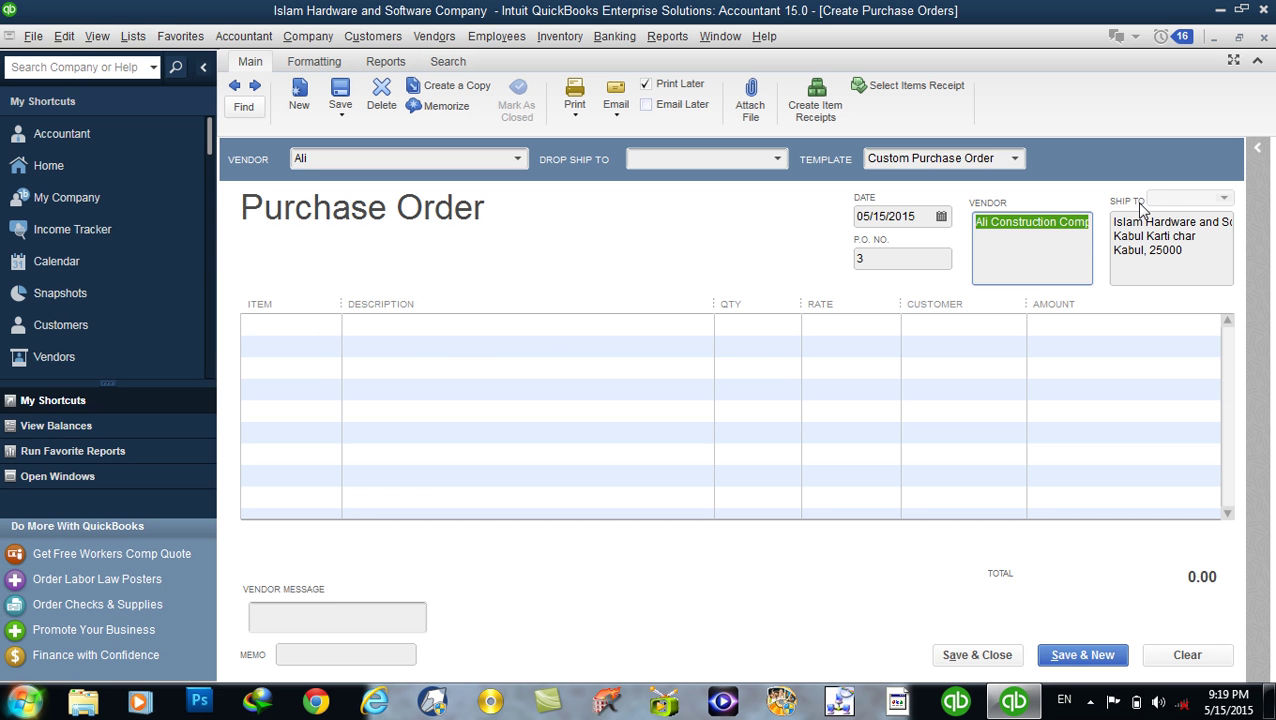
{"action": "left_click_drag", "start_coordinate": [1184, 252], "coordinate": [1069, 207]}
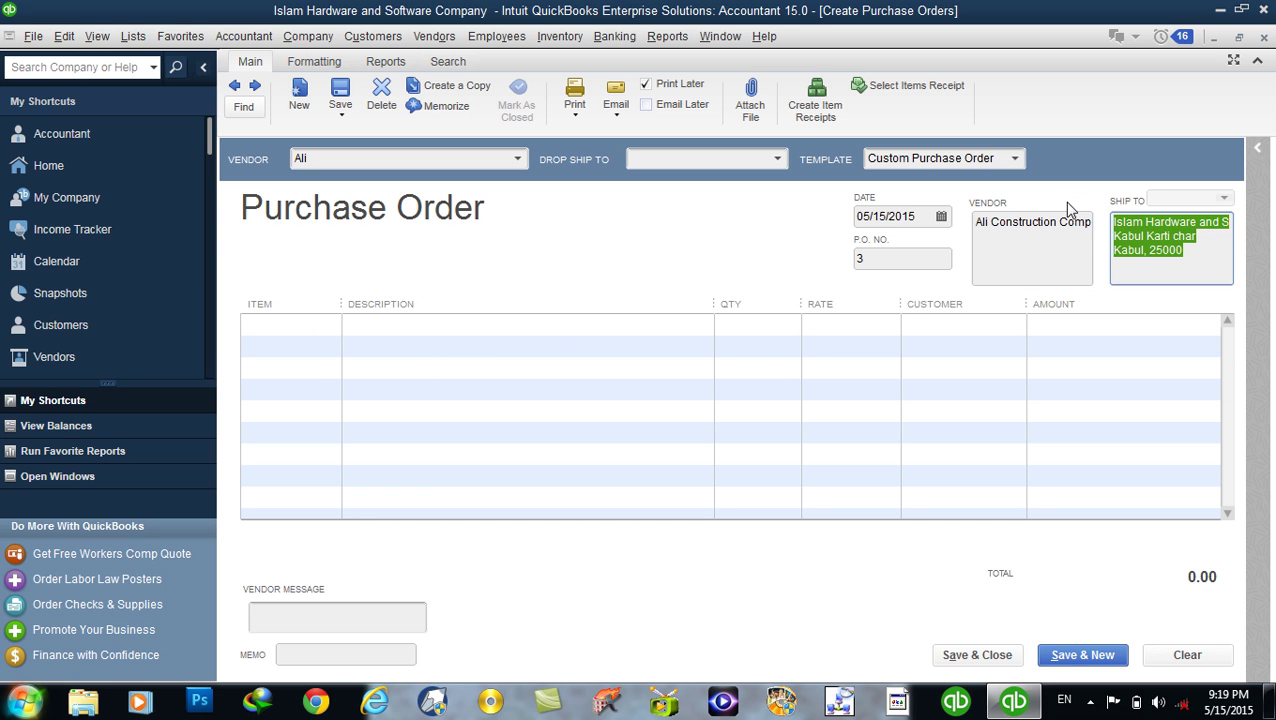
{"action": "left_click", "coordinate": [895, 265]}
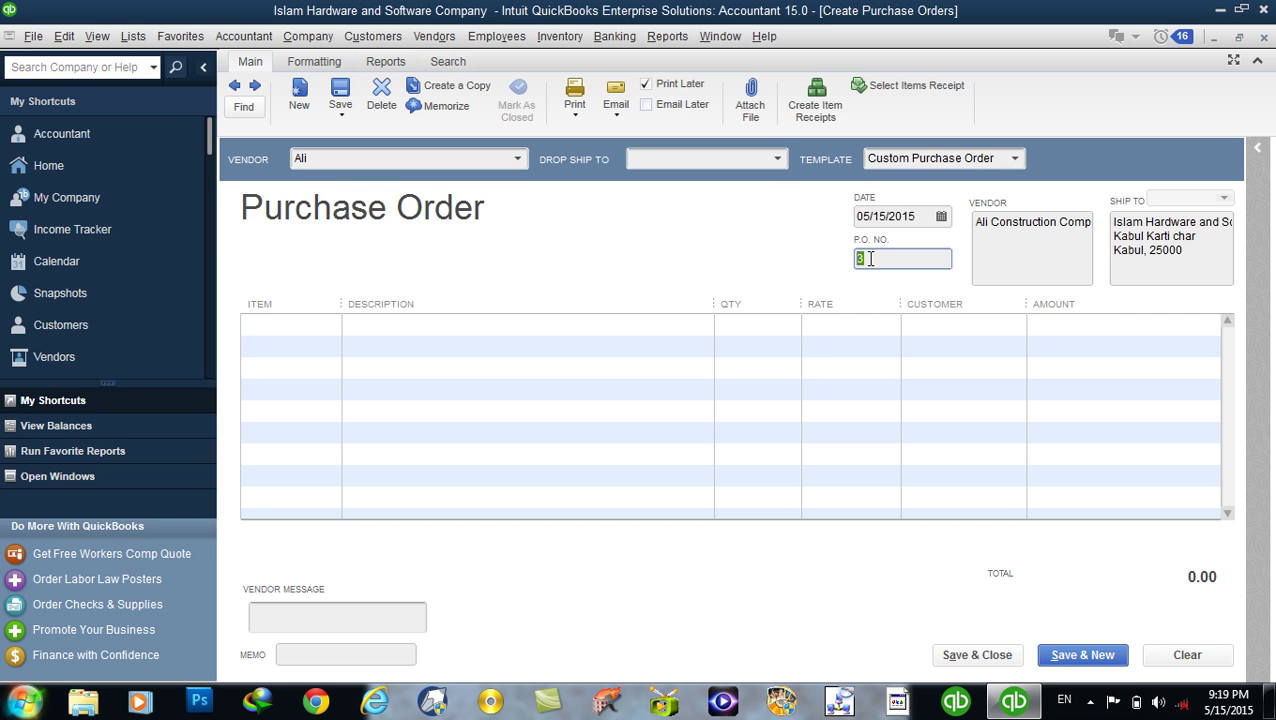
- Add the CPU and Monitor inventory parts as the first two lines of the purchase order
{"action": "left_click", "coordinate": [588, 328]}
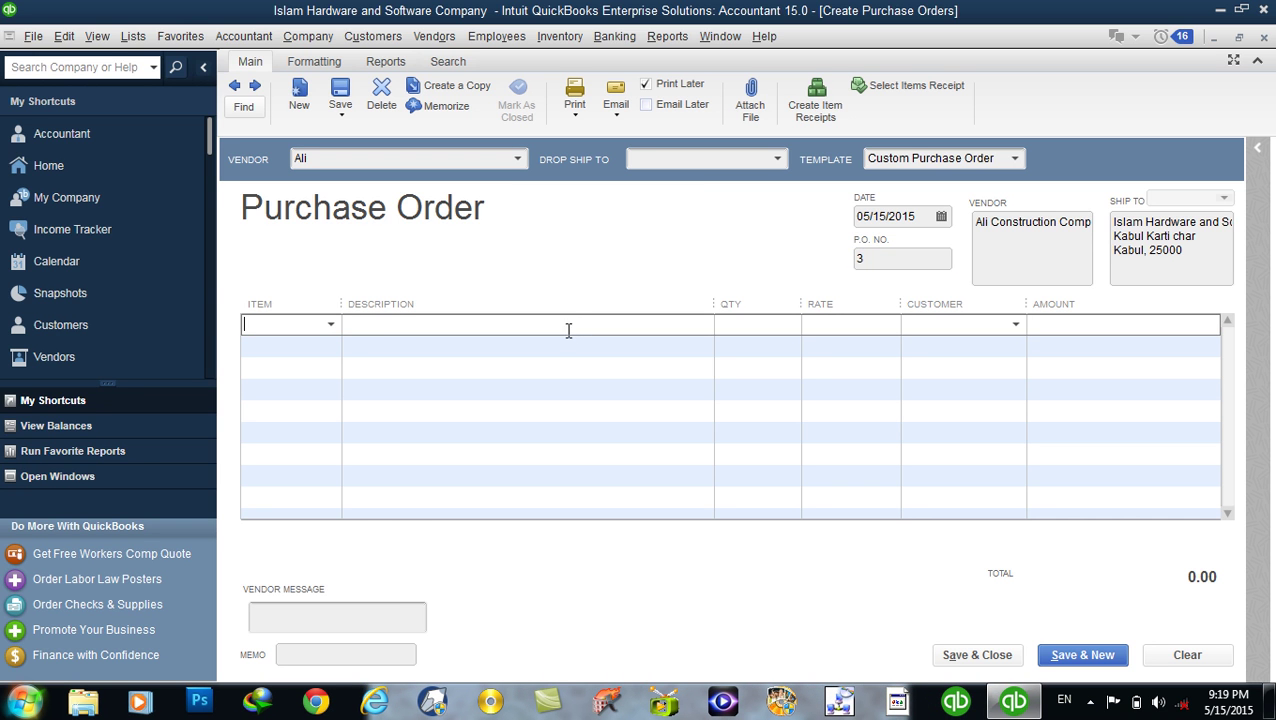
{"action": "left_click", "coordinate": [331, 327]}
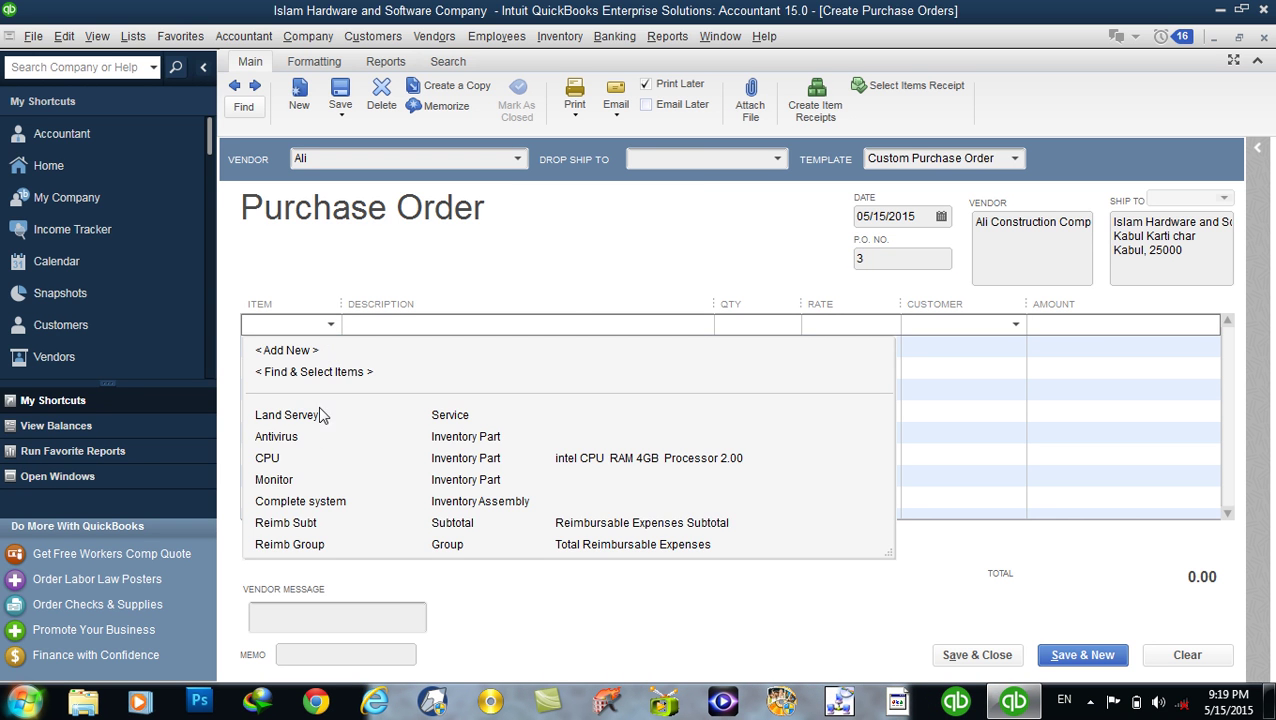
{"action": "left_click", "coordinate": [285, 457]}
{"action": "left_click", "coordinate": [324, 374]}
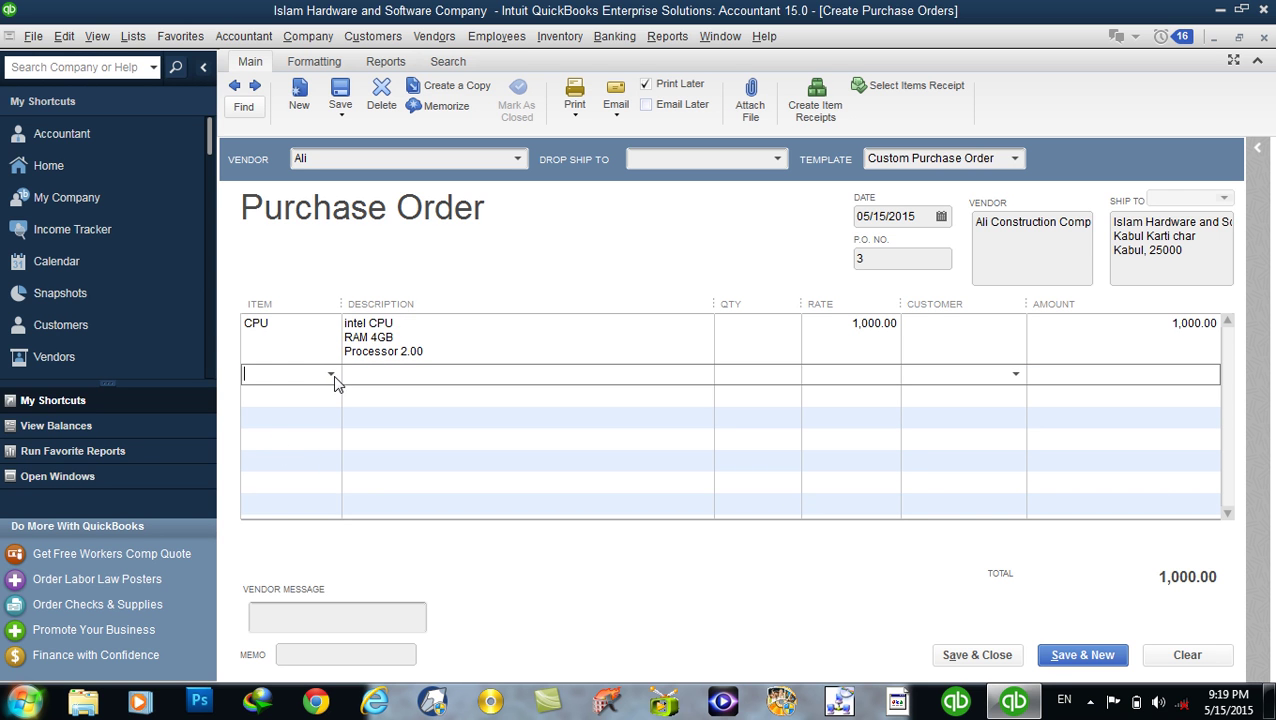
{"action": "left_click", "coordinate": [331, 376]}
{"action": "left_click", "coordinate": [277, 530]}
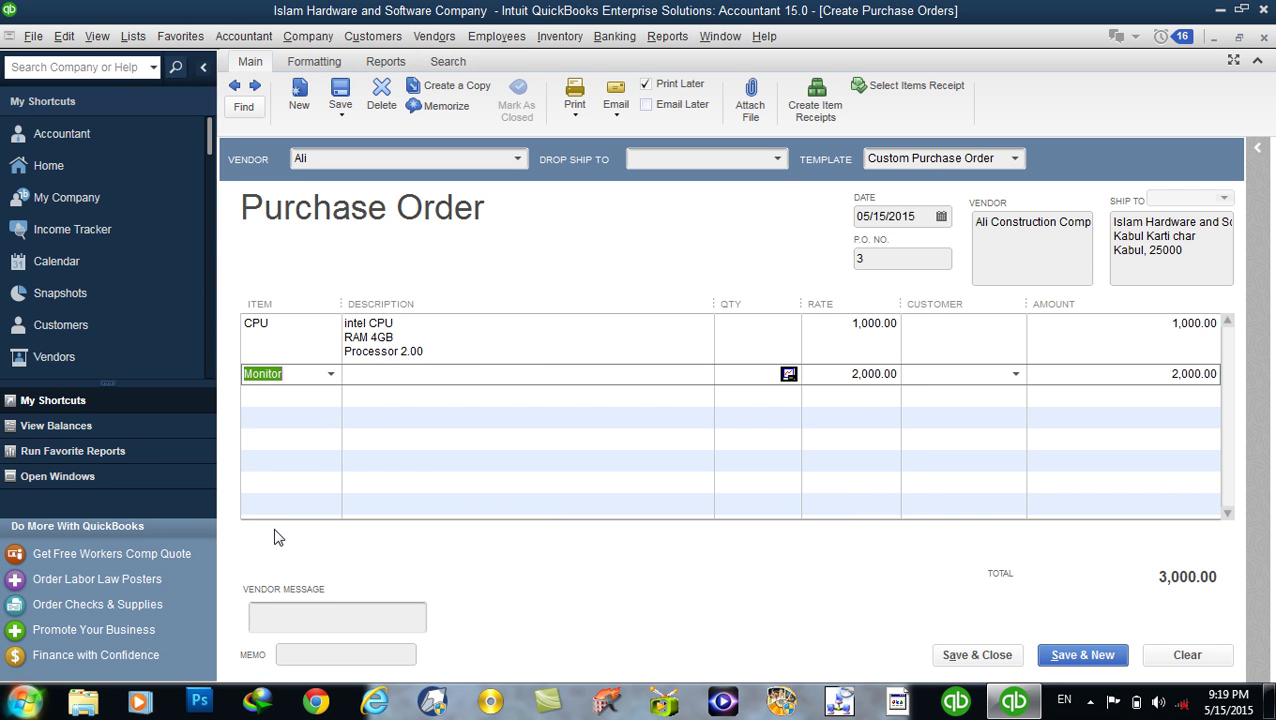
- Examine the descriptions and rates of the CPU and Monitor lines
{"action": "left_click", "coordinate": [447, 347]}
{"action": "left_click_drag", "start_coordinate": [344, 323], "coordinate": [411, 352]}
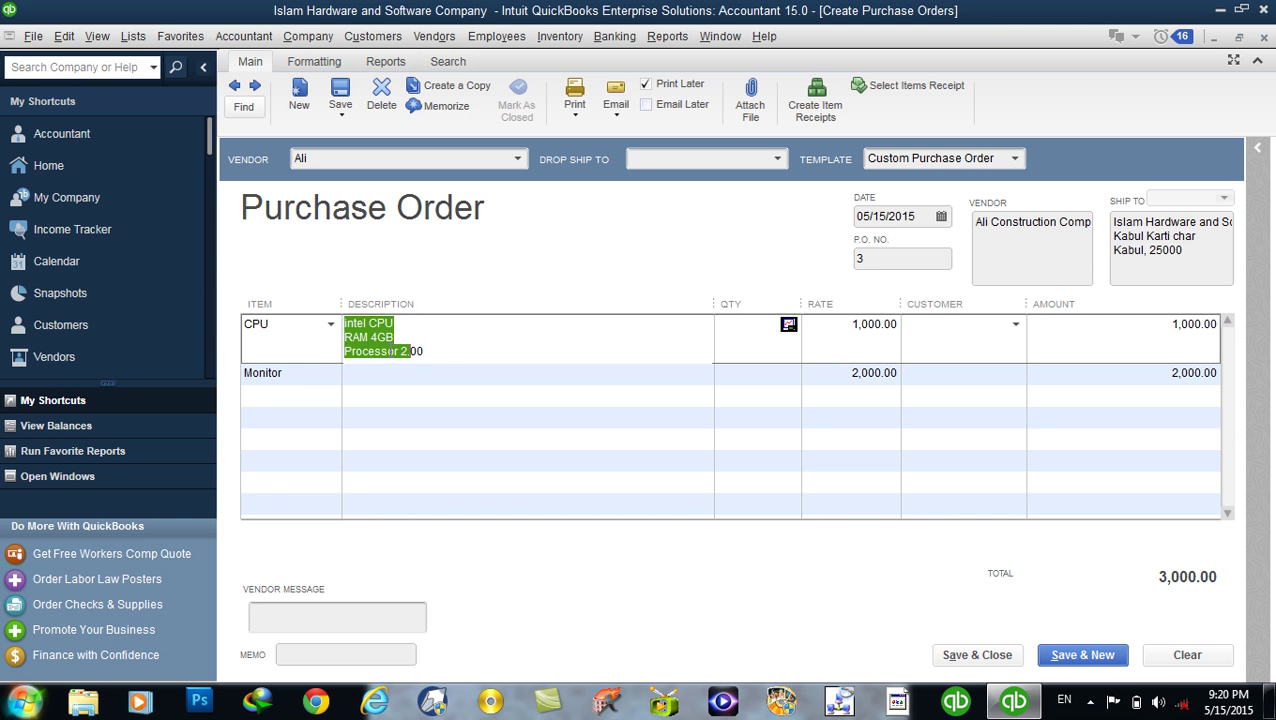
{"action": "left_click", "coordinate": [295, 392]}
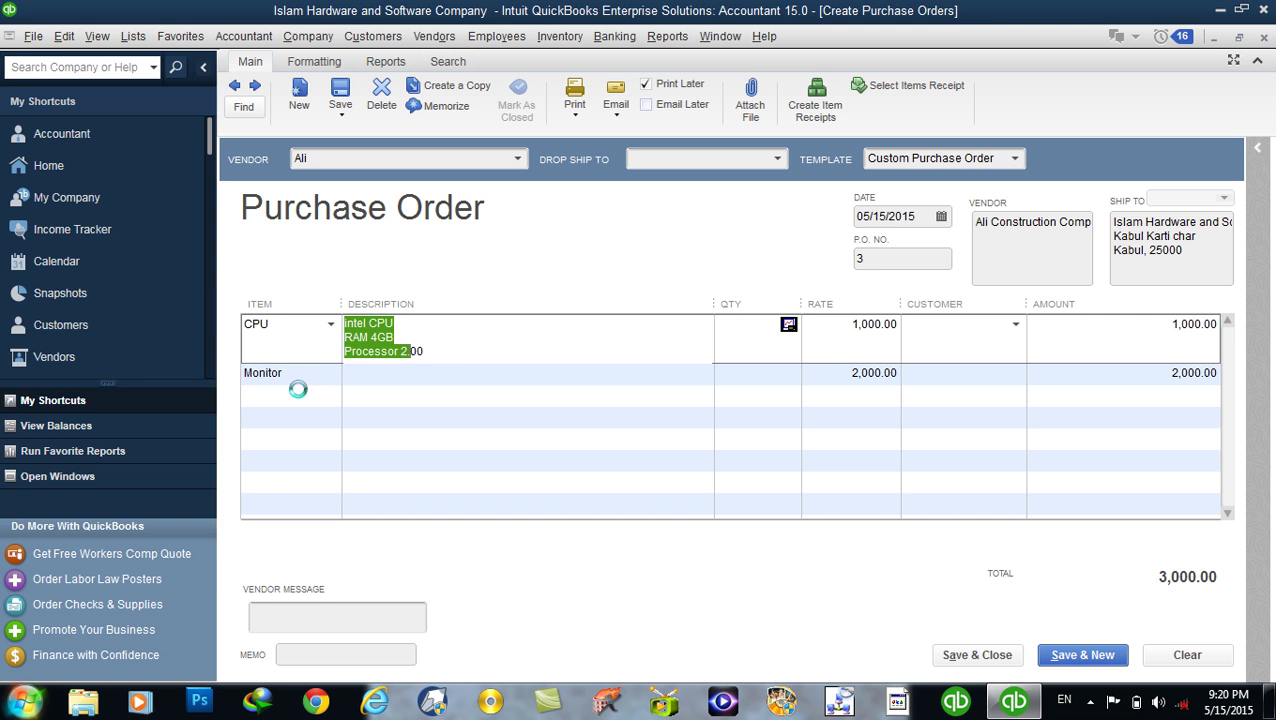
{"action": "left_click", "coordinate": [375, 375]}
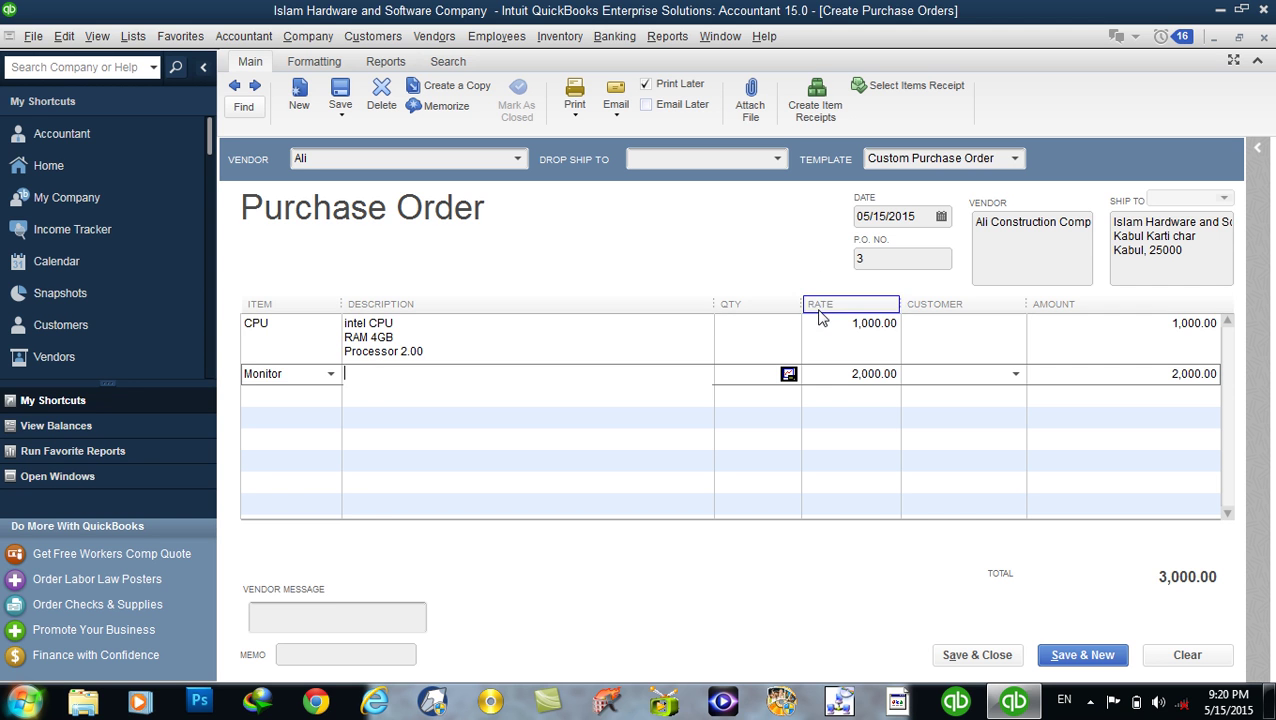
{"action": "left_click_drag", "start_coordinate": [834, 322], "coordinate": [899, 322]}
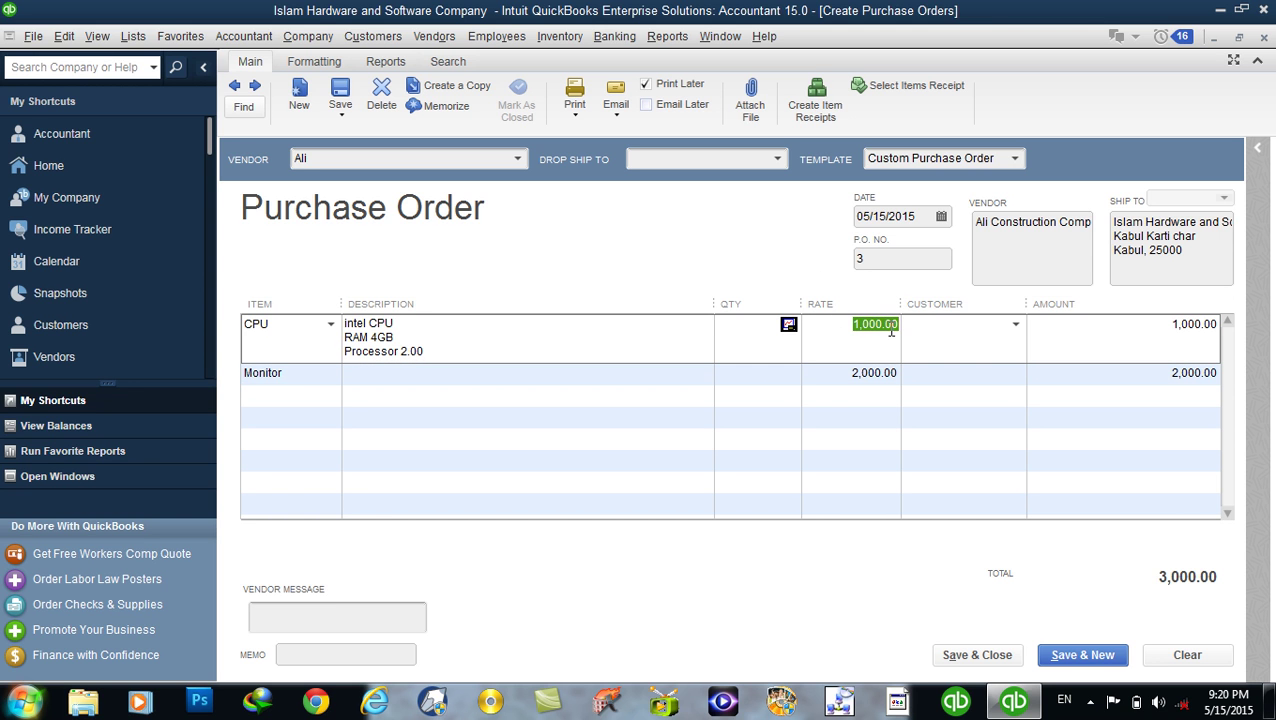
{"action": "left_click_drag", "start_coordinate": [843, 372], "coordinate": [895, 372]}
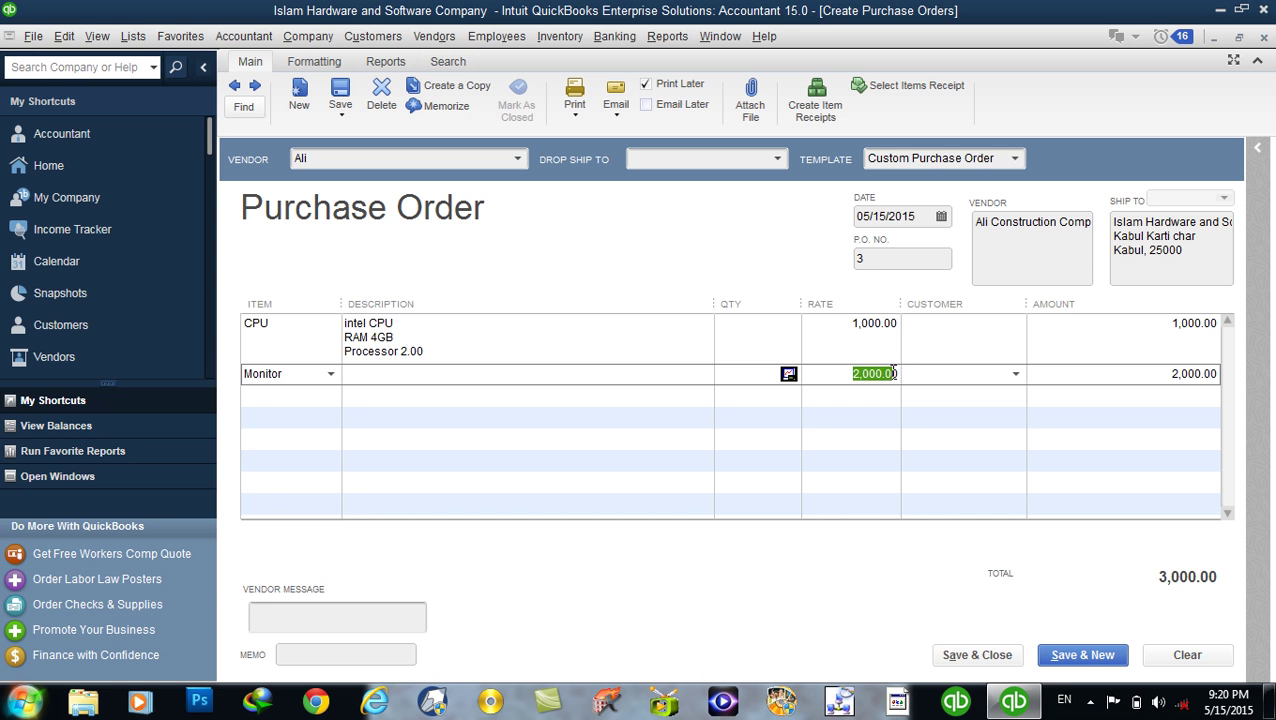
{"action": "left_click_drag", "start_coordinate": [853, 333], "coordinate": [900, 335]}
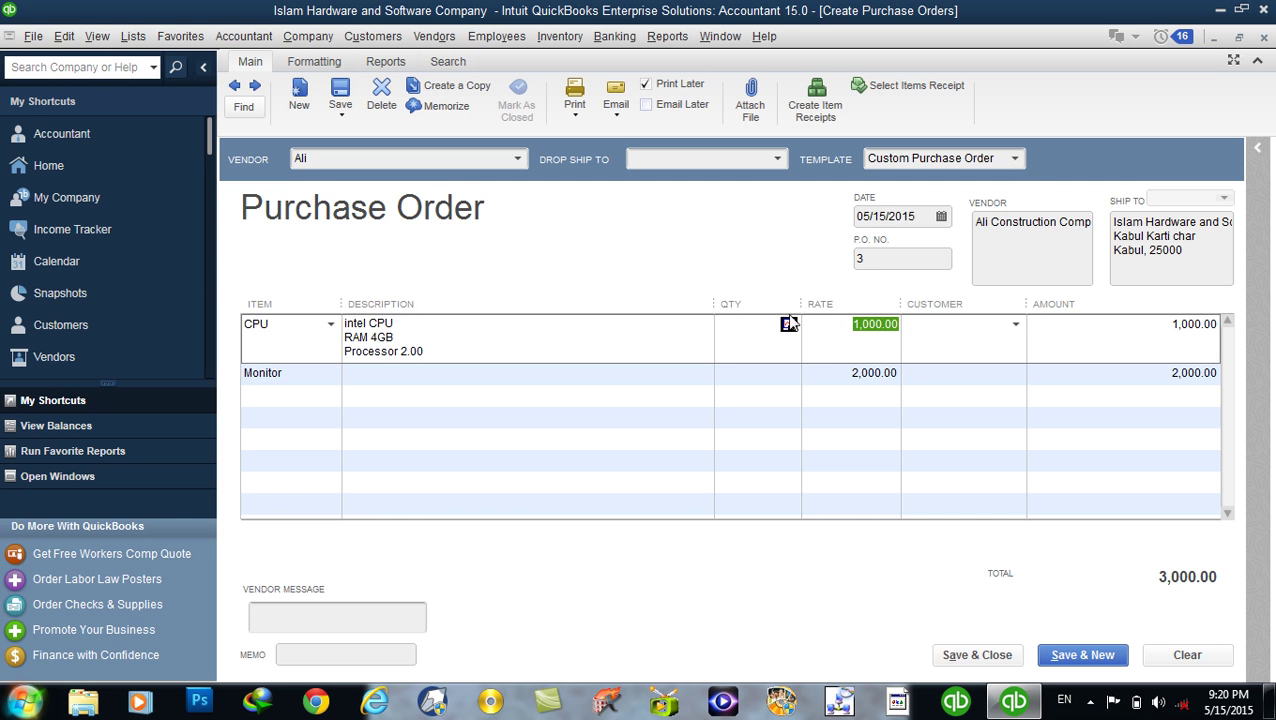
- Set the quantity to 10 for both the CPU and Monitor lines
{"action": "left_click", "coordinate": [751, 326]}
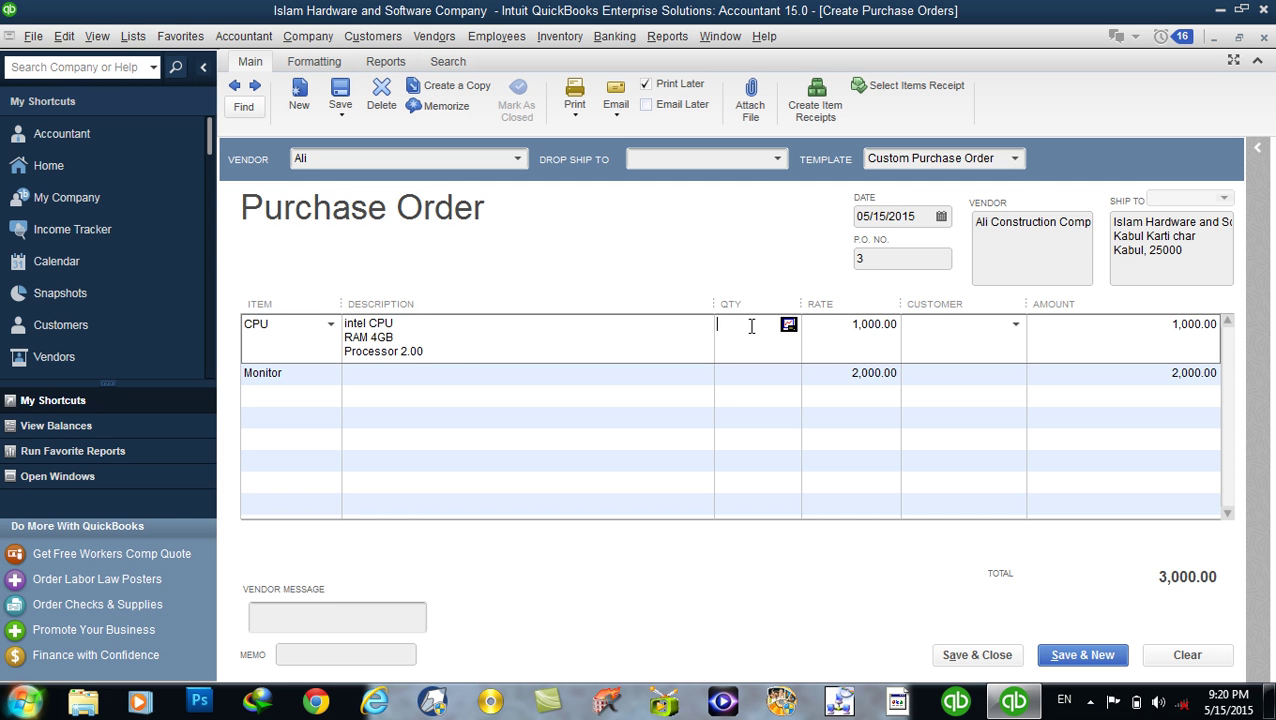
{"action": "type", "text": "10"}
{"action": "left_click", "coordinate": [756, 374]}
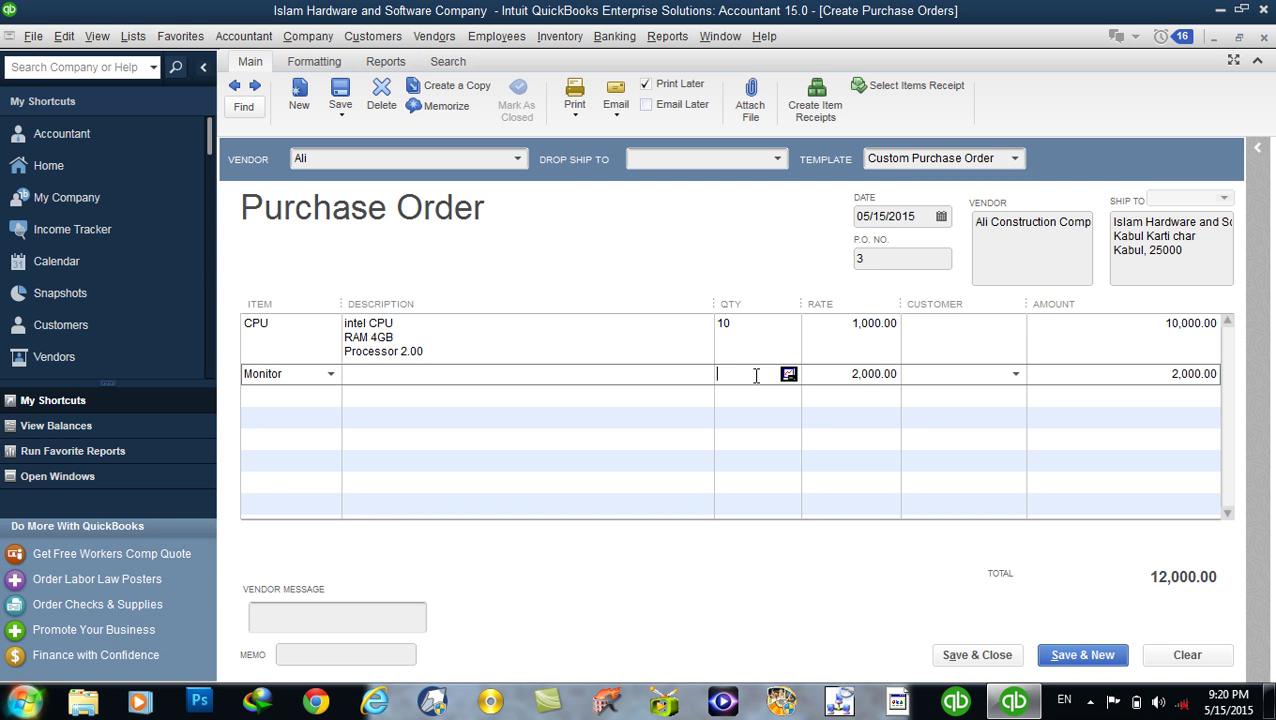
{"action": "type", "text": "10"}
- Check the CPU line's quantity and the Monitor line's rate and amount
{"action": "left_click", "coordinate": [744, 322]}
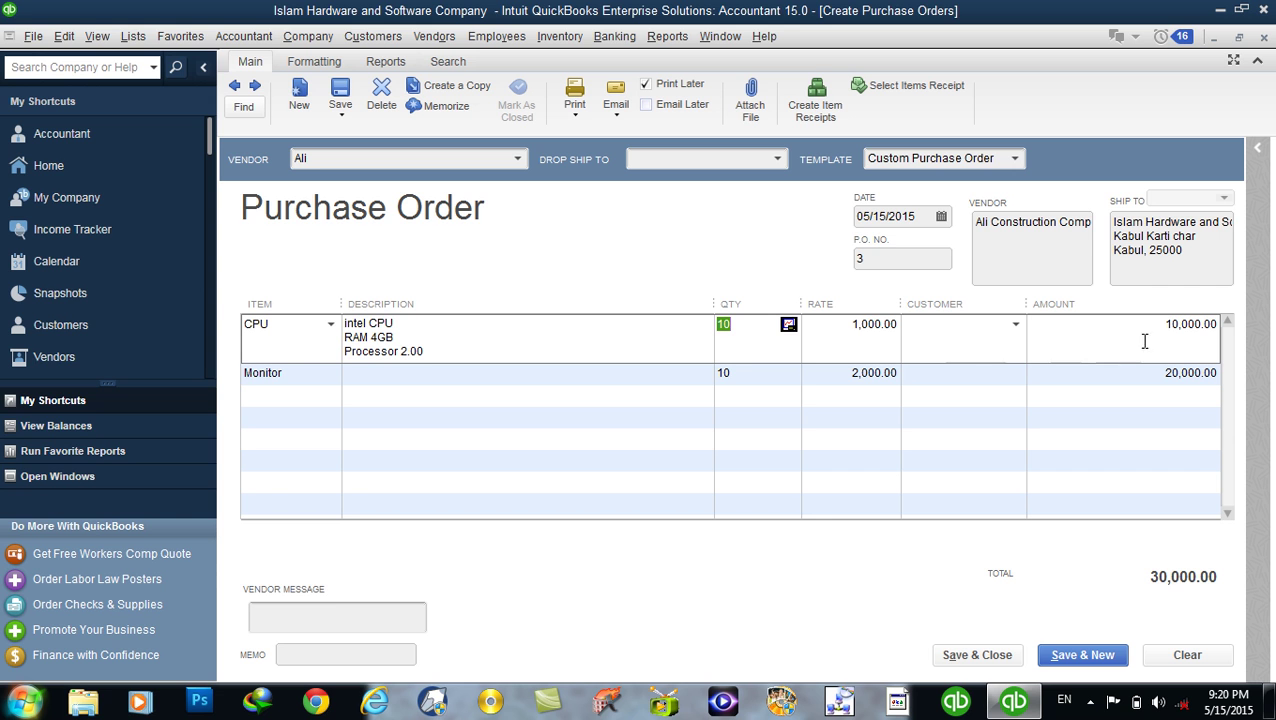
{"action": "left_click", "coordinate": [864, 376]}
{"action": "double_click", "coordinate": [864, 376]}
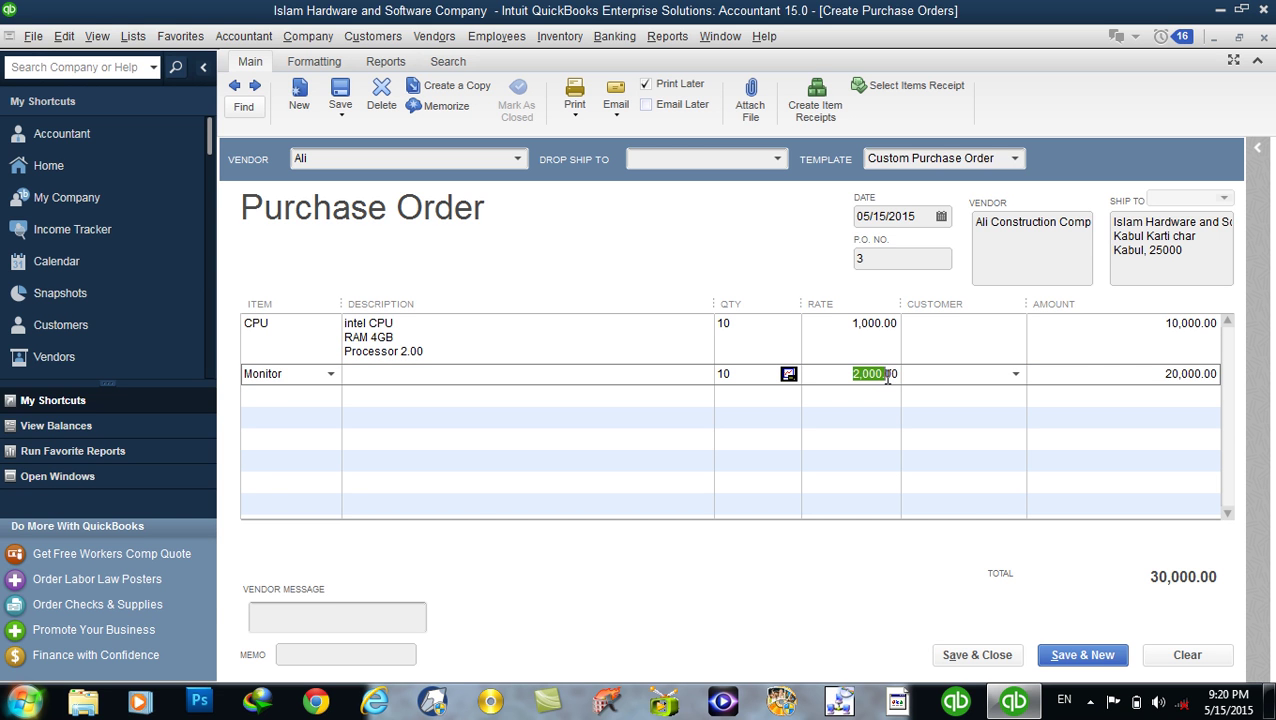
{"action": "left_click", "coordinate": [1140, 372]}
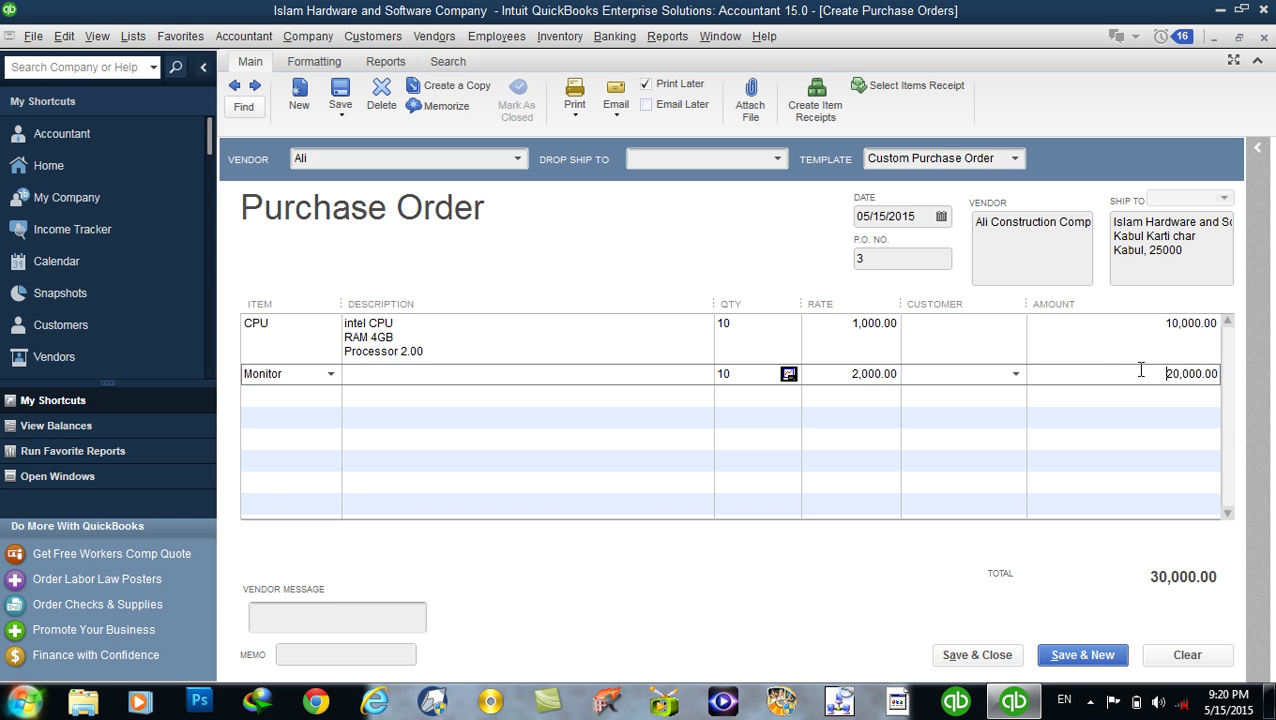
- Check the CPU line's amount and the customers available for that line
{"action": "left_click", "coordinate": [1091, 323]}
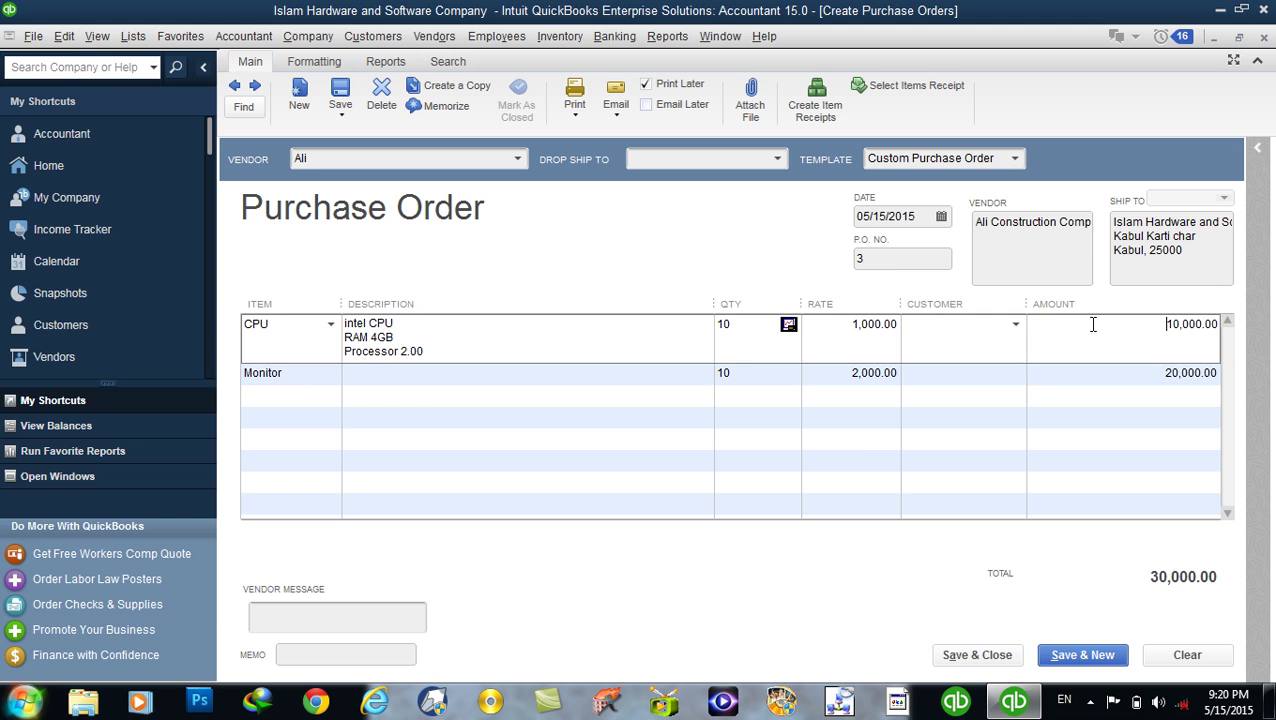
{"action": "left_click", "coordinate": [1014, 327]}
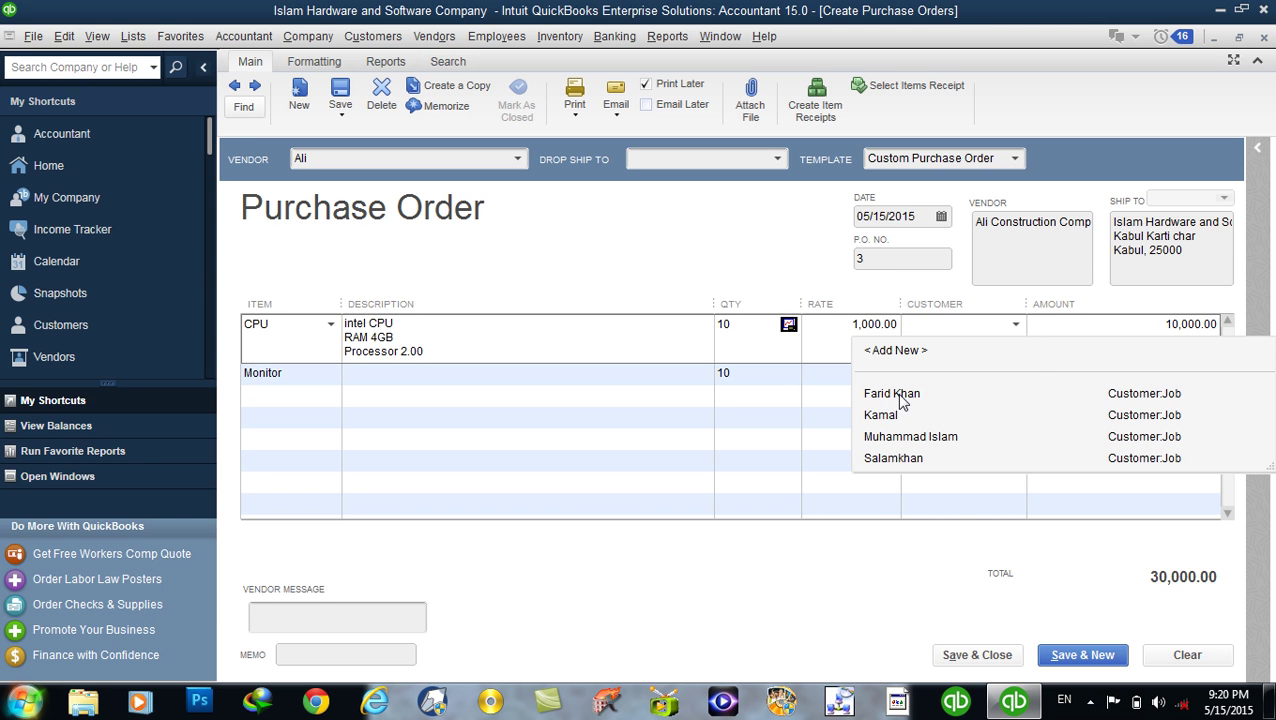
{"action": "left_click", "coordinate": [1071, 327]}
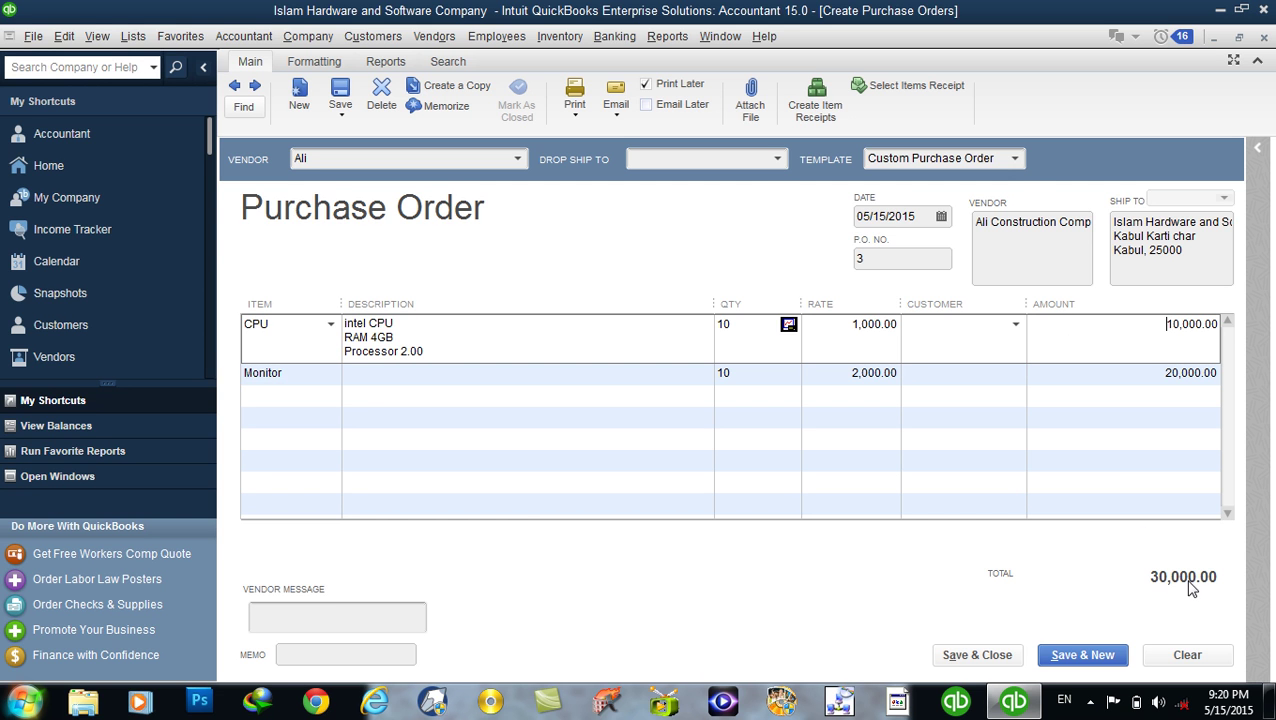
- Add the vendor message "Please make it urgent" and save and close the purchase order, ignoring all spelling suggestions
{"action": "left_click", "coordinate": [304, 620]}
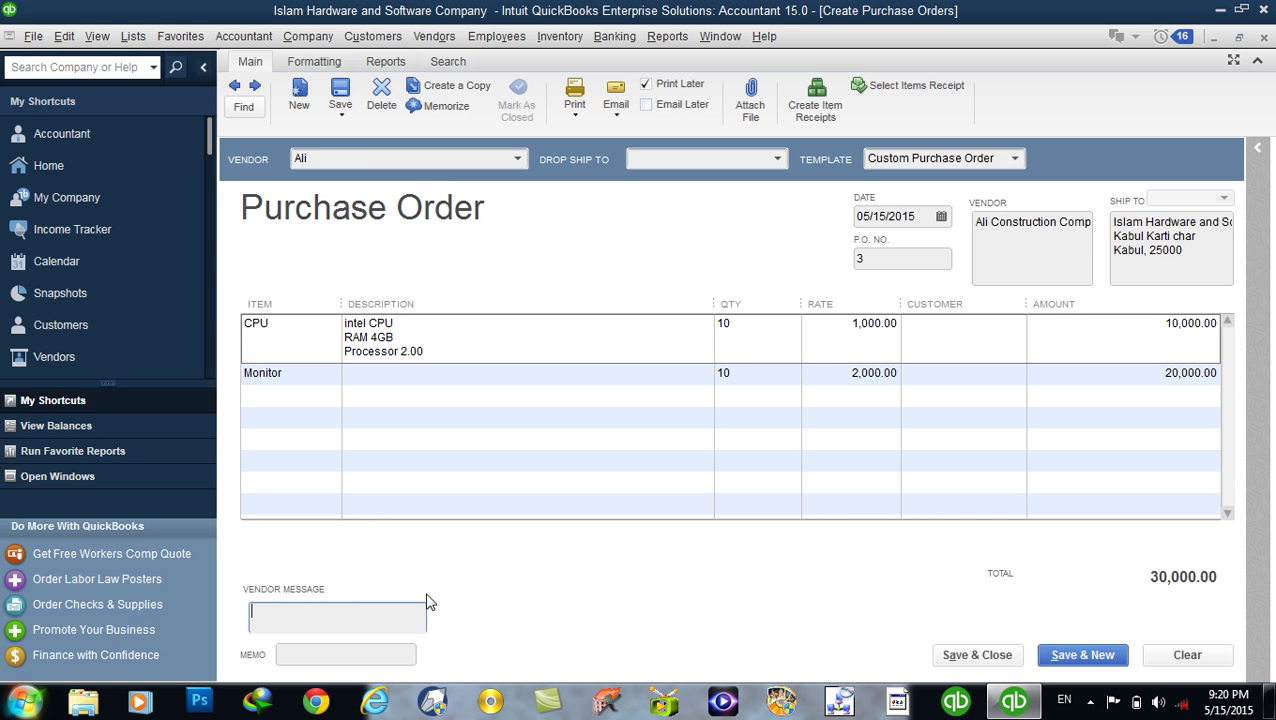
{"action": "type", "text": "Please make it urgent"}
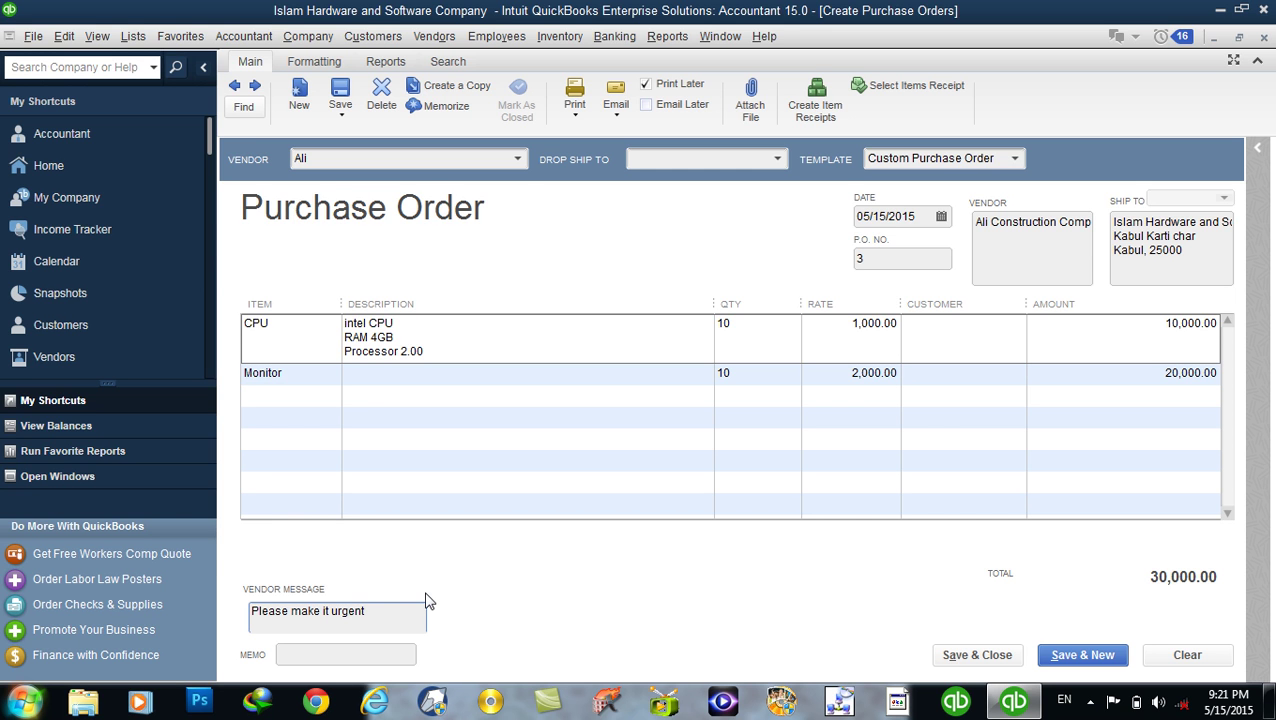
{"action": "left_click", "coordinate": [350, 657]}
{"action": "left_click", "coordinate": [986, 657]}
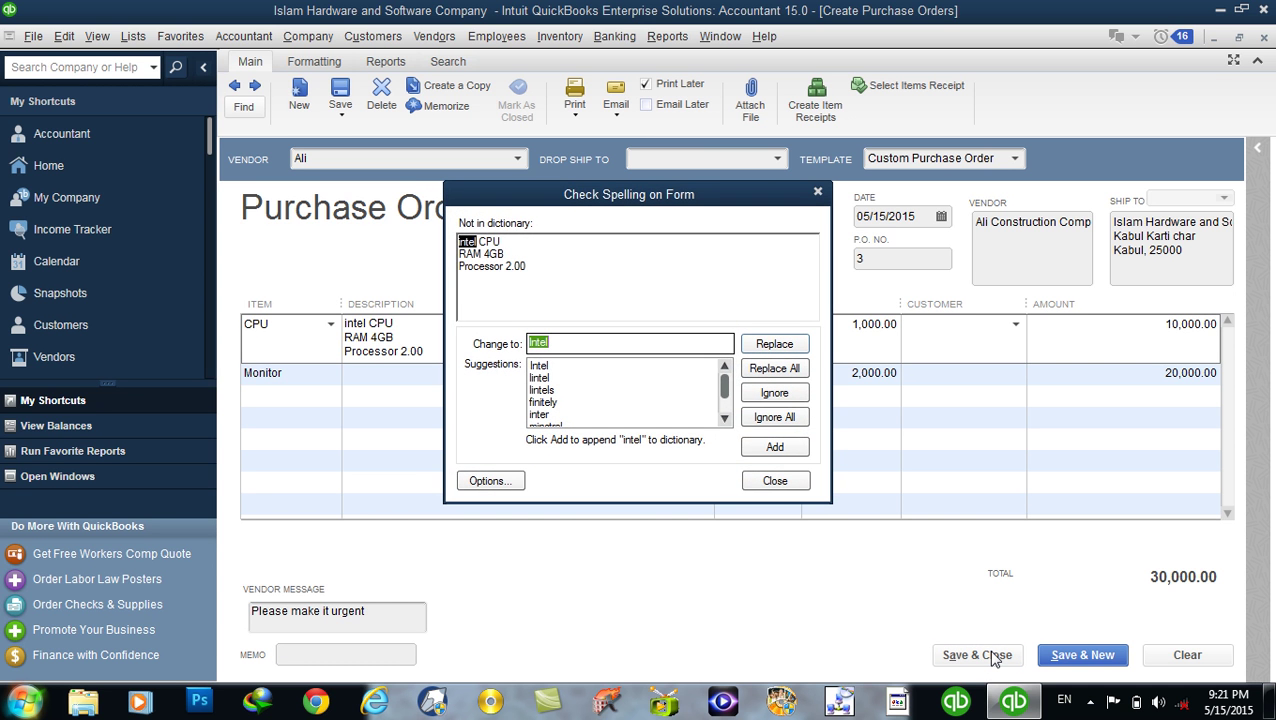
{"action": "left_click", "coordinate": [790, 418]}
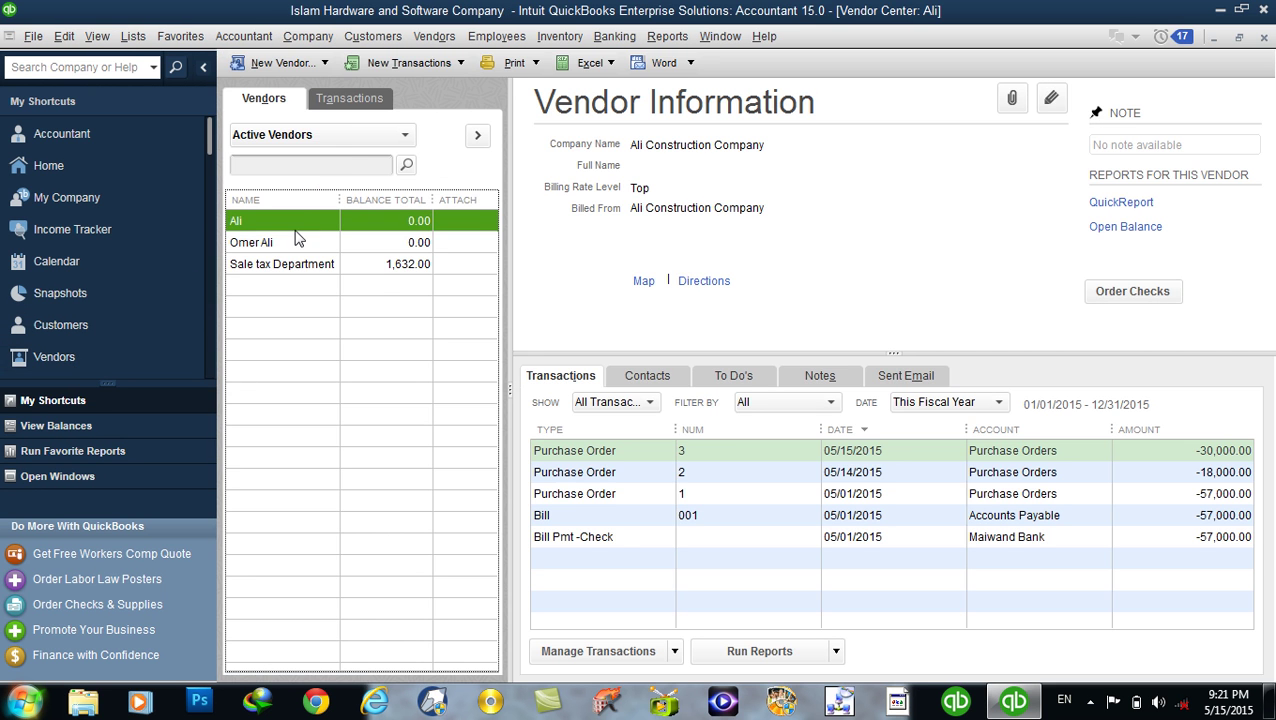
{"action": "left_click", "coordinate": [574, 449]}
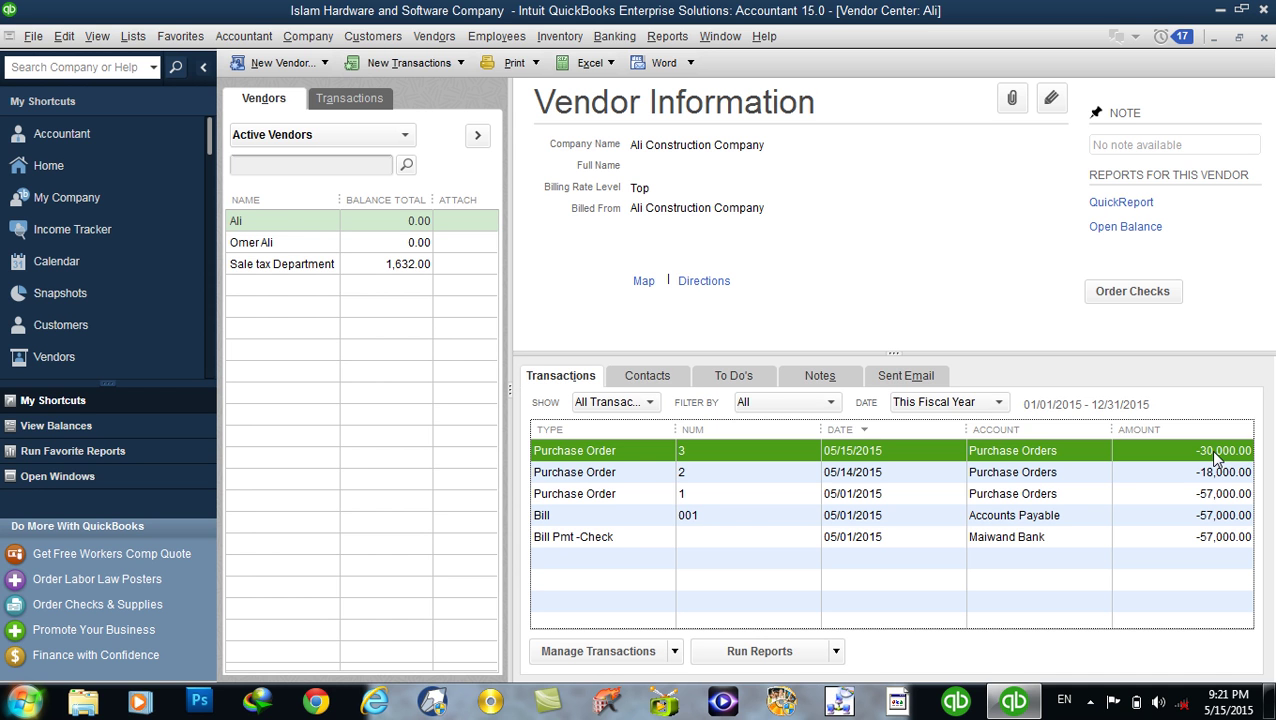
- Create a bill for received items from the same vendor against the open purchase order dated 05/15/2015
{"action": "left_click", "coordinate": [286, 222]}
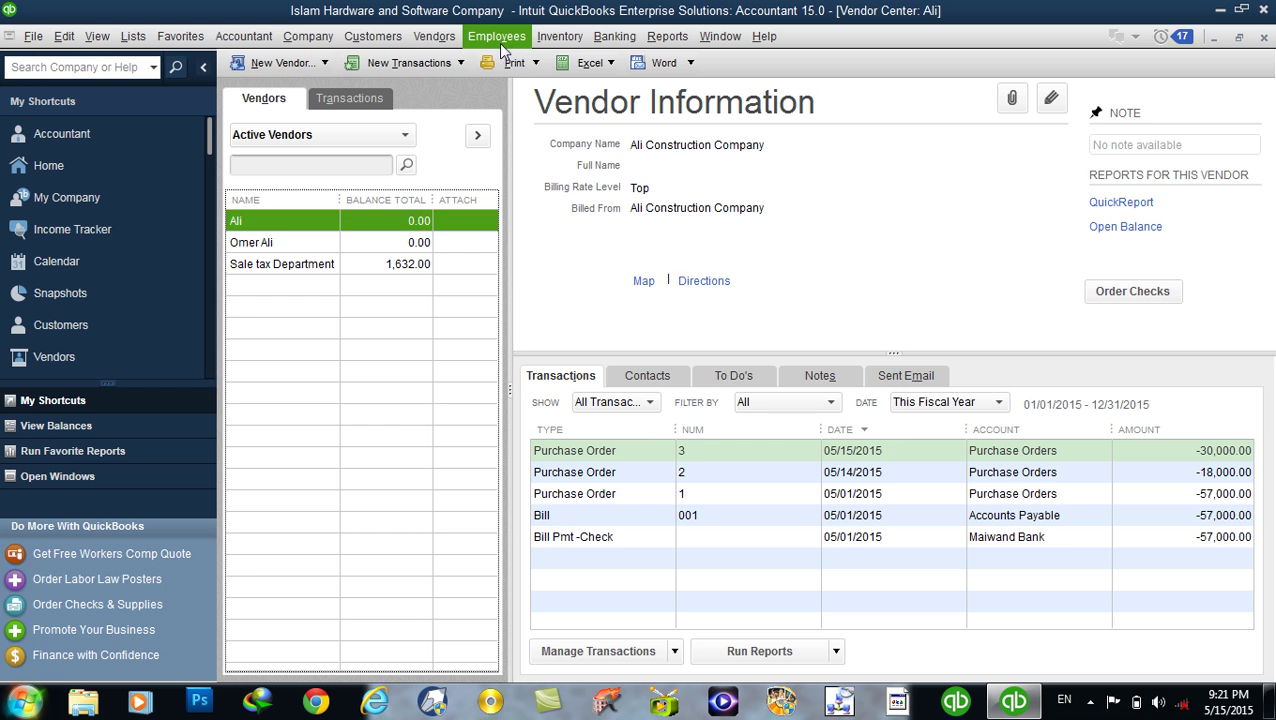
{"action": "left_click", "coordinate": [454, 38]}
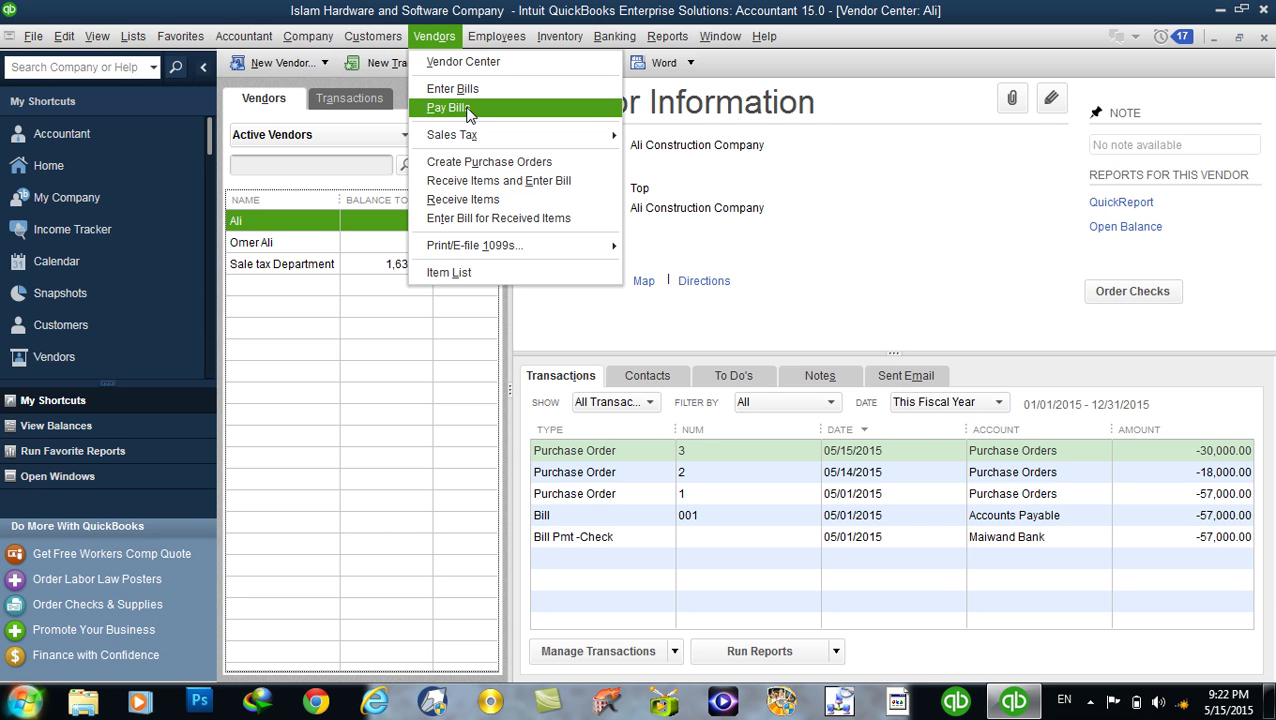
{"action": "left_click", "coordinate": [546, 186]}
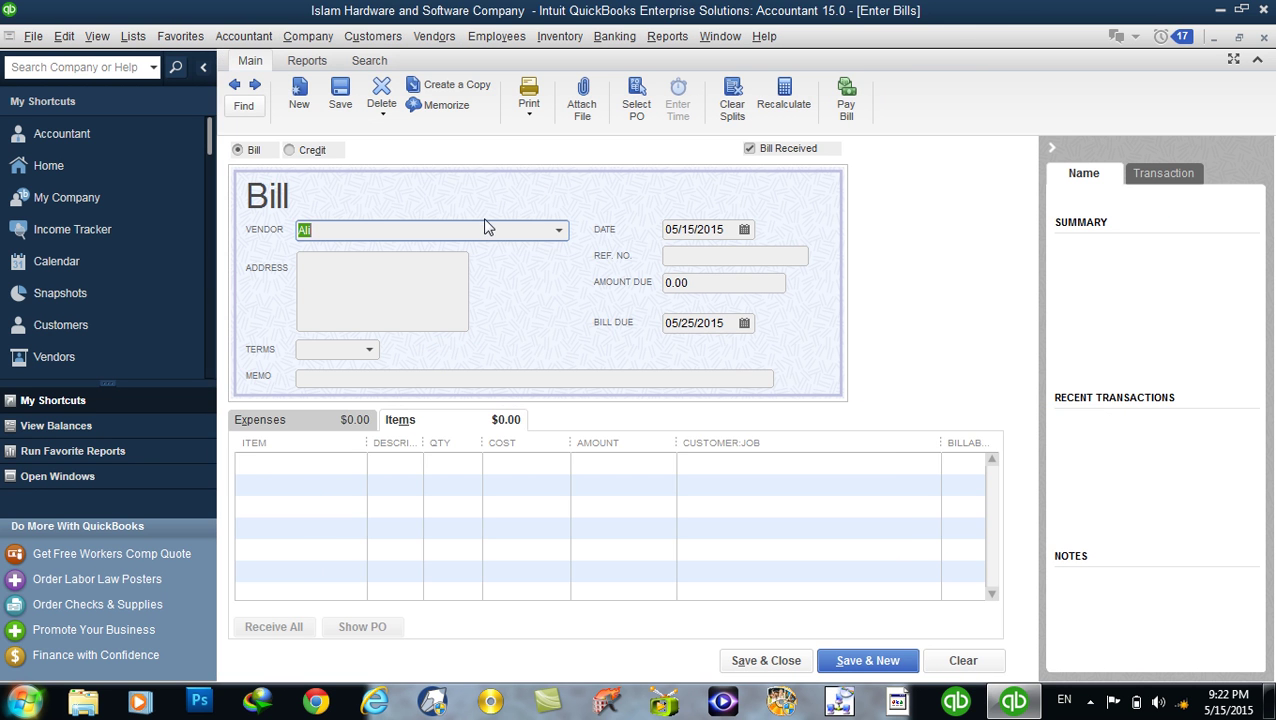
{"action": "left_click", "coordinate": [556, 234]}
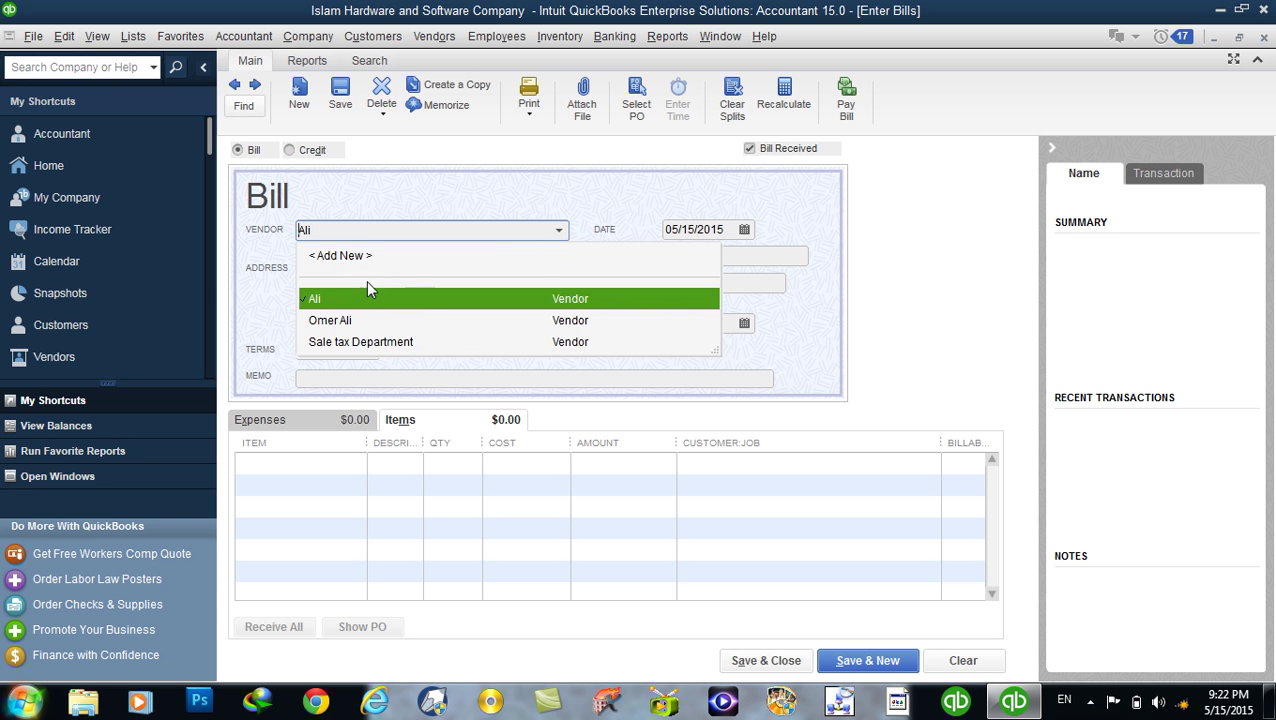
{"action": "left_click", "coordinate": [332, 297]}
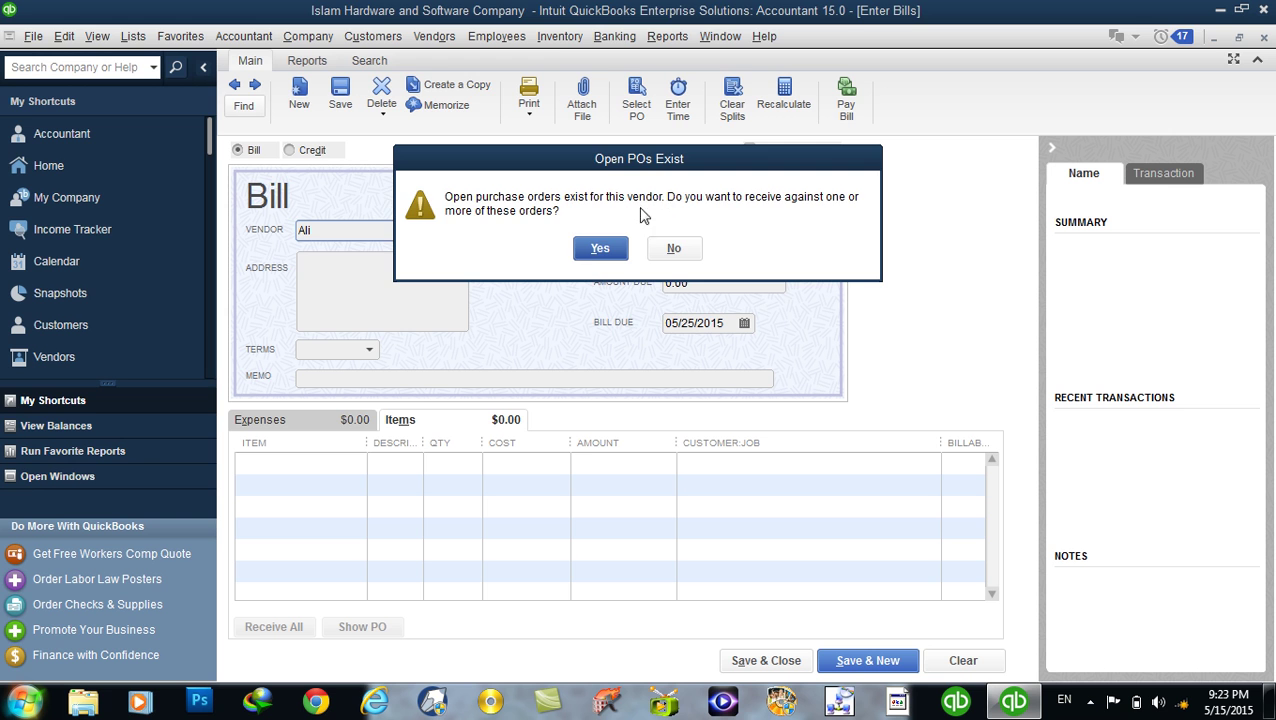
{"action": "left_click", "coordinate": [595, 249]}
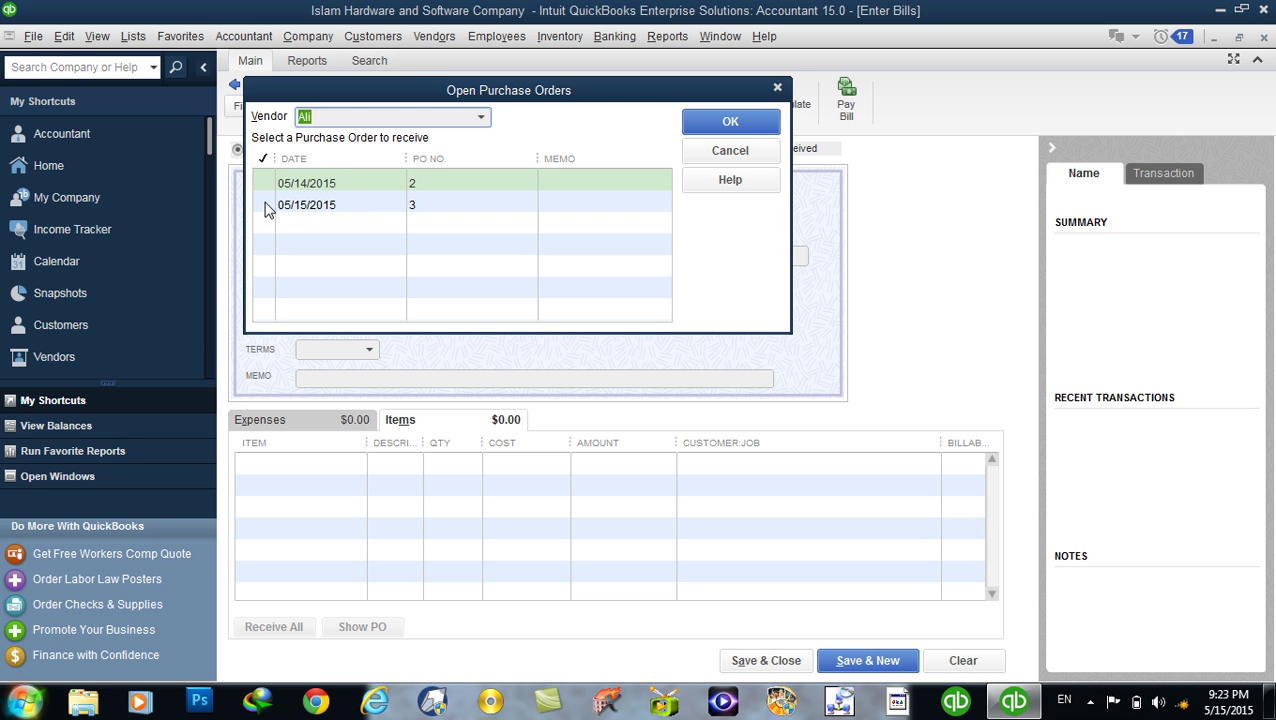
{"action": "left_click", "coordinate": [264, 205]}
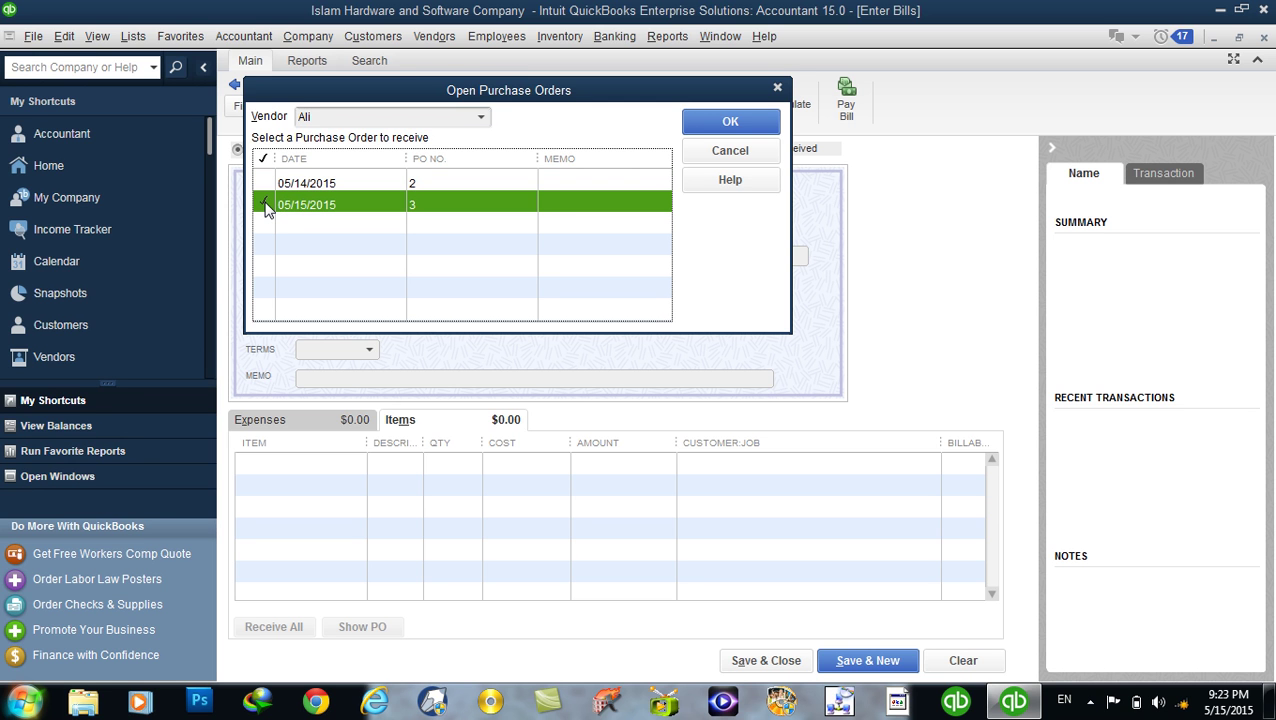
{"action": "left_click", "coordinate": [706, 122]}
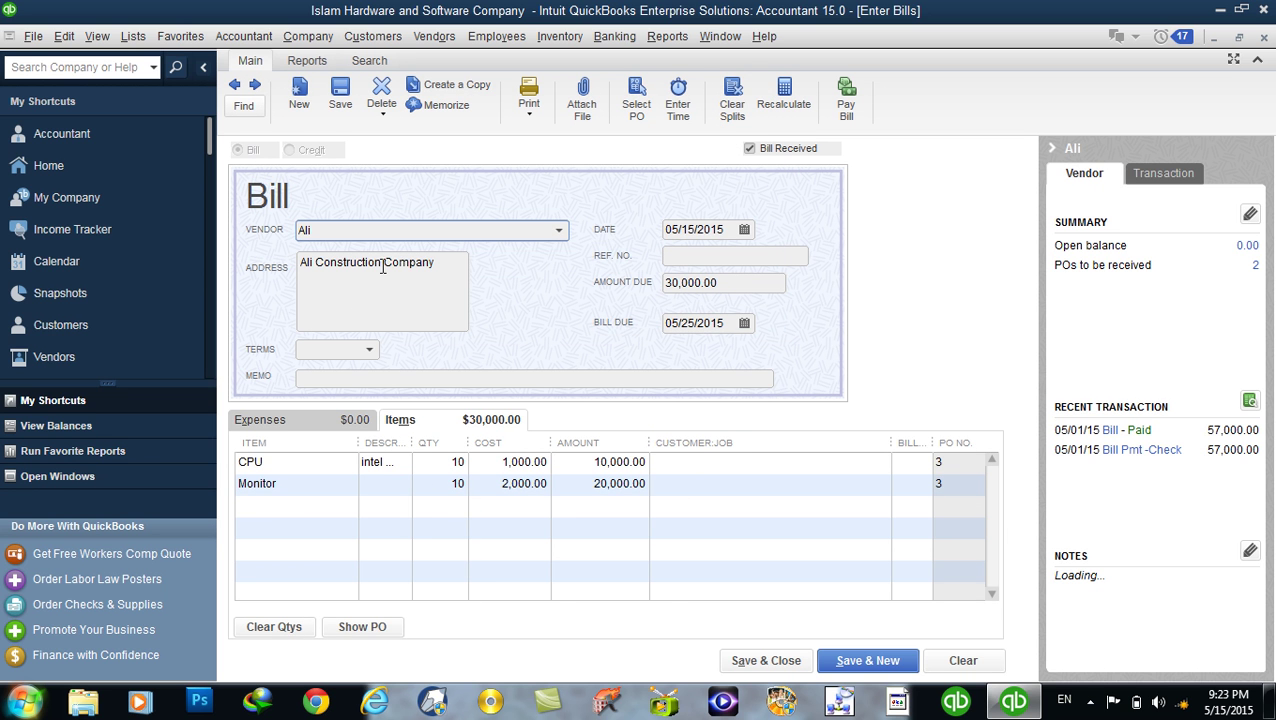
- Set the bill's reference number to 3
{"action": "left_click", "coordinate": [705, 256]}
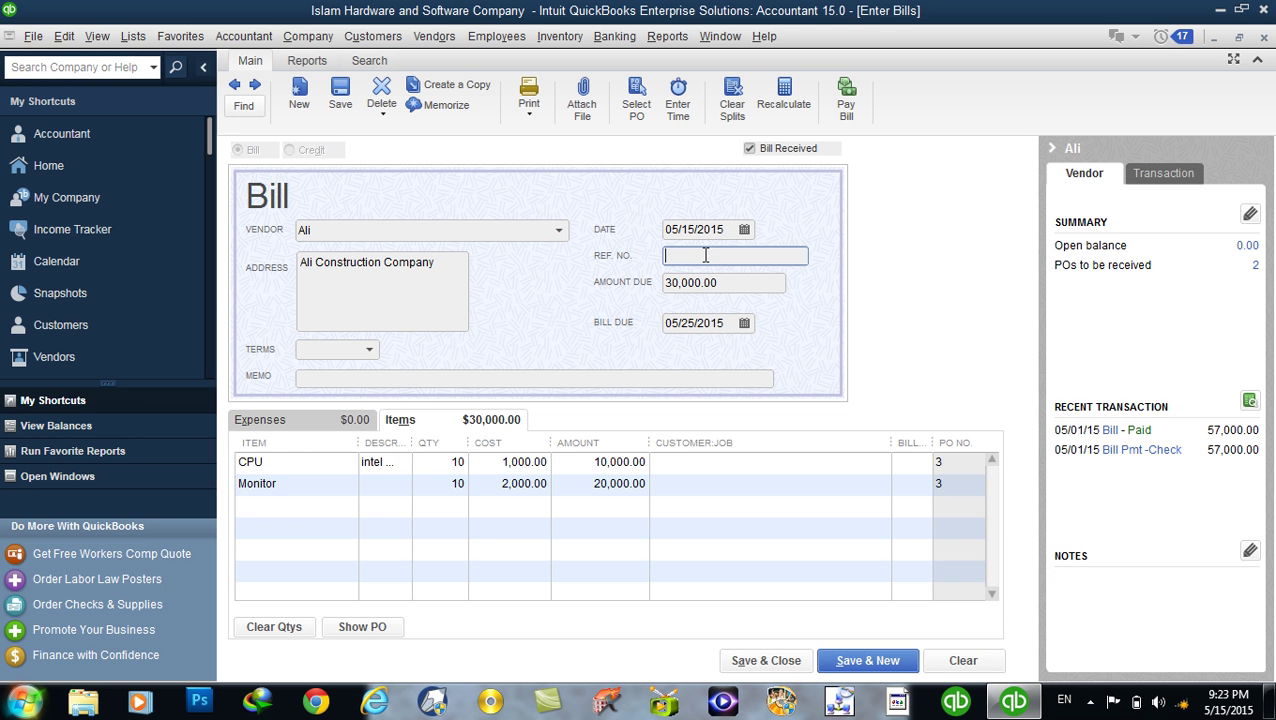
{"action": "type", "text": "102030"}
{"action": "left_click_drag", "start_coordinate": [746, 254], "coordinate": [656, 257]}
{"action": "type", "text": "3"}
- Check the amount, quantity and description of the CPU line on the bill
{"action": "left_click", "coordinate": [565, 467]}
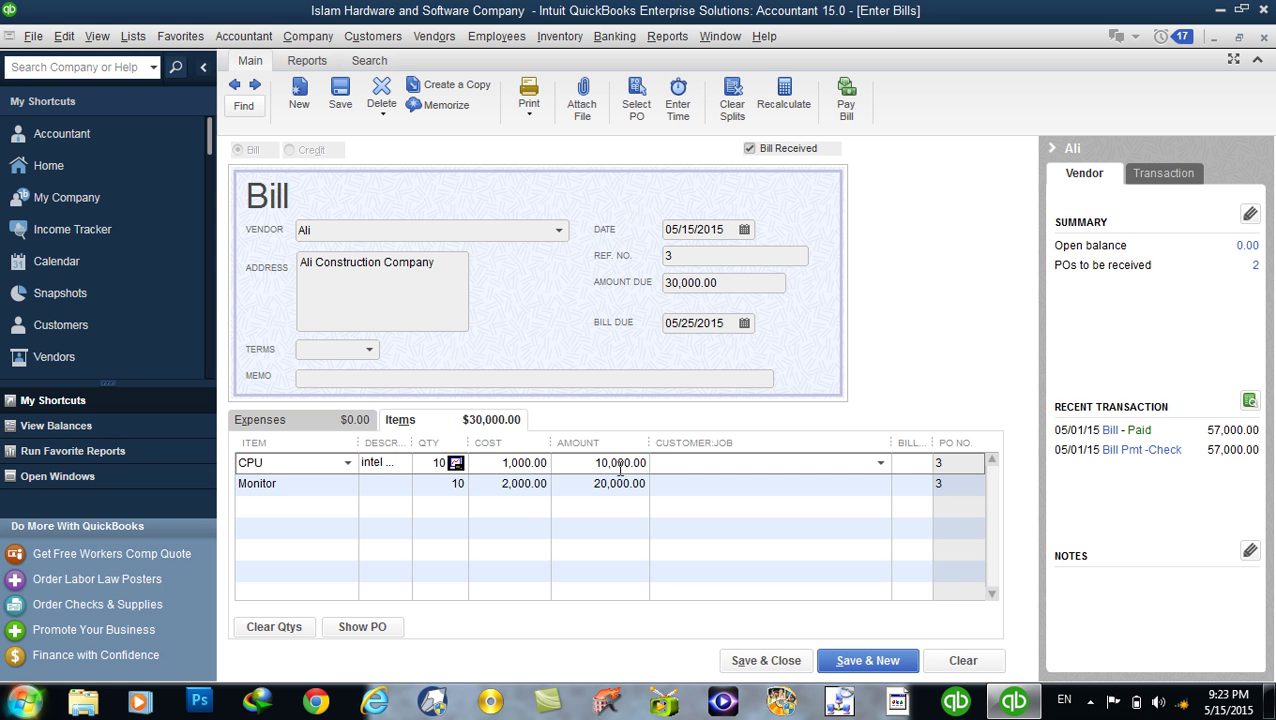
{"action": "left_click", "coordinate": [452, 468]}
{"action": "key", "text": "Right"}
- Save and close the bill with the terms and memo left blank, and select it in the vendor's transactions
{"action": "left_click", "coordinate": [369, 349]}
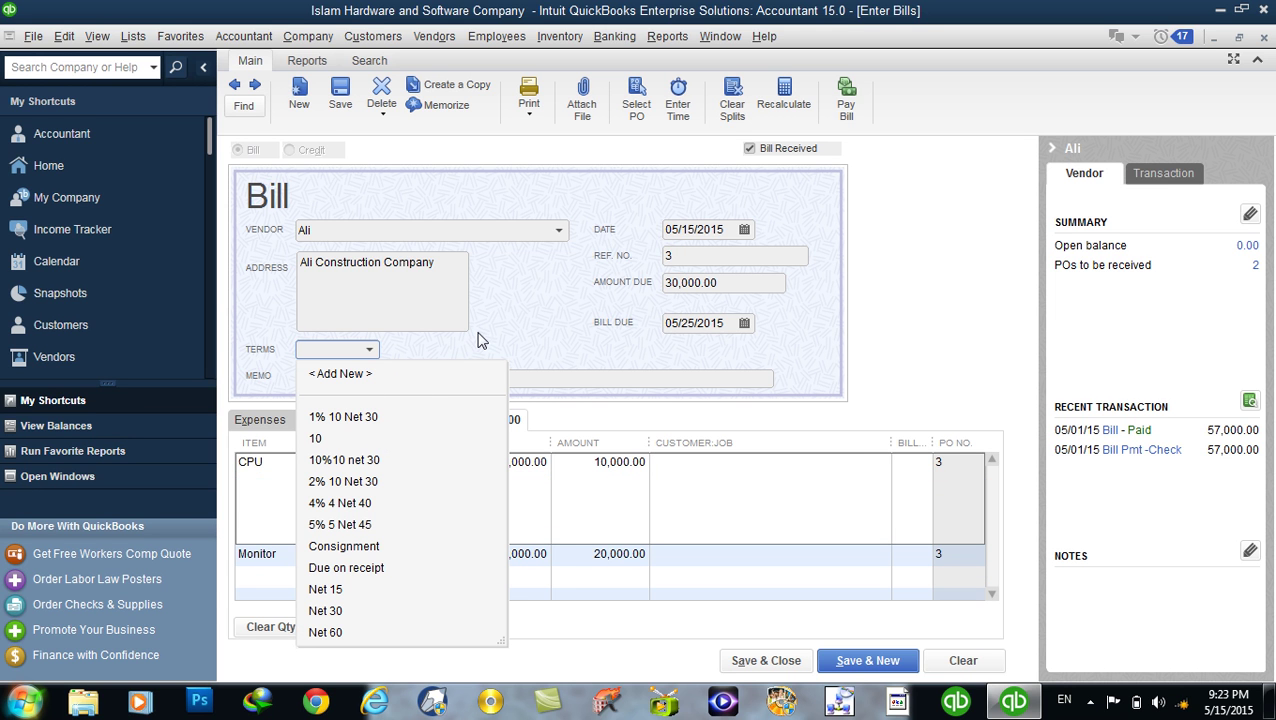
{"action": "left_click", "coordinate": [477, 340]}
{"action": "left_click", "coordinate": [369, 376]}
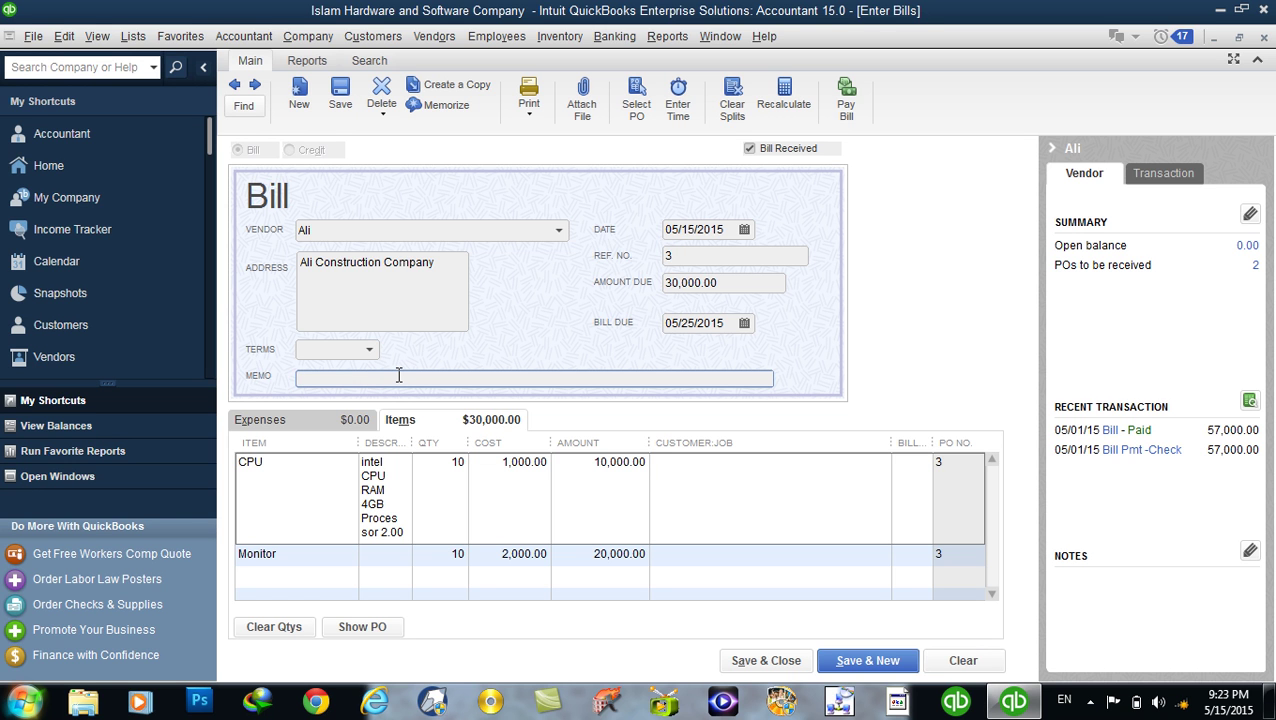
{"action": "left_click", "coordinate": [770, 668]}
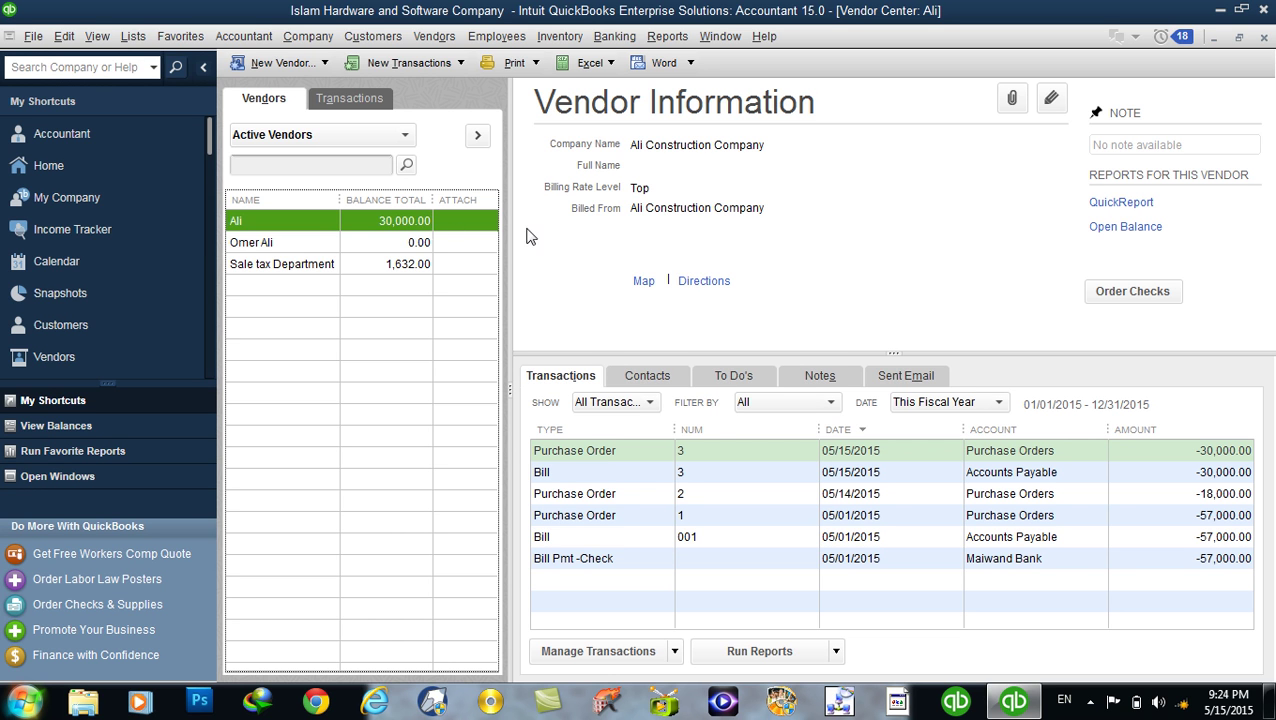
{"action": "left_click", "coordinate": [1050, 477]}
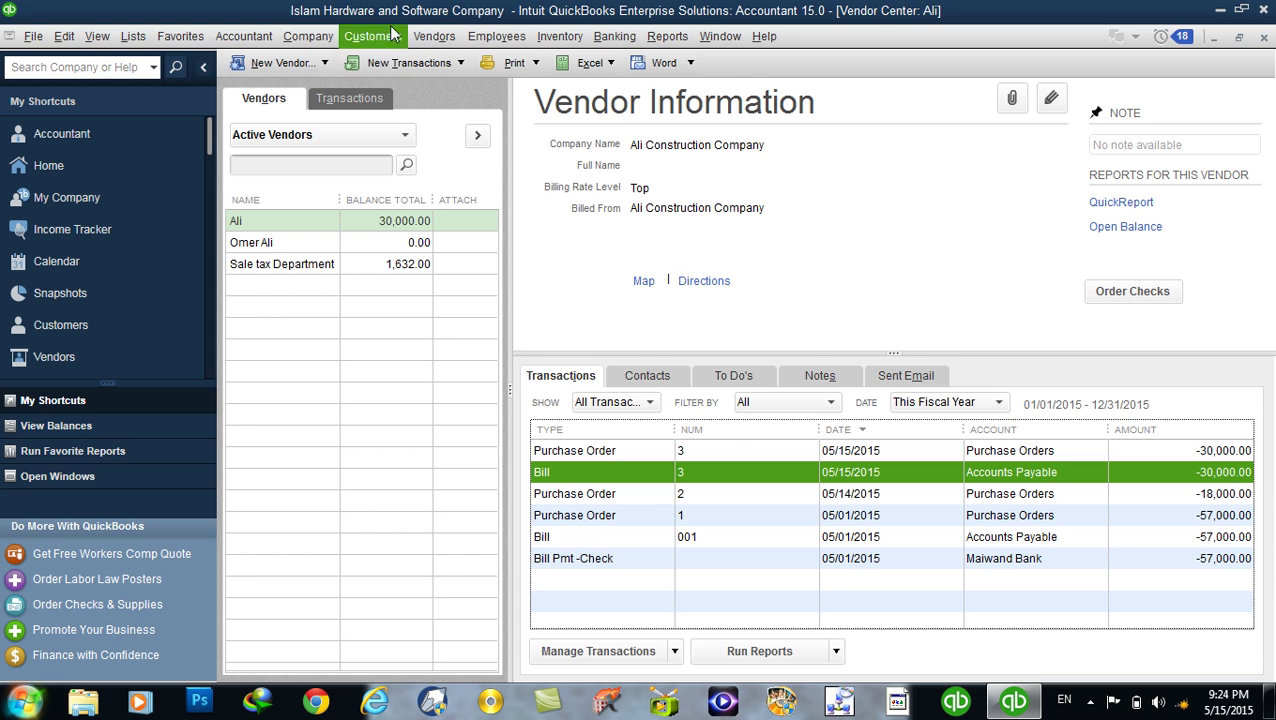
- Start paying bills and select the vendor's bill due 05/25/2015 for payment
{"action": "left_click", "coordinate": [433, 37]}
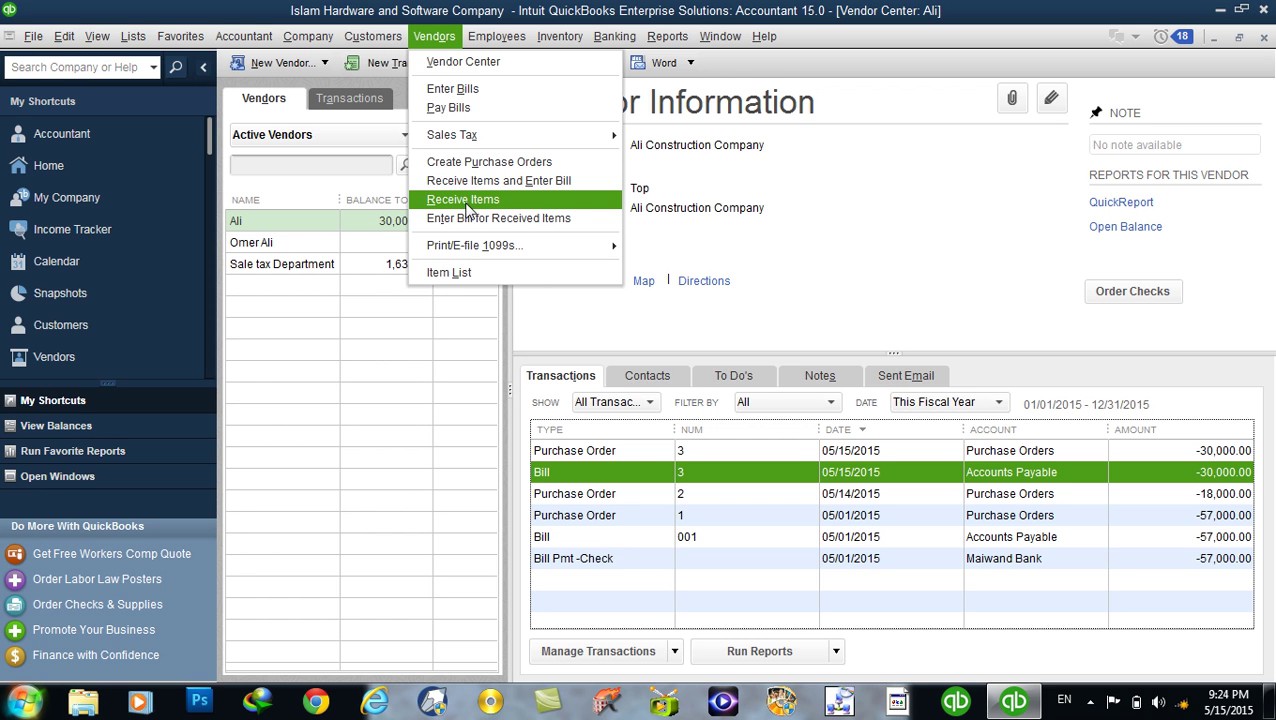
{"action": "left_click", "coordinate": [450, 110]}
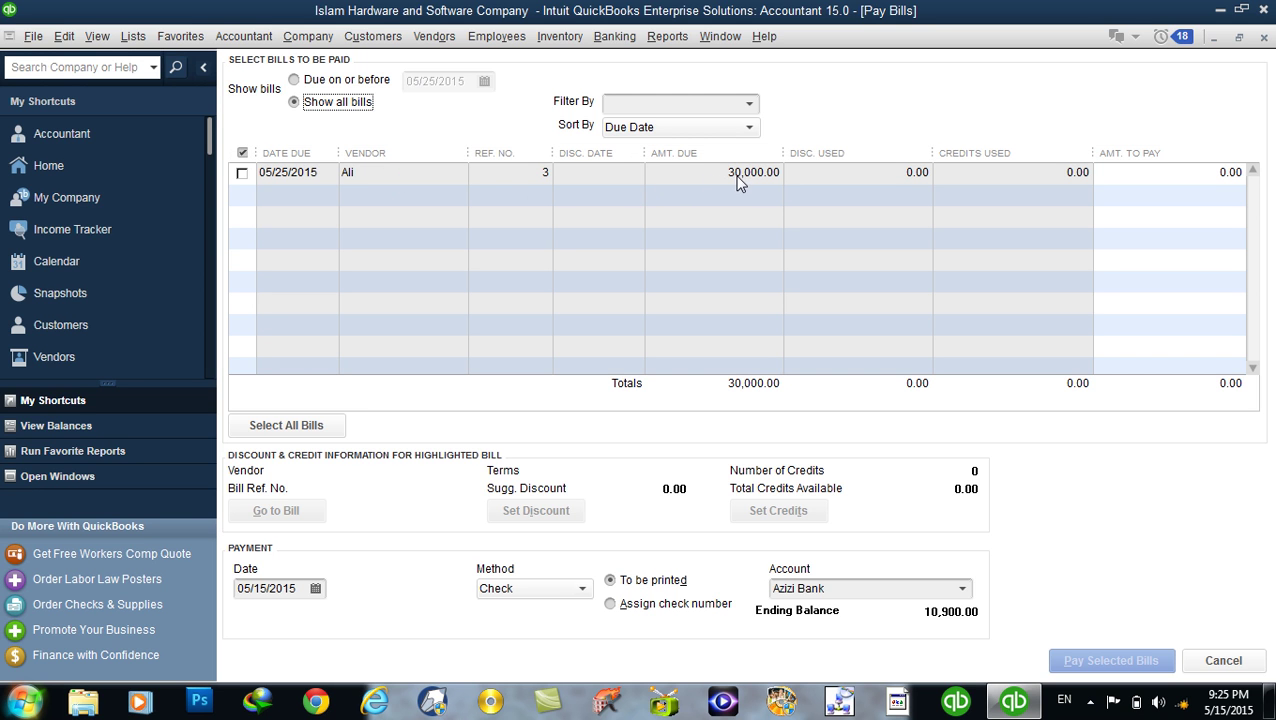
{"action": "left_click", "coordinate": [241, 173]}
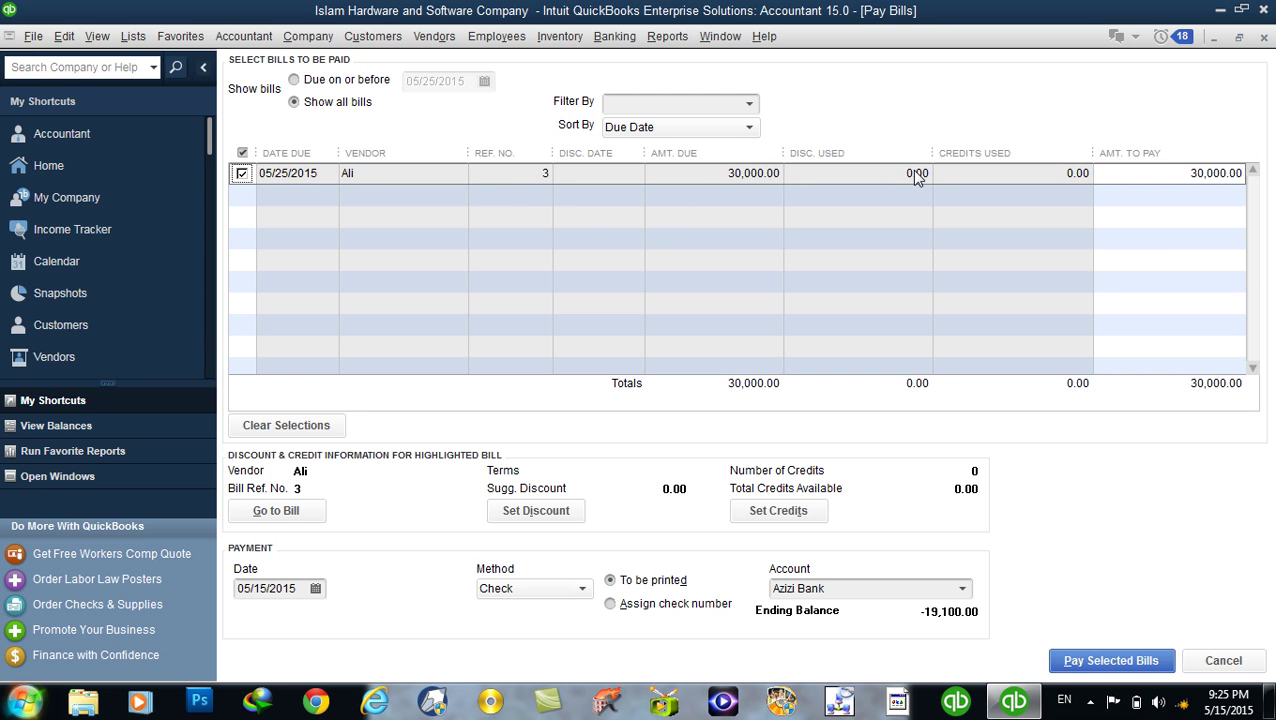
- Review the selected bill's amount to pay, its discount settings, the payment date and the available payment methods
{"action": "left_click", "coordinate": [1156, 173]}
{"action": "left_click_drag", "start_coordinate": [1156, 173], "coordinate": [1248, 180]}
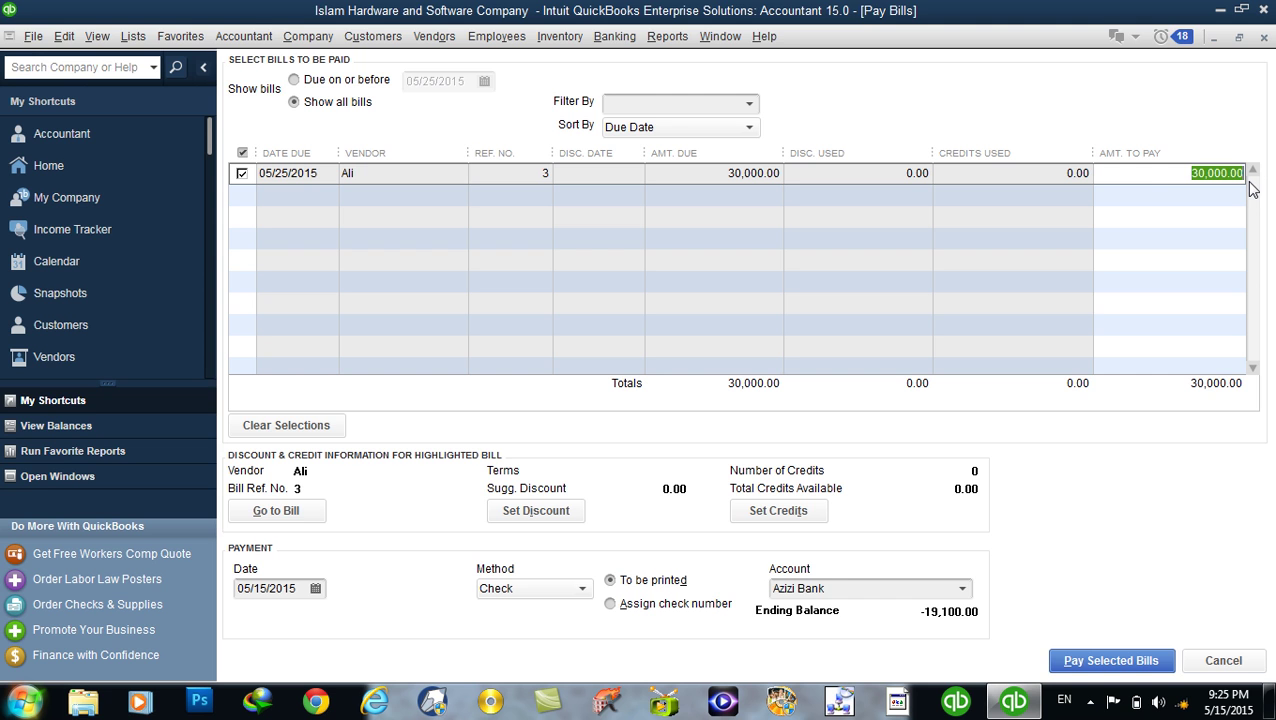
{"action": "left_click", "coordinate": [1157, 172]}
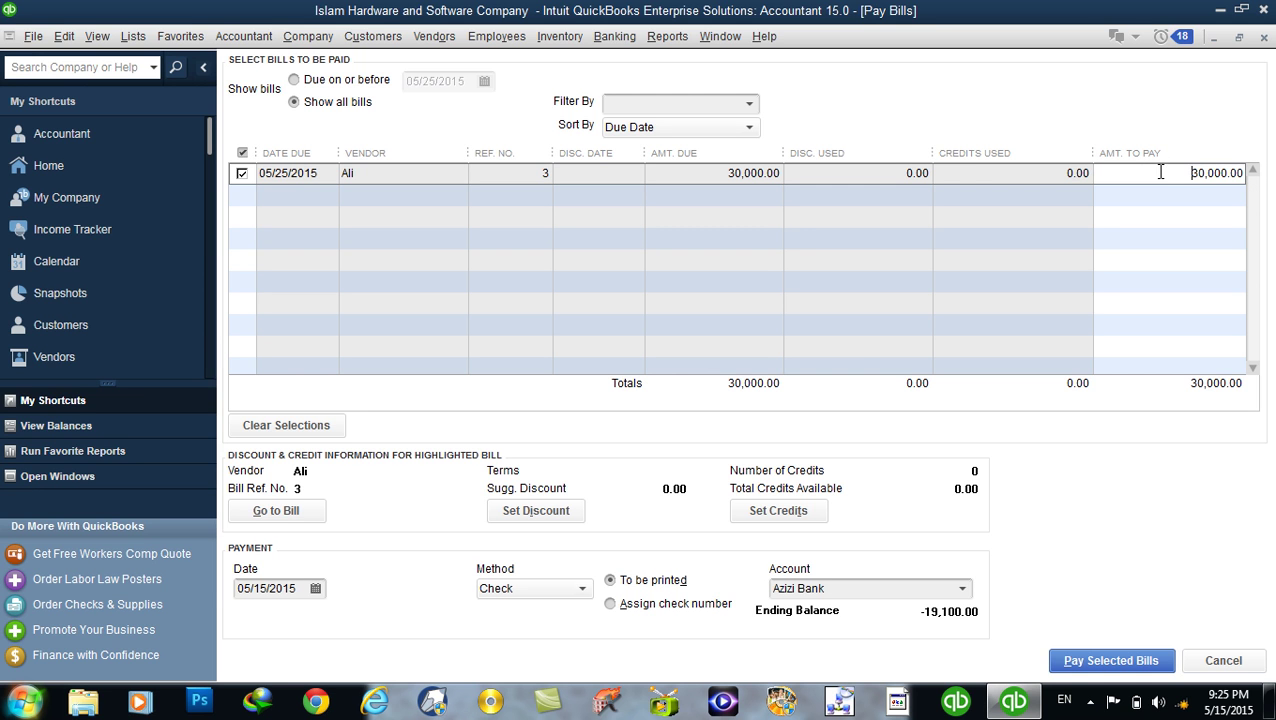
{"action": "left_click", "coordinate": [536, 511]}
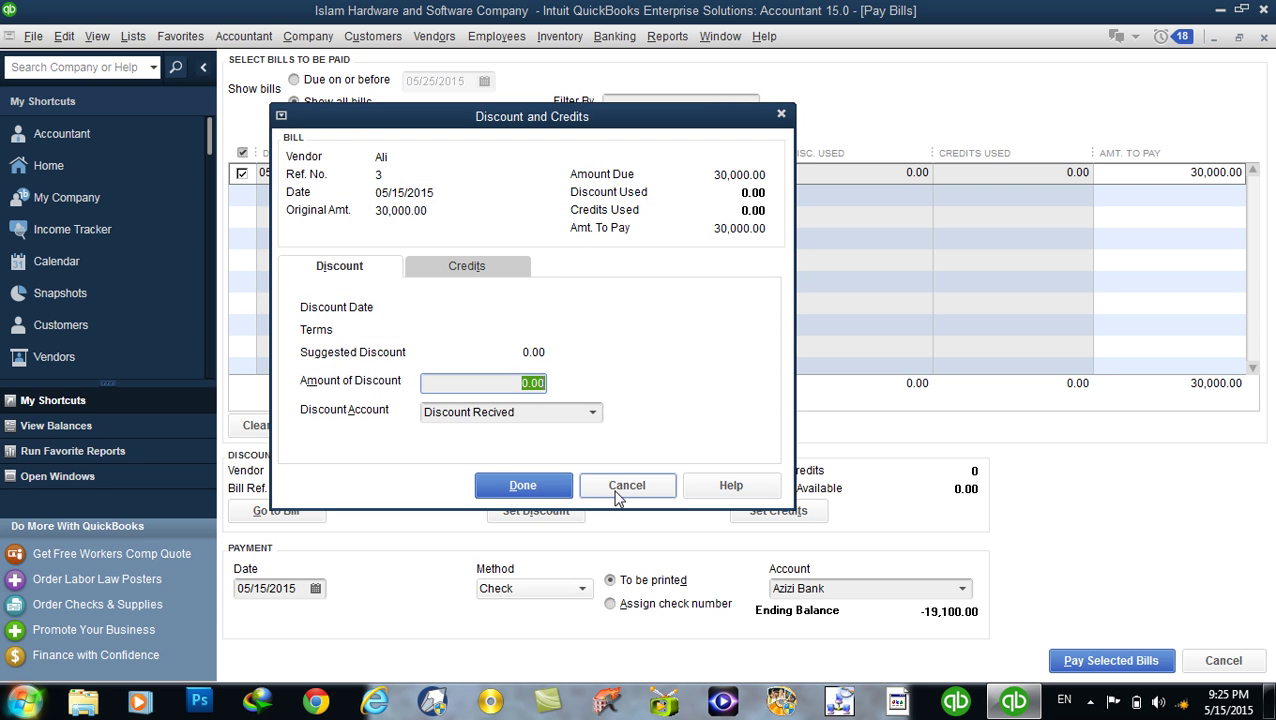
{"action": "left_click", "coordinate": [623, 487]}
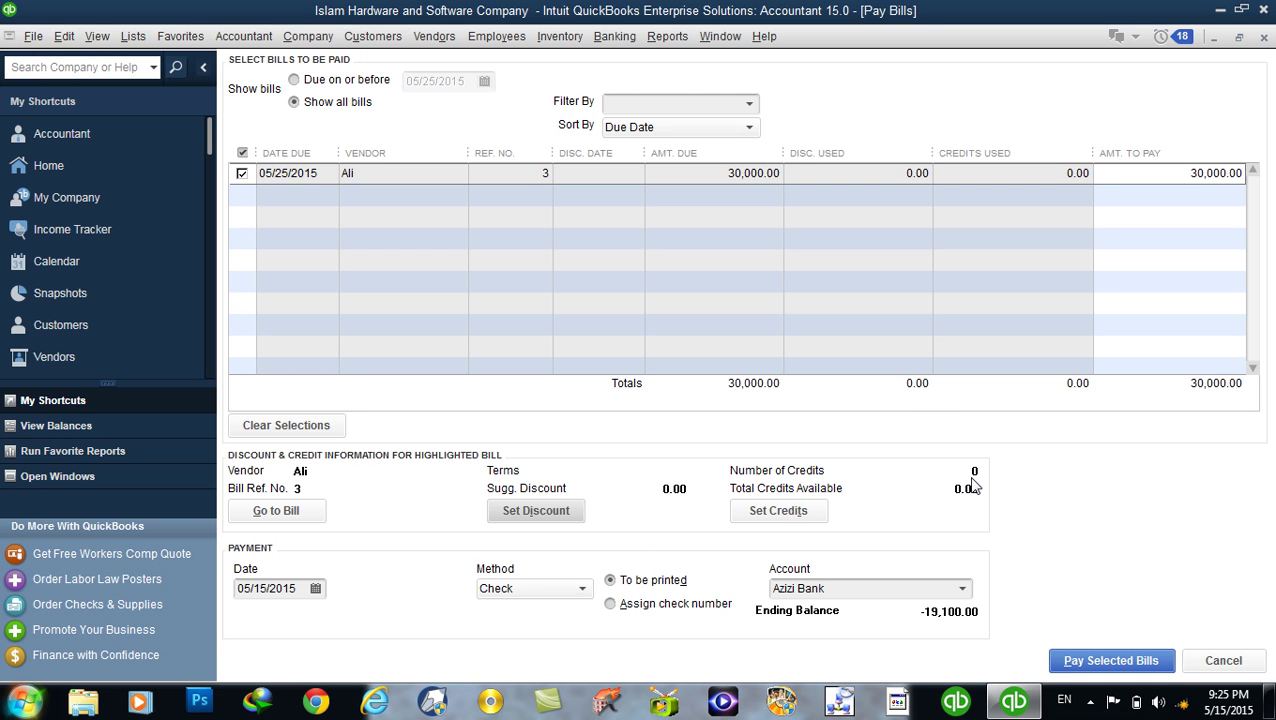
{"action": "left_click_drag", "start_coordinate": [250, 588], "coordinate": [311, 588]}
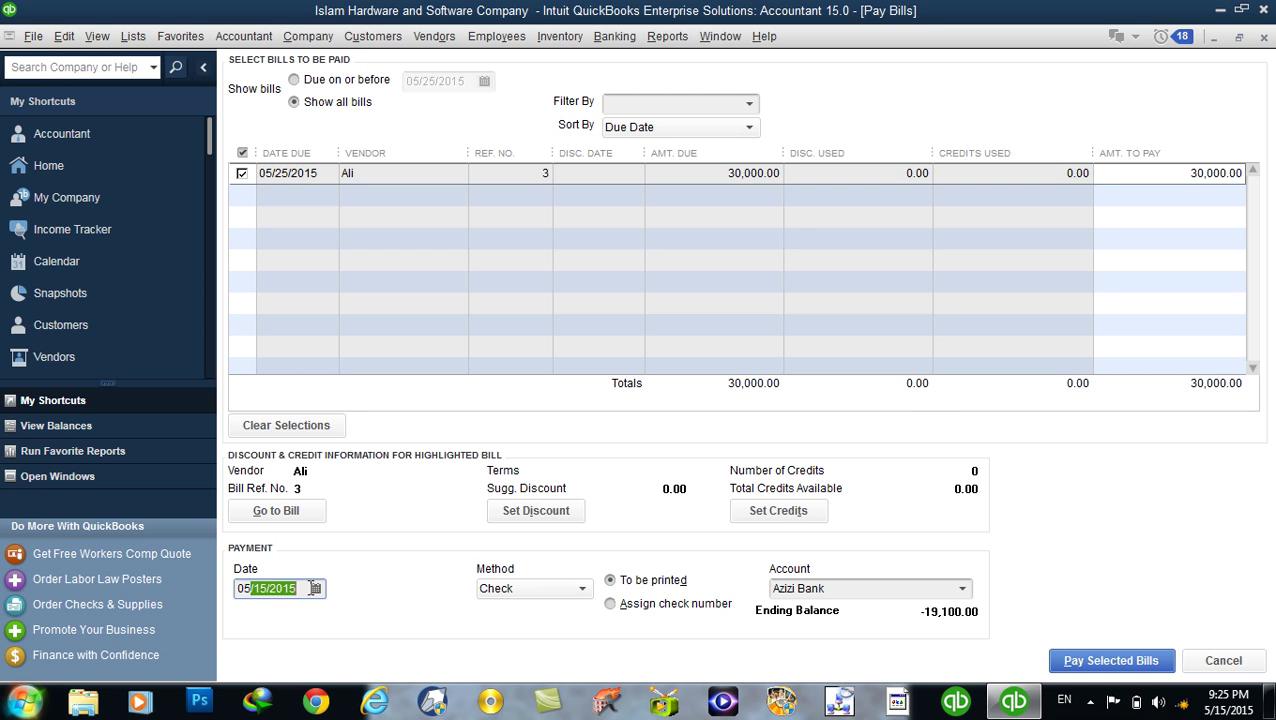
{"action": "left_click", "coordinate": [541, 592]}
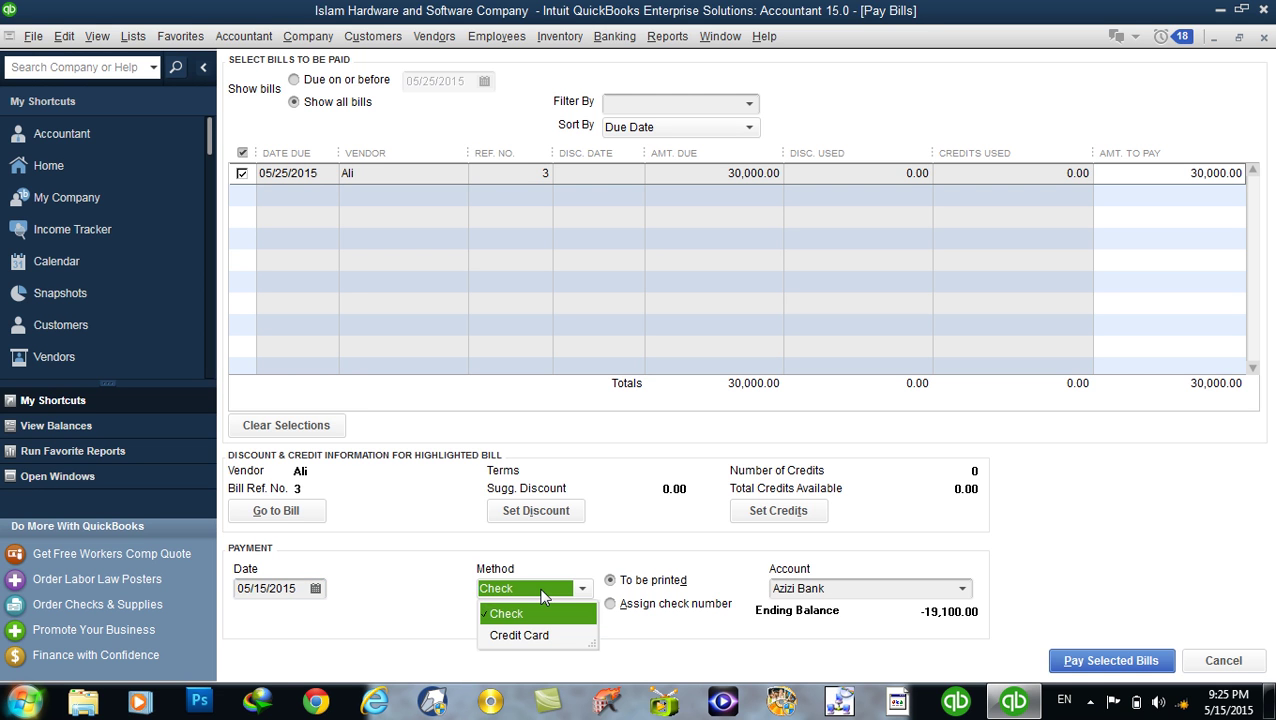
{"action": "left_click", "coordinate": [541, 597]}
- Set the account for the bill payment to Maiwand Bank
{"action": "left_click_drag", "start_coordinate": [843, 598], "coordinate": [727, 588]}
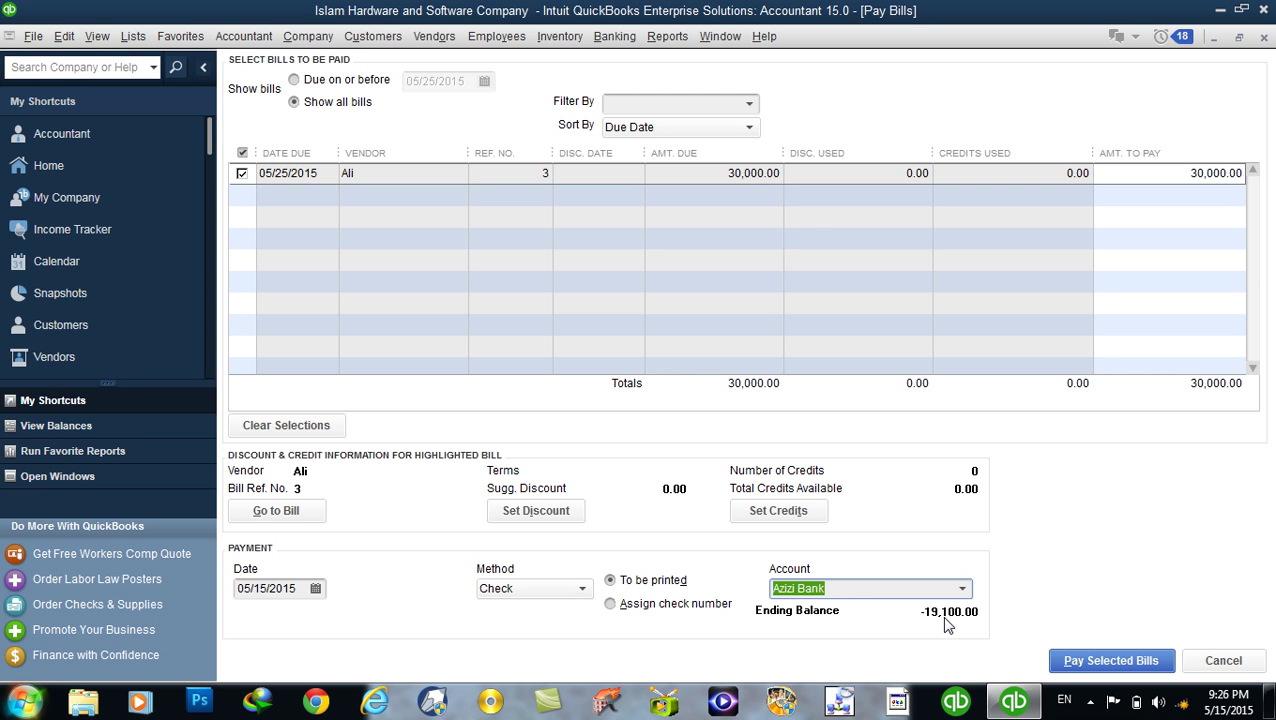
{"action": "left_click", "coordinate": [963, 590]}
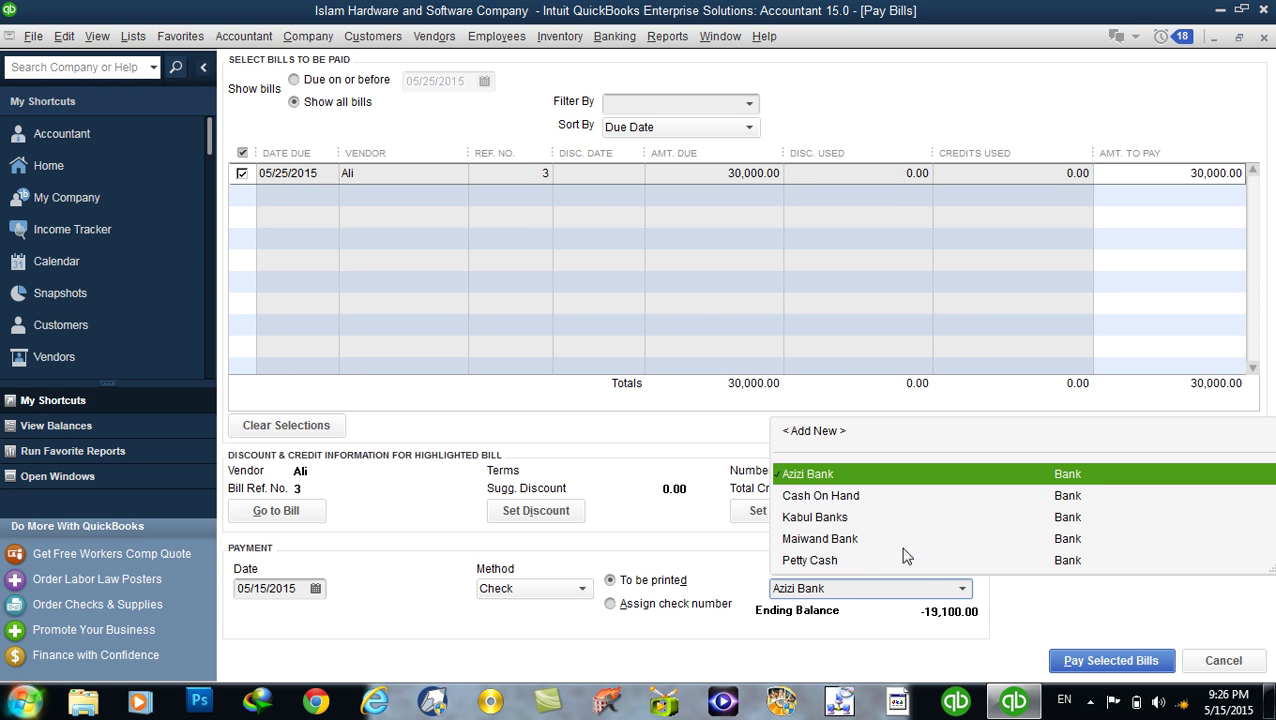
{"action": "left_click", "coordinate": [840, 540]}
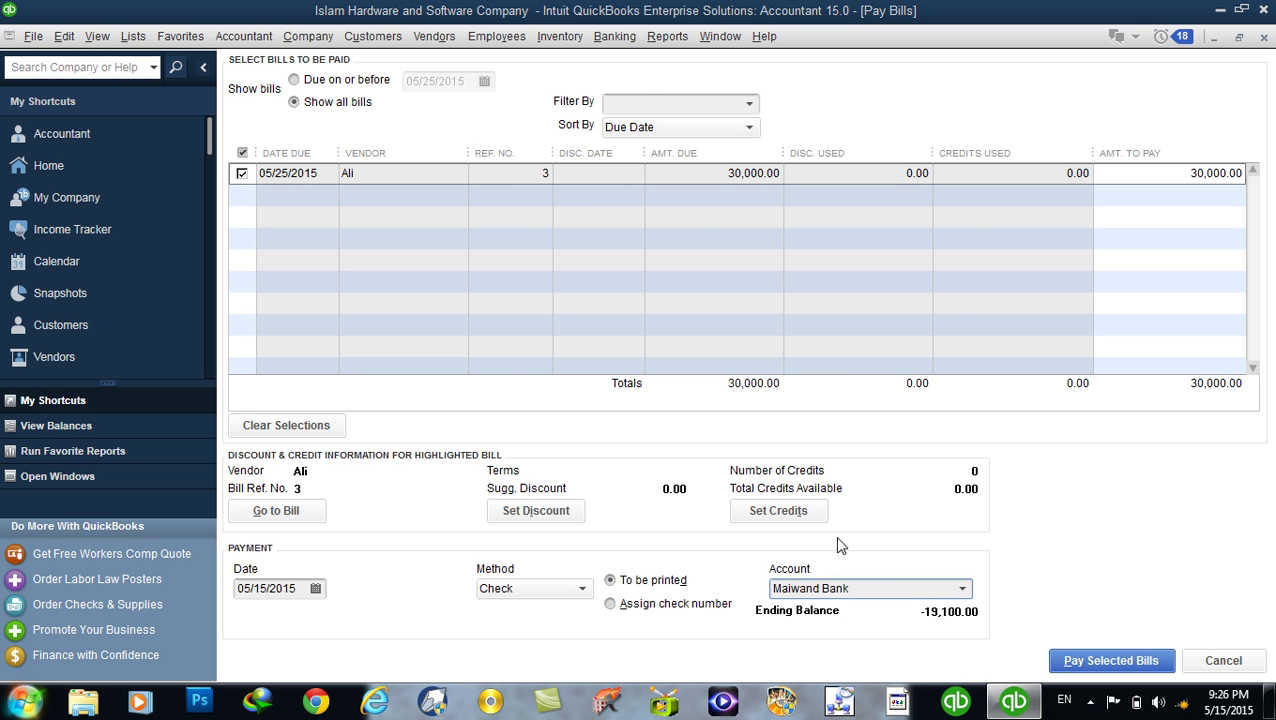
{"action": "left_click", "coordinate": [750, 334]}
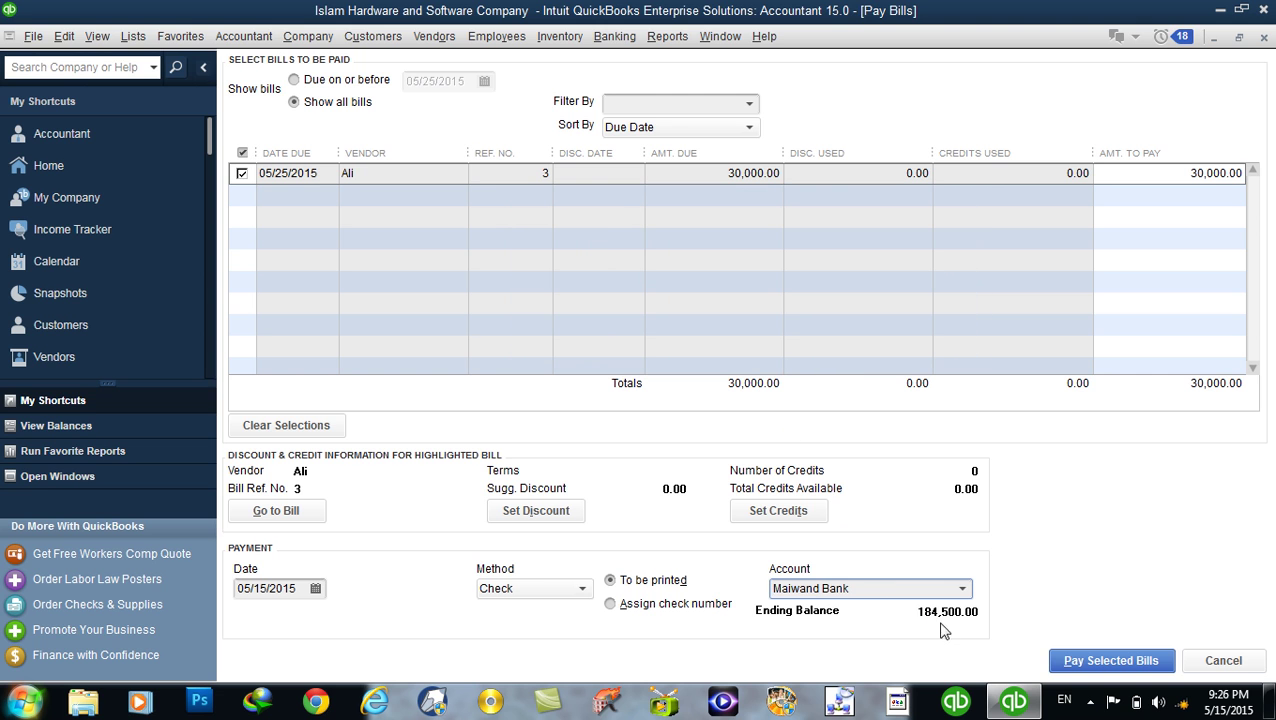
- Pay the selected bill by check from Maiwand Bank, finish the payment summary, and select the vendor in the vendor list
{"action": "left_click_drag", "start_coordinate": [866, 588], "coordinate": [780, 590]}
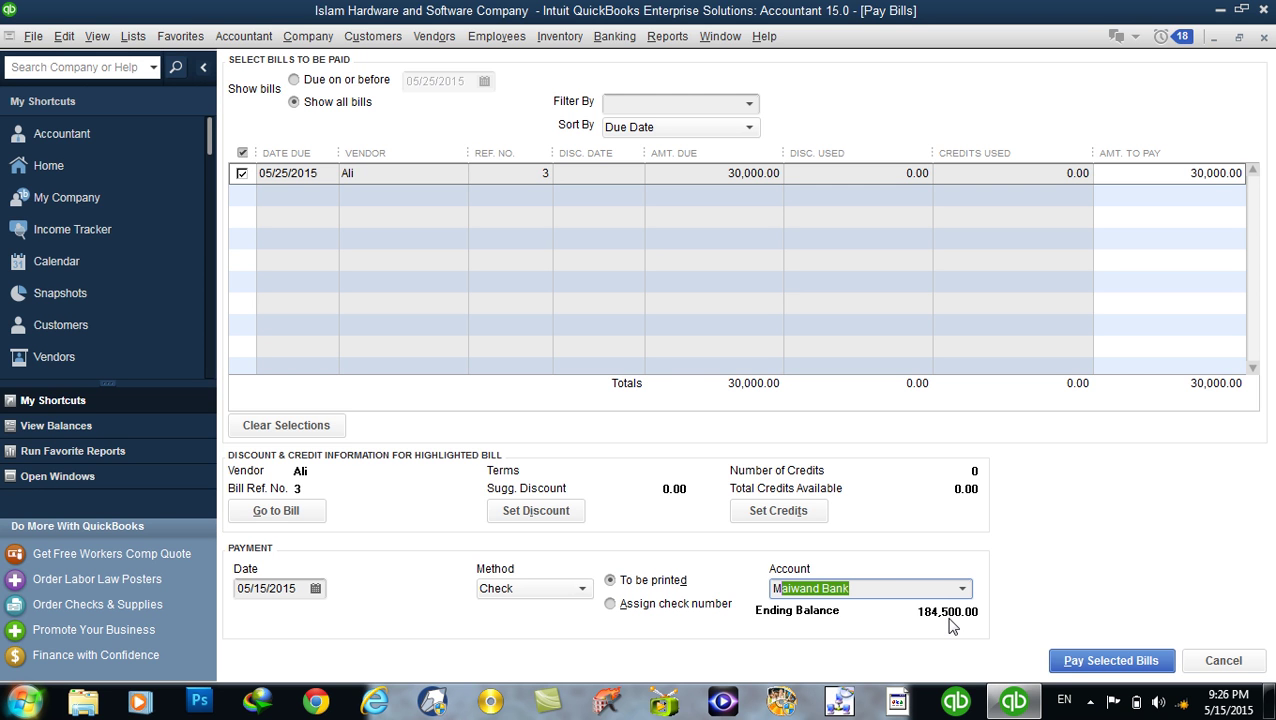
{"action": "left_click", "coordinate": [880, 588]}
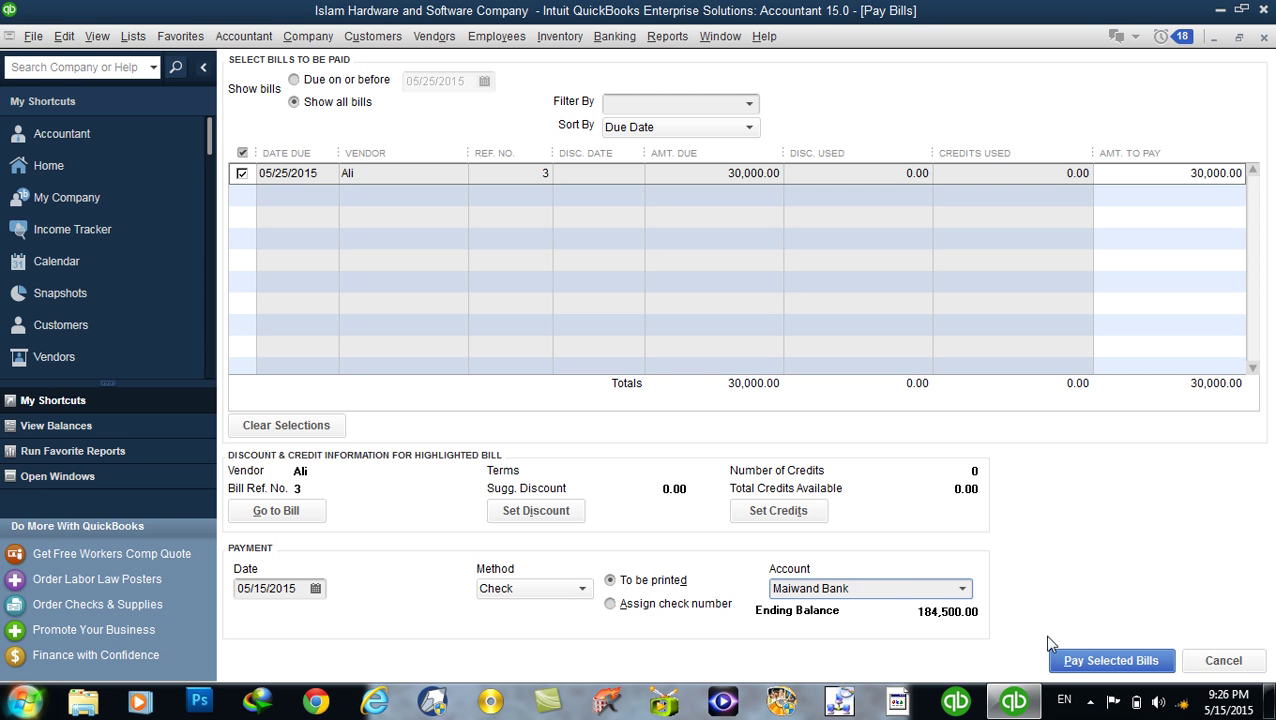
{"action": "left_click", "coordinate": [1116, 667]}
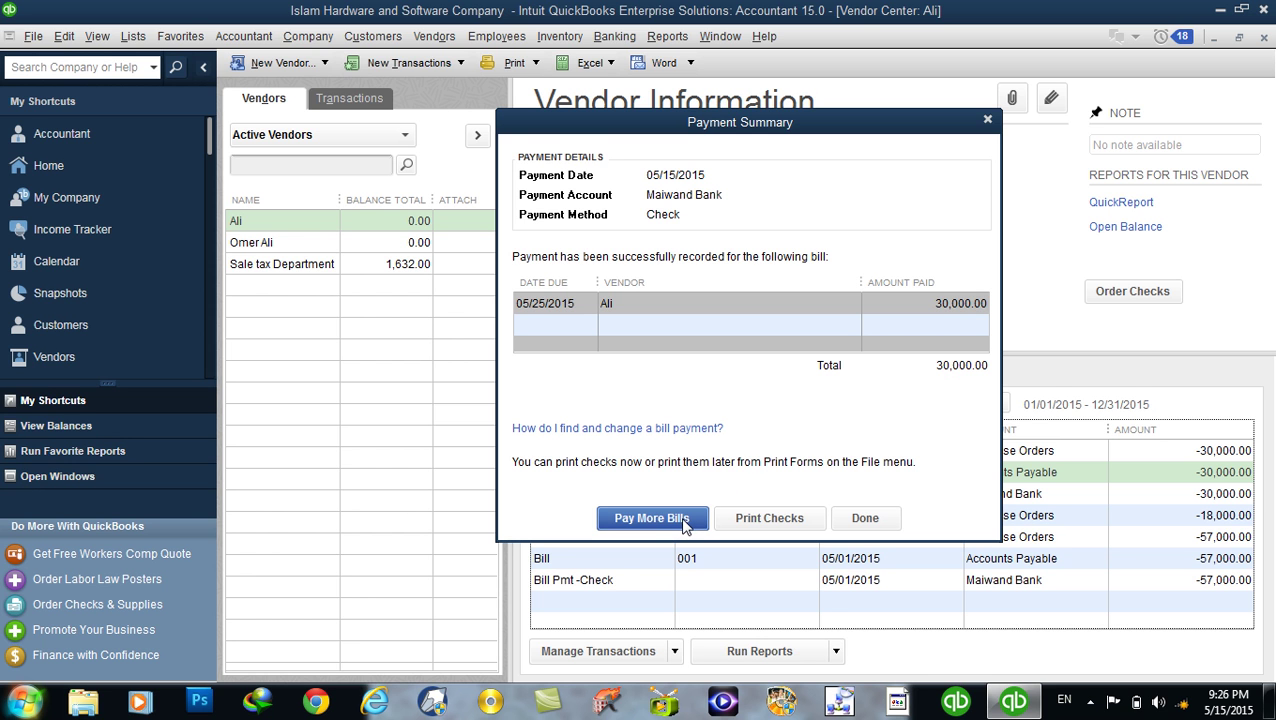
{"action": "left_click", "coordinate": [865, 519]}
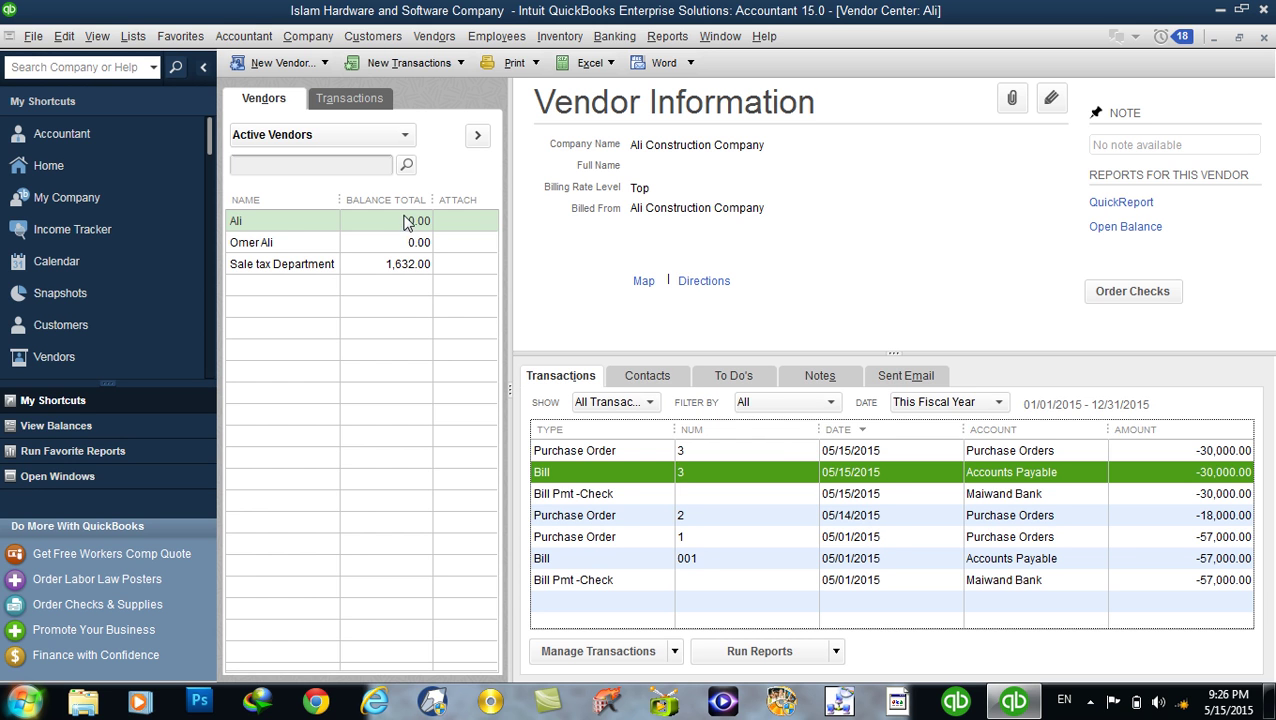
{"action": "left_click", "coordinate": [406, 224]}
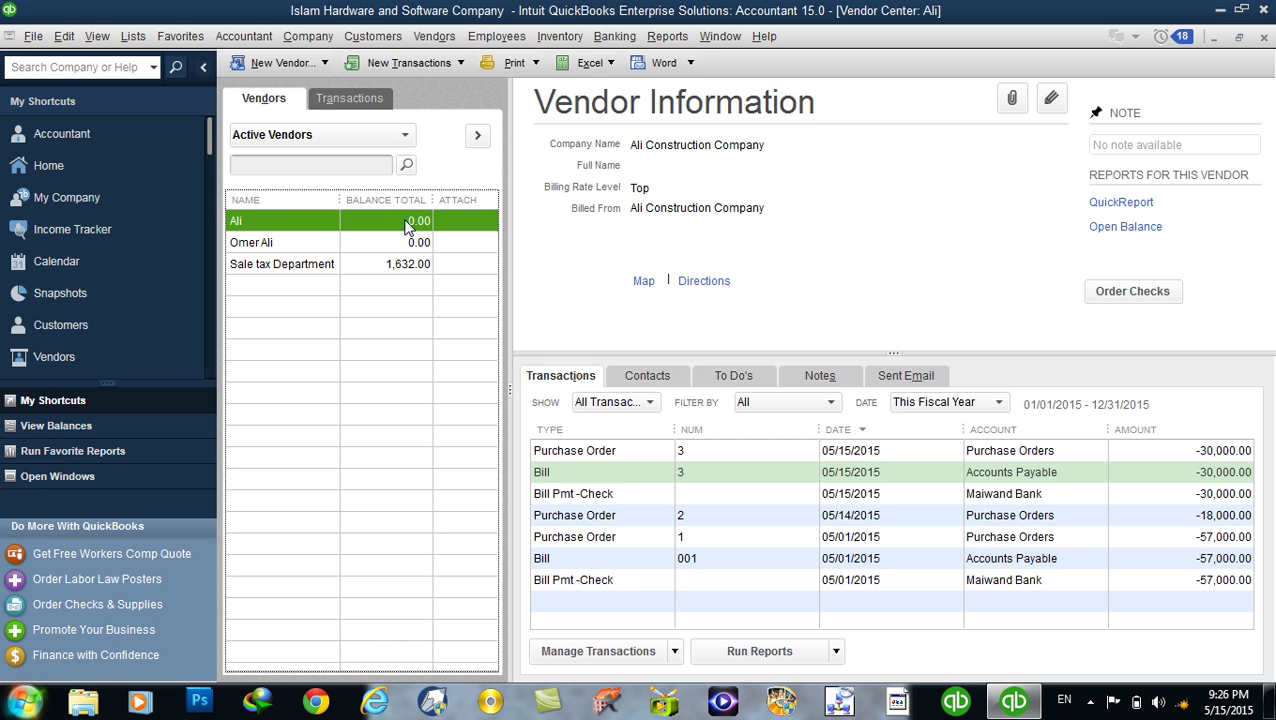
- Start an item receipt without a bill for the same vendor, declining to receive against the open purchase orders
{"action": "left_click", "coordinate": [448, 40]}
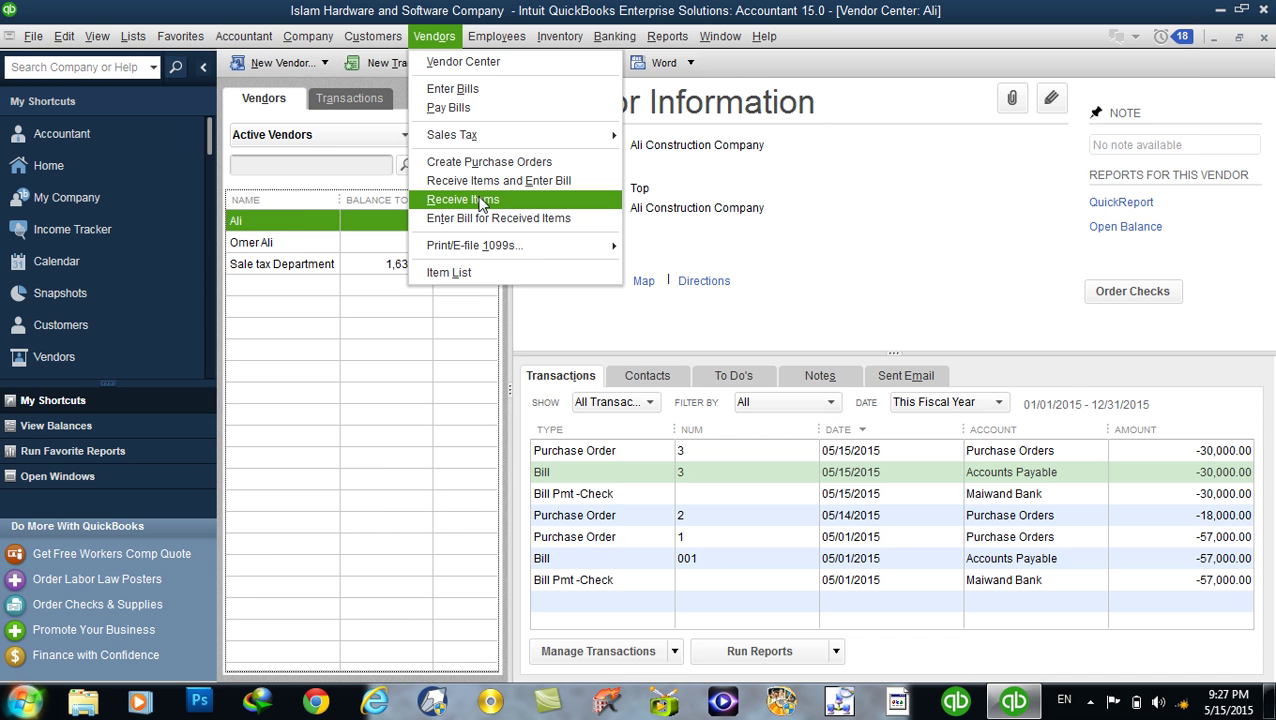
{"action": "left_click", "coordinate": [481, 201]}
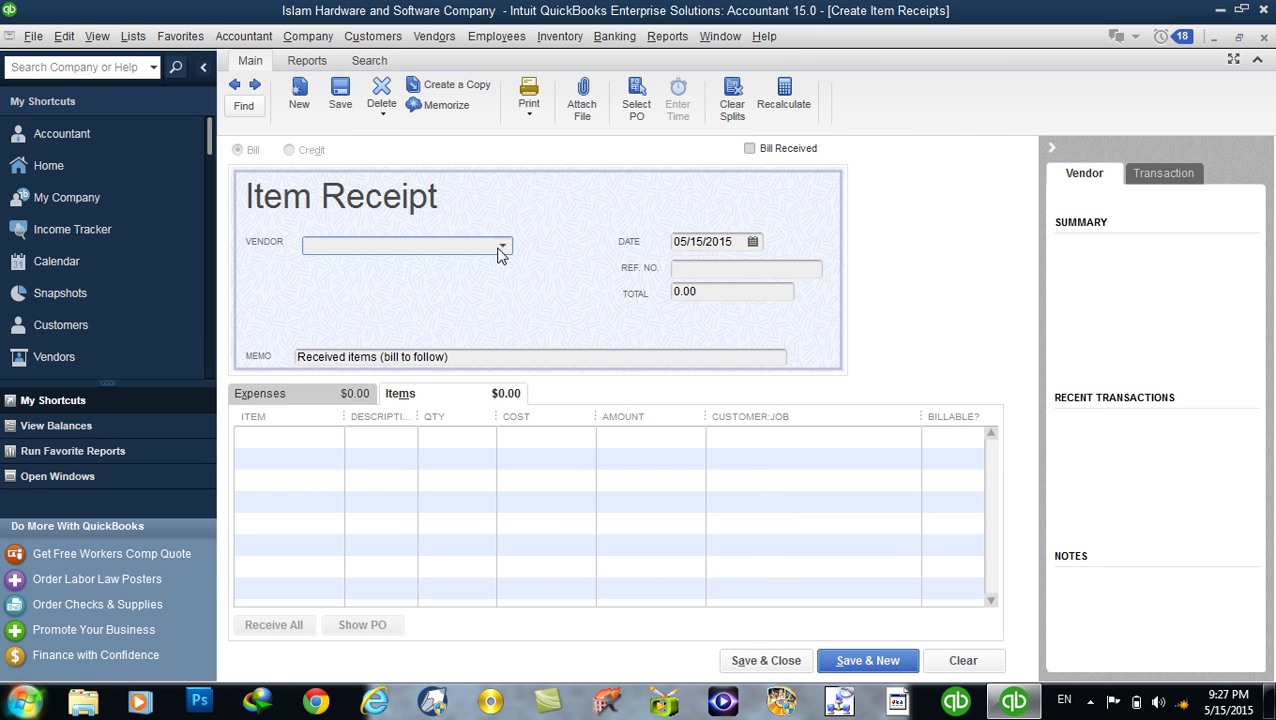
{"action": "left_click", "coordinate": [502, 245]}
{"action": "left_click", "coordinate": [321, 313]}
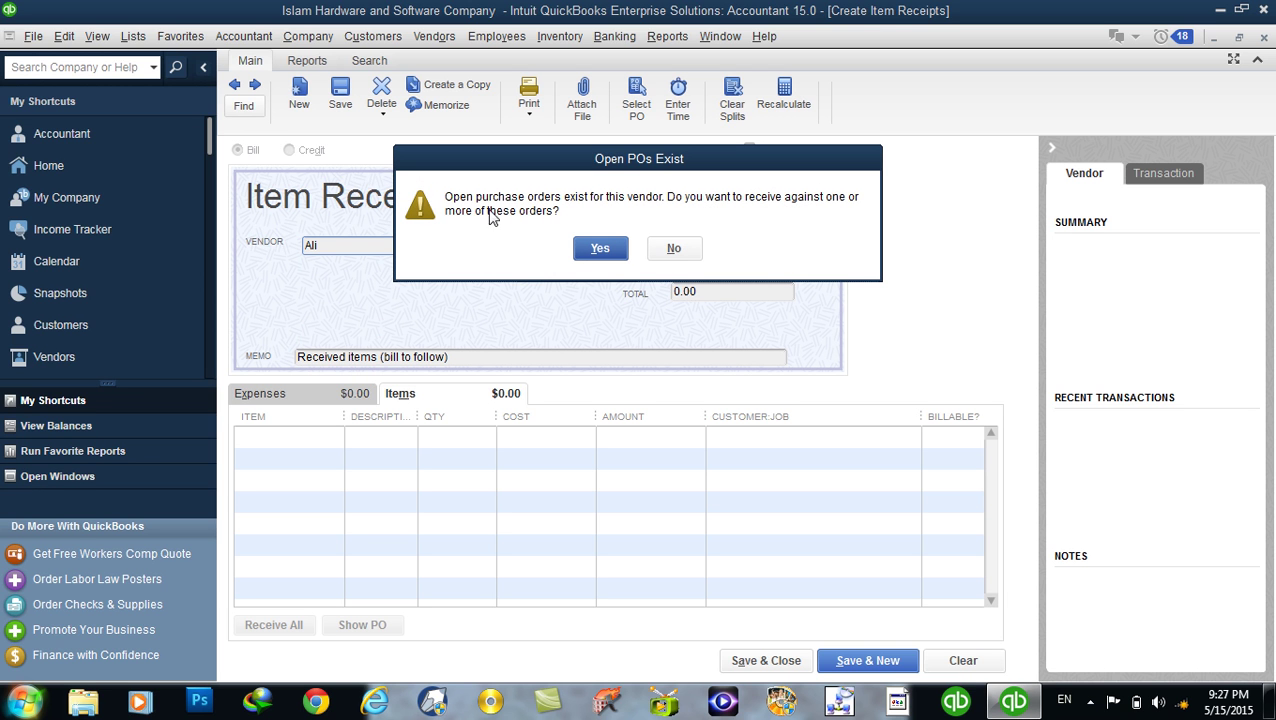
{"action": "left_click", "coordinate": [675, 250]}
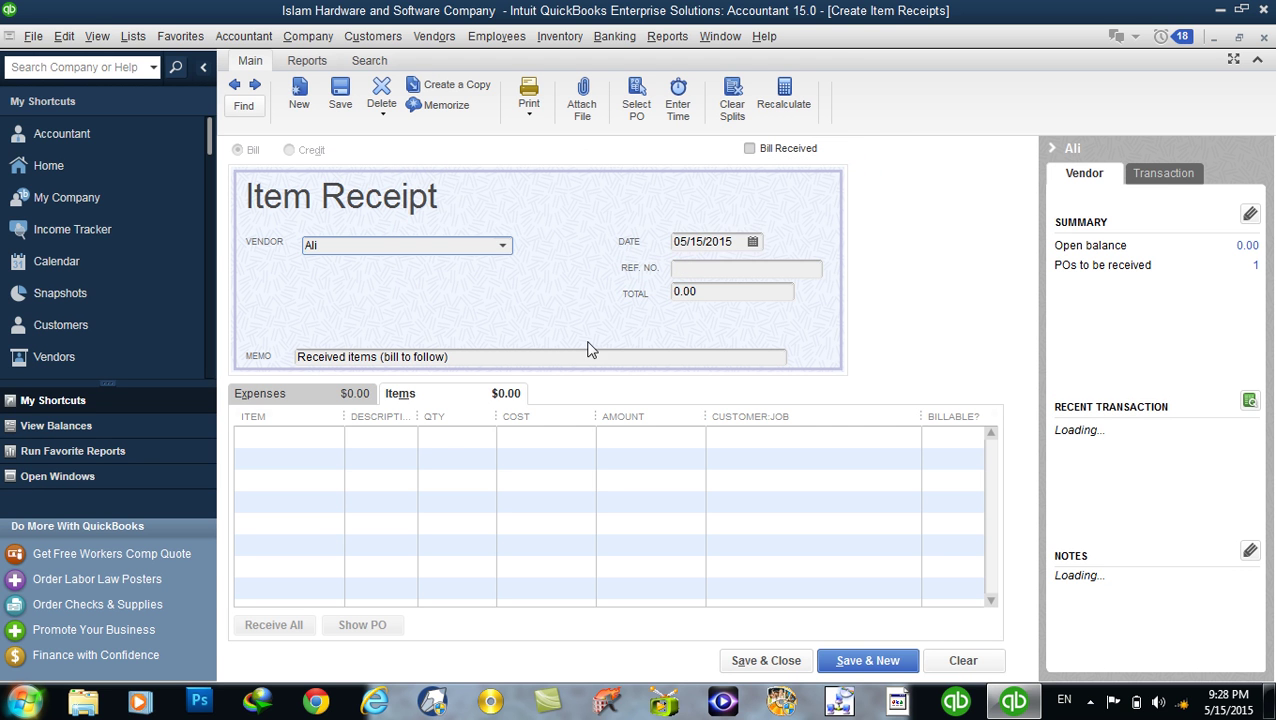
- Add Antivirus and Monitor as the first two item lines of the receipt
{"action": "left_click", "coordinate": [338, 436]}
{"action": "left_click", "coordinate": [336, 436]}
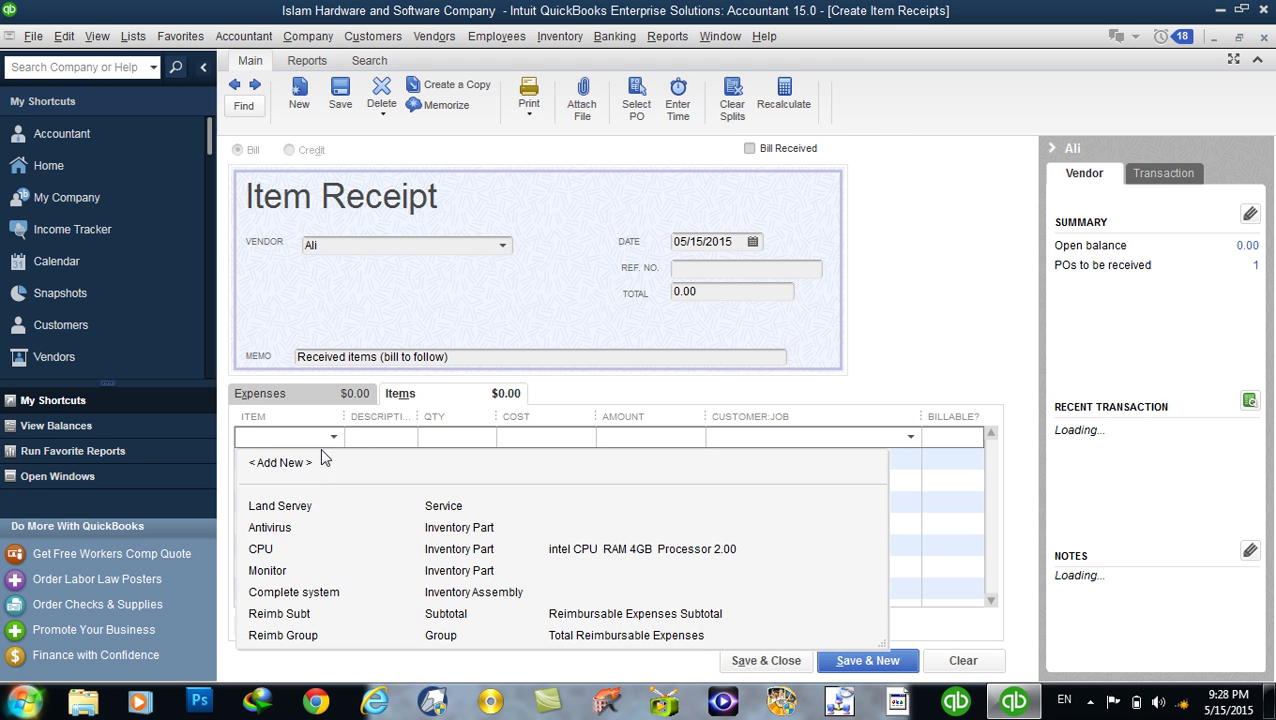
{"action": "left_click", "coordinate": [272, 550]}
{"action": "left_click", "coordinate": [314, 458]}
{"action": "left_click", "coordinate": [336, 458]}
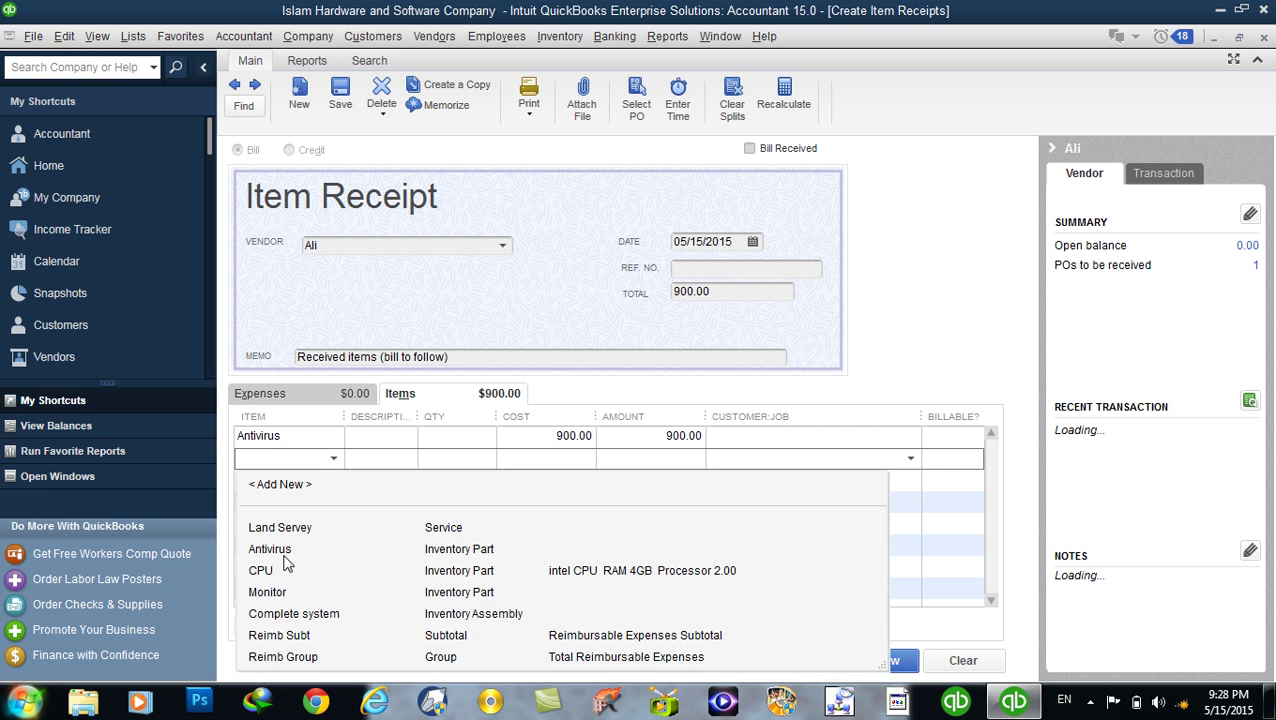
{"action": "left_click", "coordinate": [262, 592]}
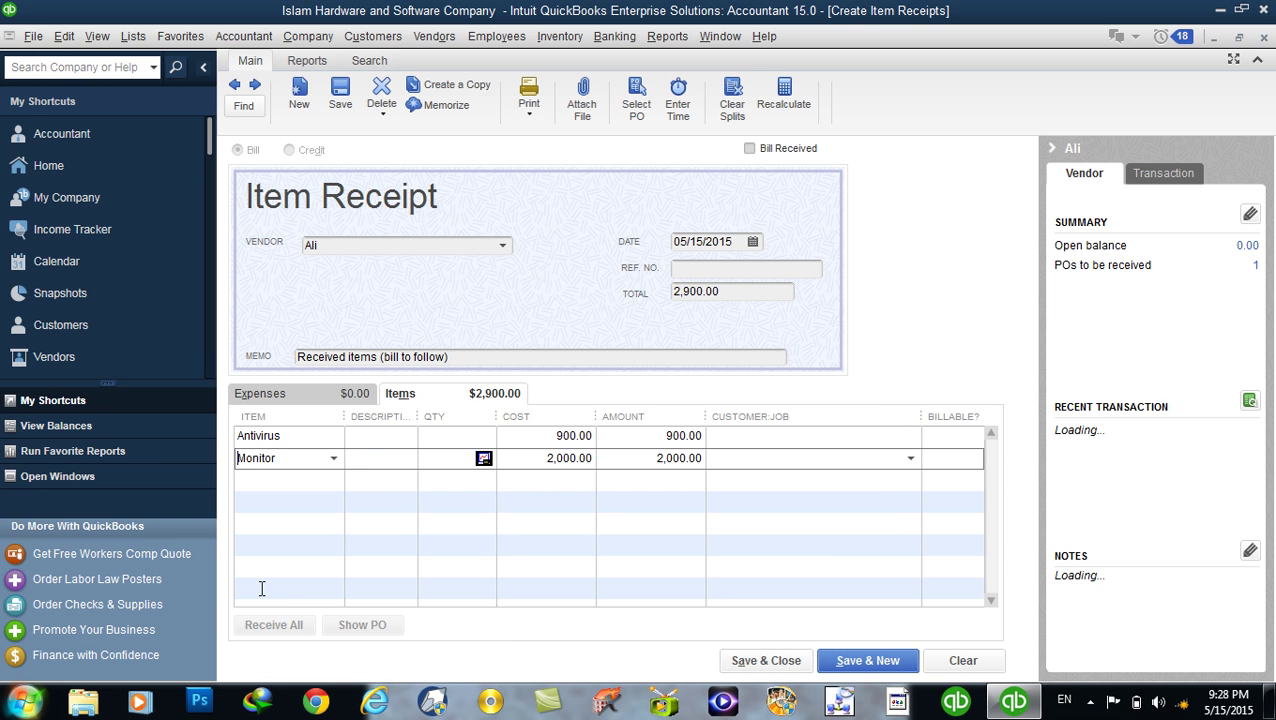
- Set the quantity of both item lines to 20 and replace the Antivirus item with CPU
{"action": "left_click", "coordinate": [436, 434]}
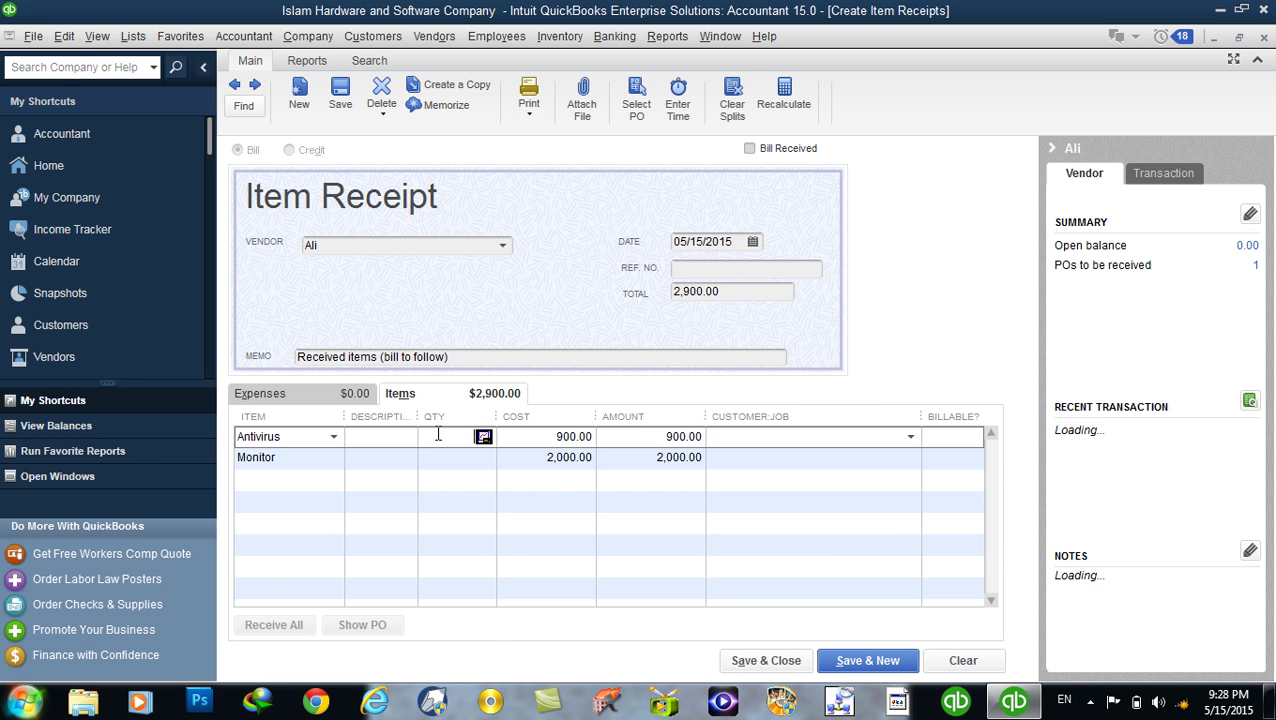
{"action": "type", "text": "20"}
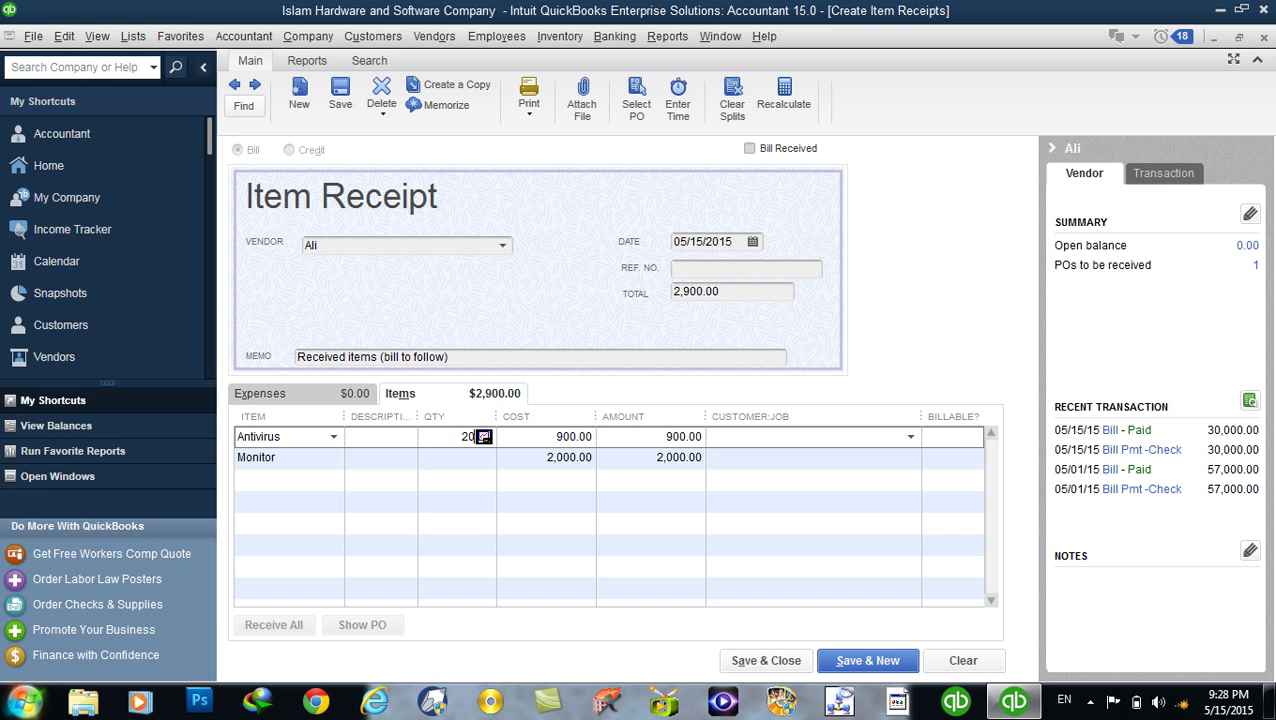
{"action": "left_click", "coordinate": [441, 452]}
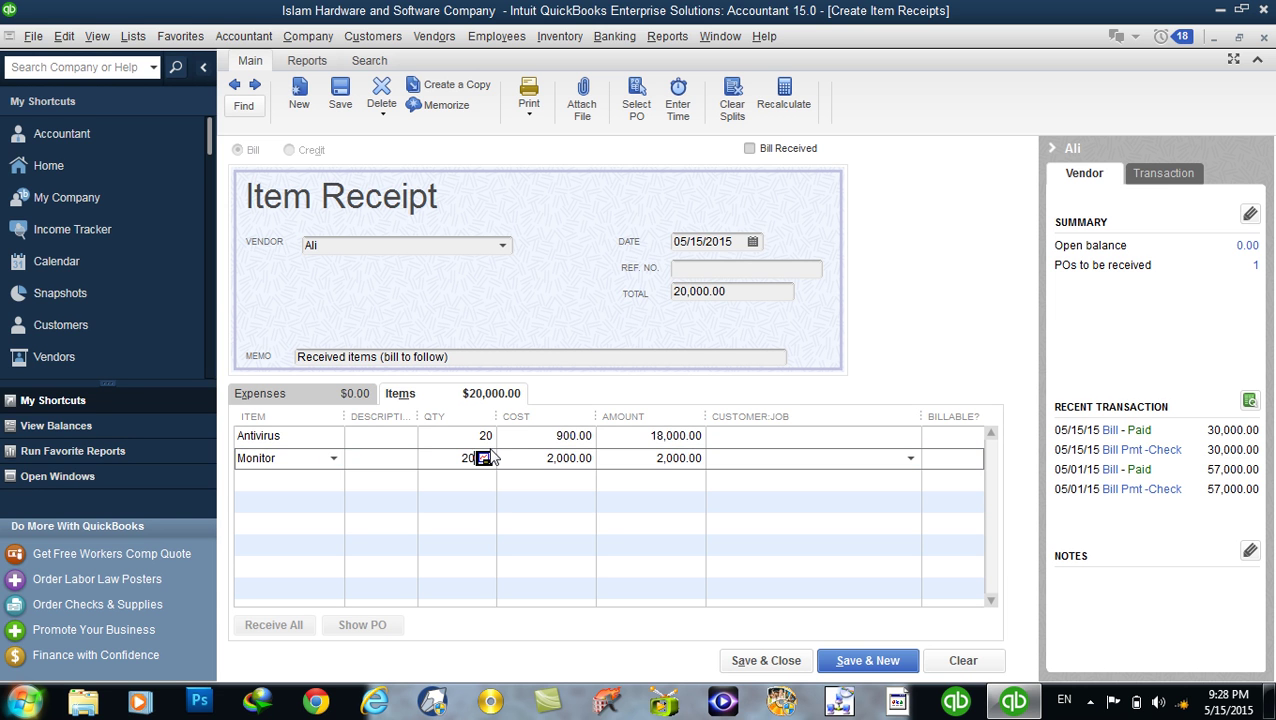
{"action": "left_click", "coordinate": [327, 437]}
{"action": "left_click", "coordinate": [334, 438]}
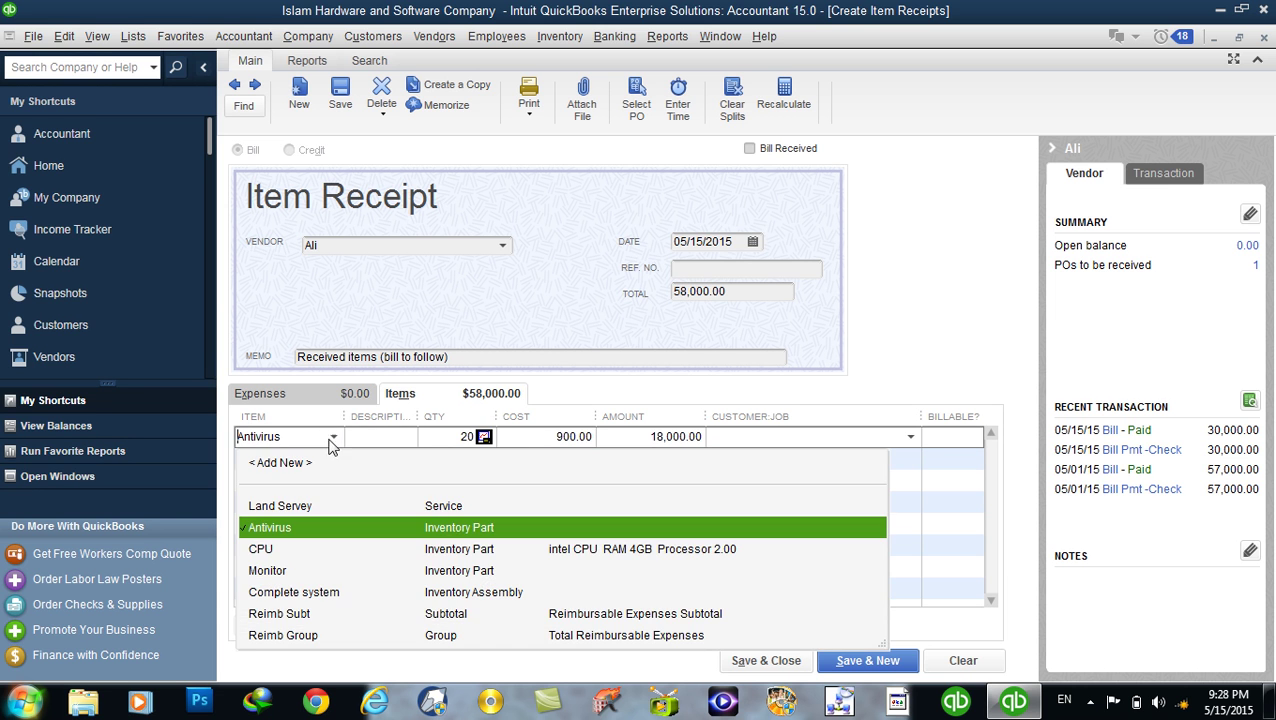
{"action": "left_click", "coordinate": [258, 550]}
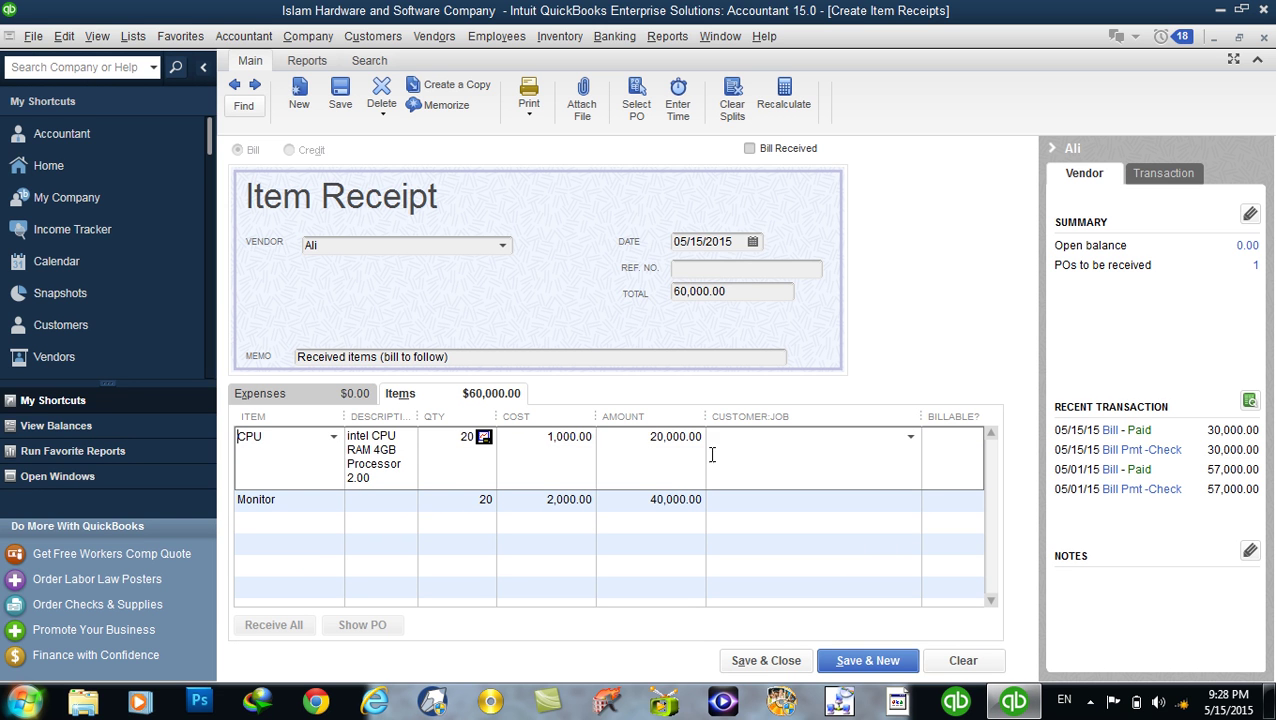
- Check the line costs, amounts and receipt total, and save and close the item receipt with its reference number left blank
{"action": "left_click", "coordinate": [643, 438]}
{"action": "left_click_drag", "start_coordinate": [540, 440], "coordinate": [698, 443]}
{"action": "left_click", "coordinate": [540, 503]}
{"action": "left_click_drag", "start_coordinate": [555, 499], "coordinate": [714, 506]}
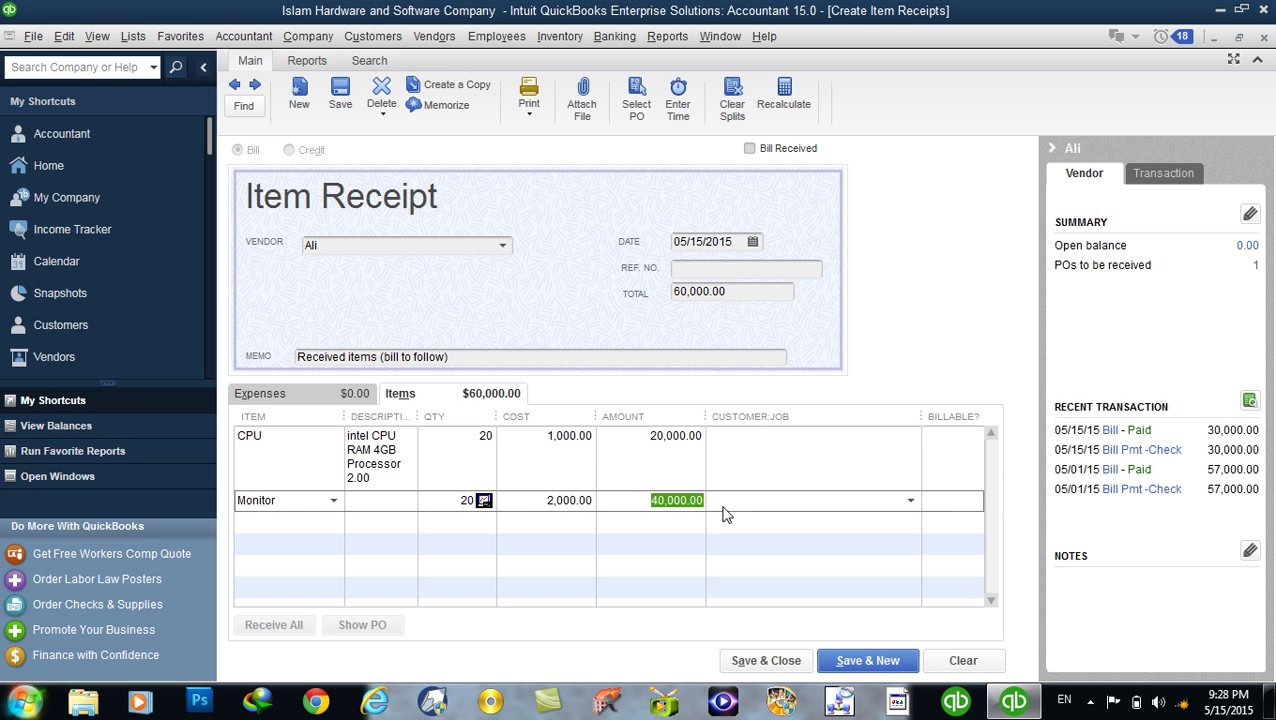
{"action": "left_click_drag", "start_coordinate": [729, 291], "coordinate": [651, 292]}
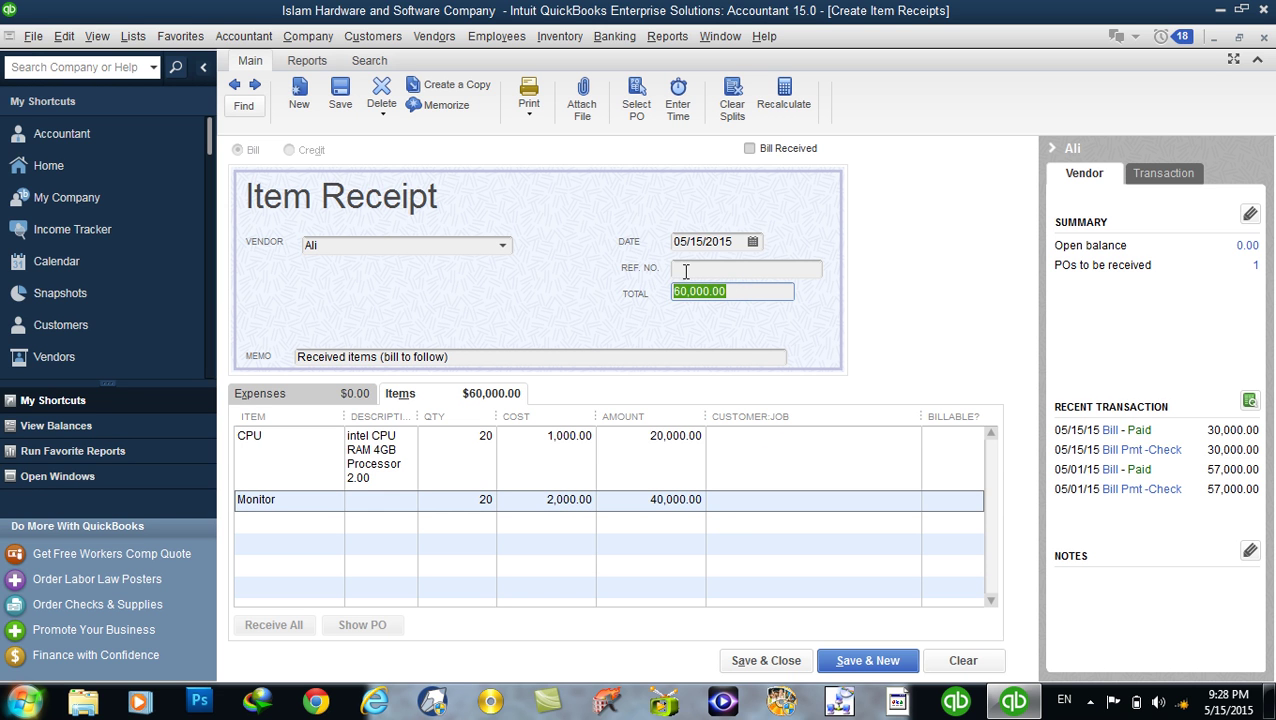
{"action": "left_click", "coordinate": [689, 270]}
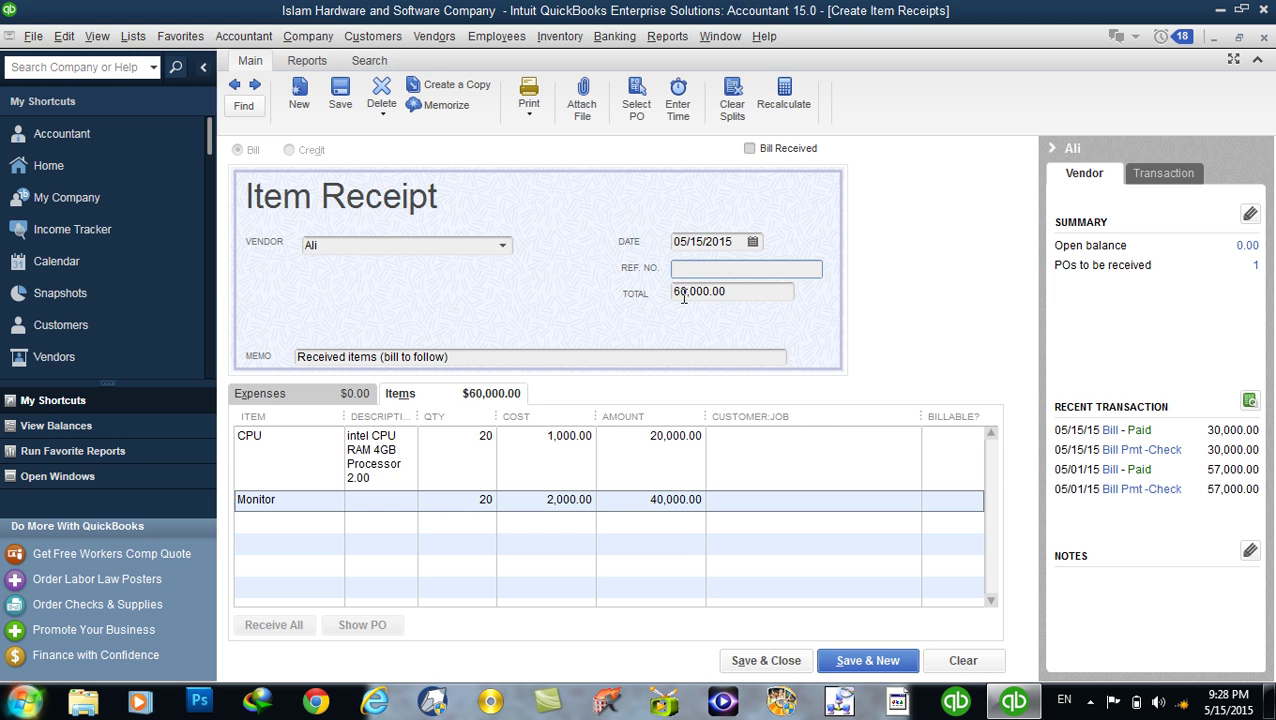
{"action": "left_click", "coordinate": [753, 656]}
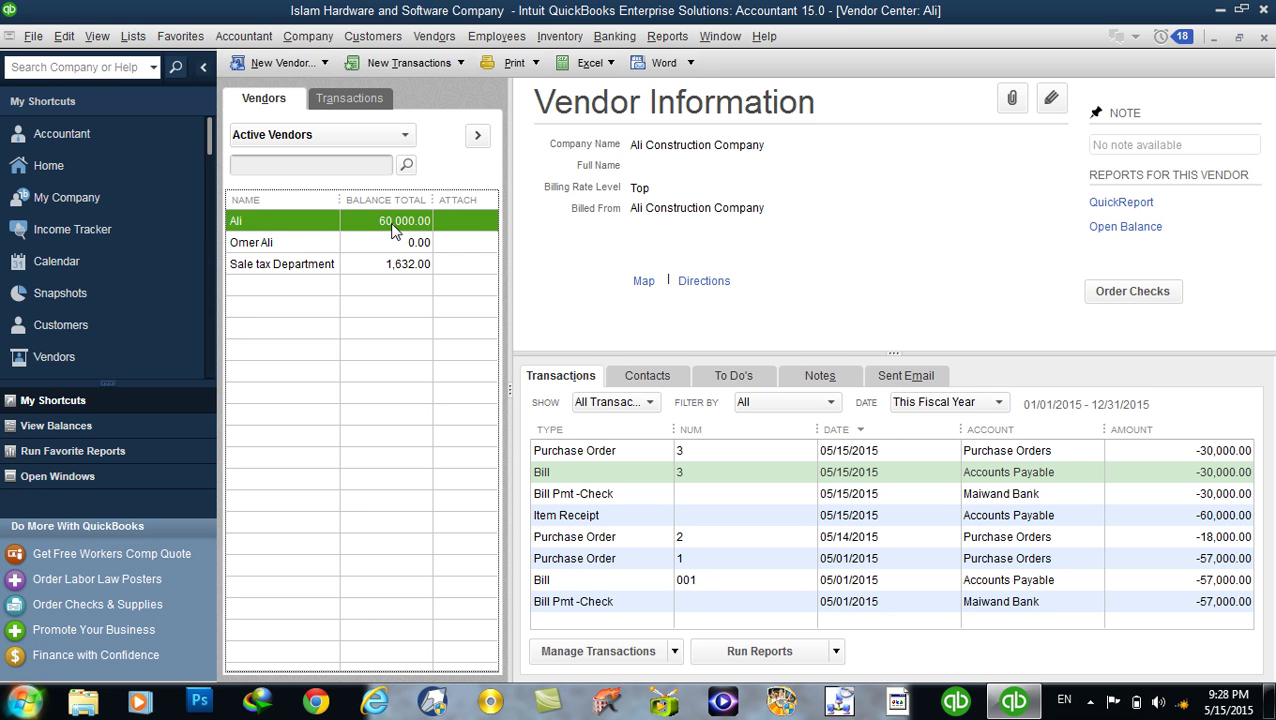
- Check the bill payment form for payable bills from the vendor and close it without paying anything
{"action": "left_click", "coordinate": [434, 40]}
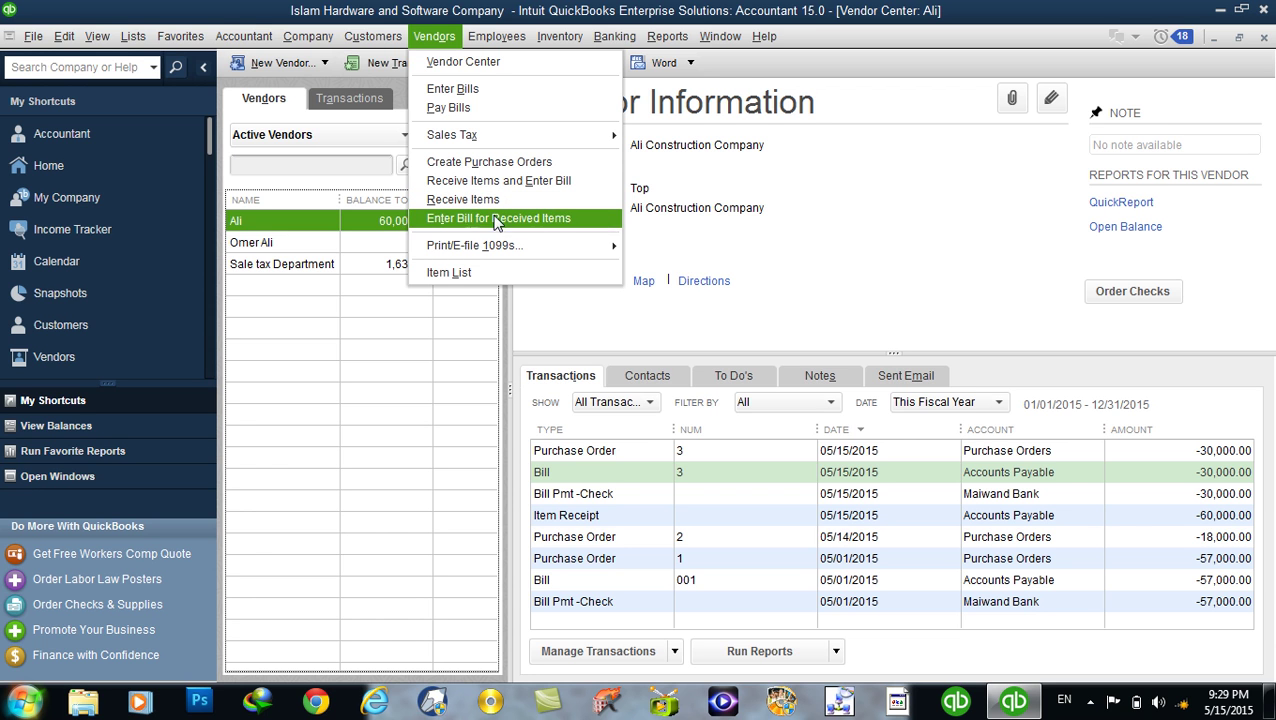
{"action": "left_click", "coordinate": [450, 108]}
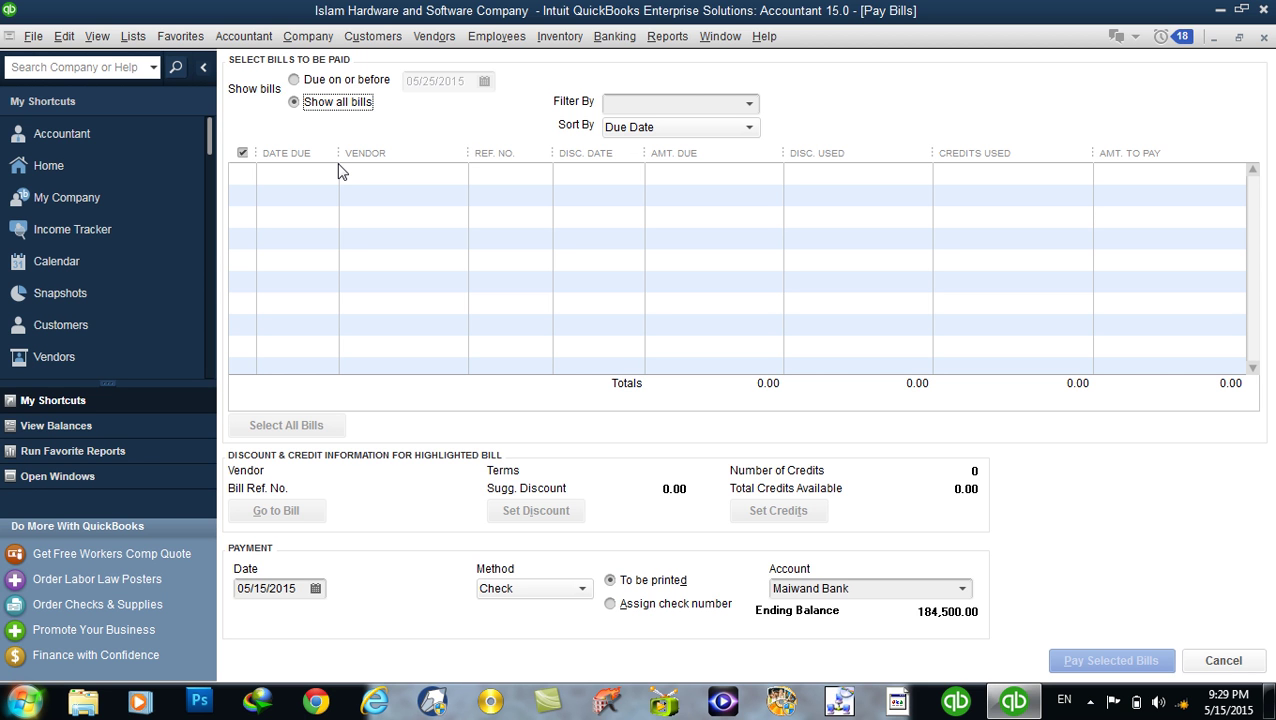
{"action": "left_click", "coordinate": [1222, 660]}
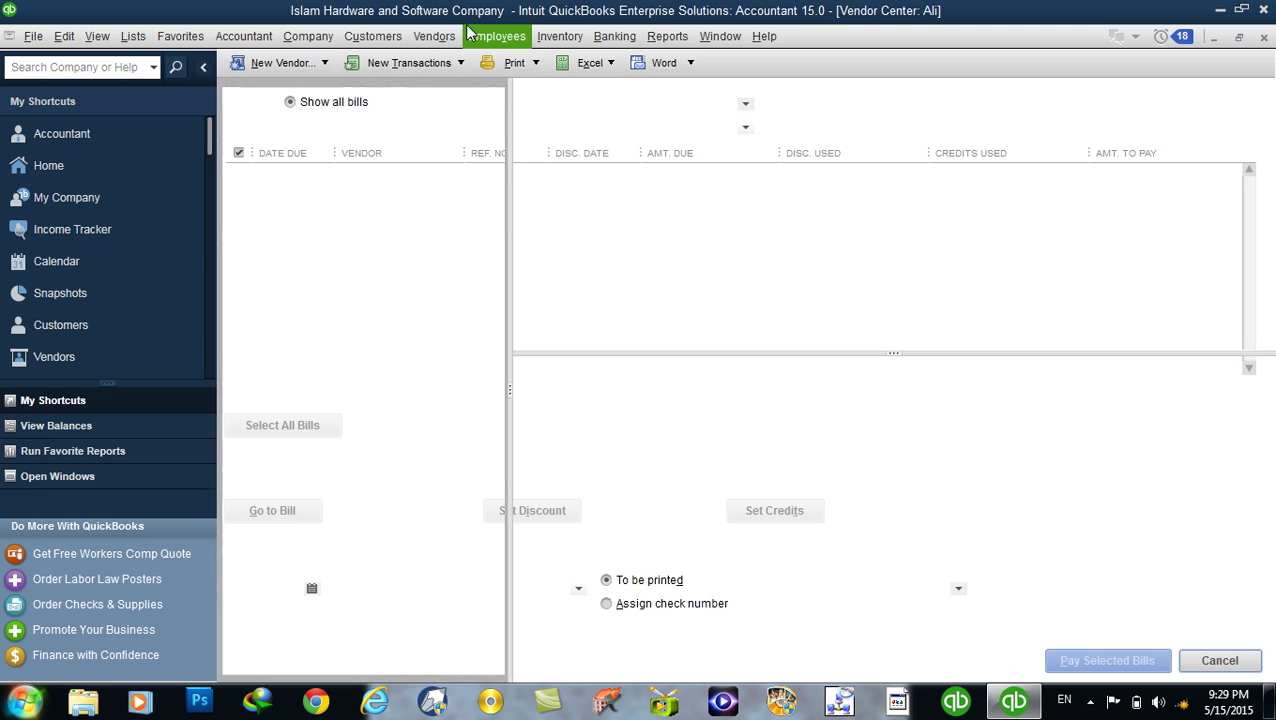
- Start a bill for received items using the 05/15/2015 item receipt of the vendor with Ali Construction Company
{"action": "left_click", "coordinate": [443, 40]}
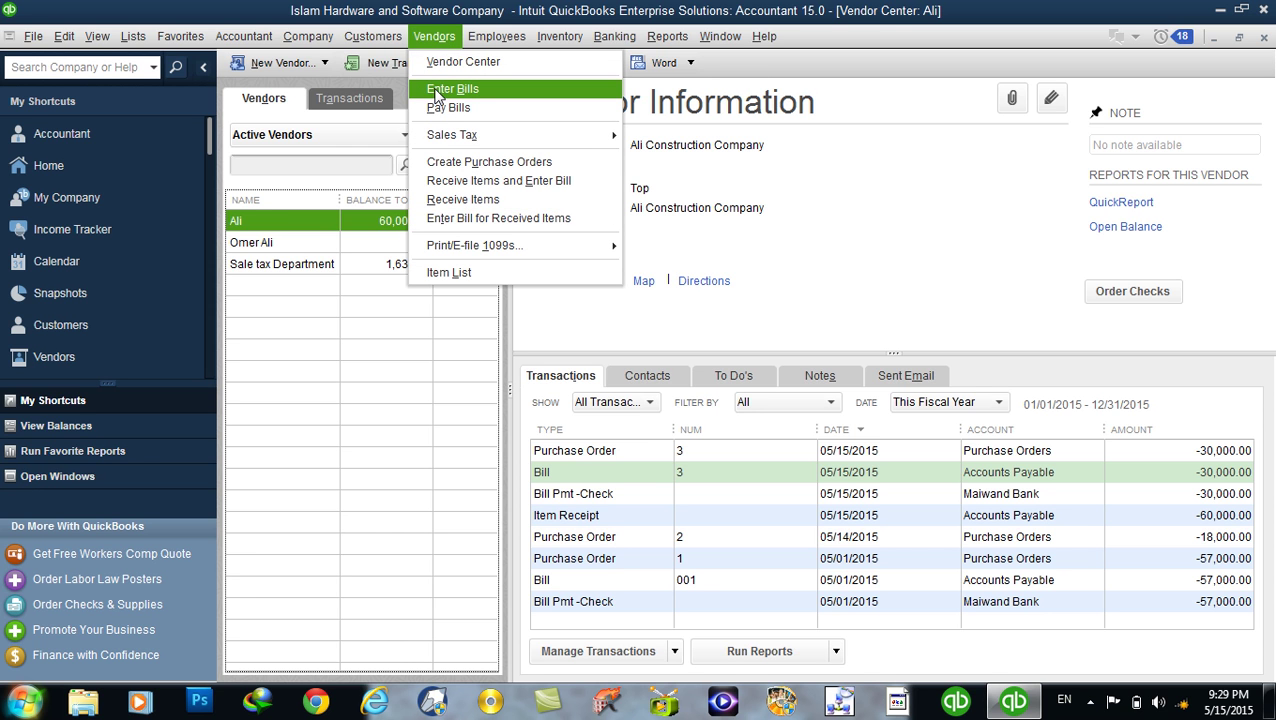
{"action": "left_click", "coordinate": [477, 218]}
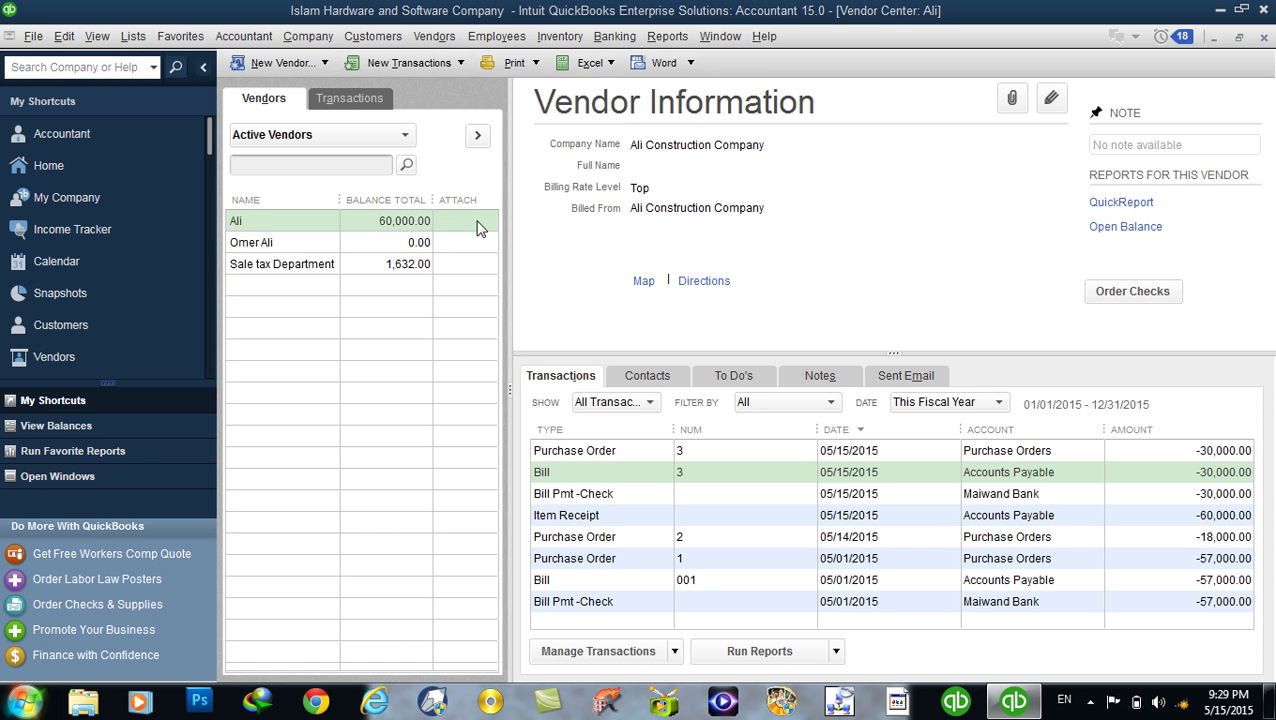
{"action": "left_click", "coordinate": [656, 114]}
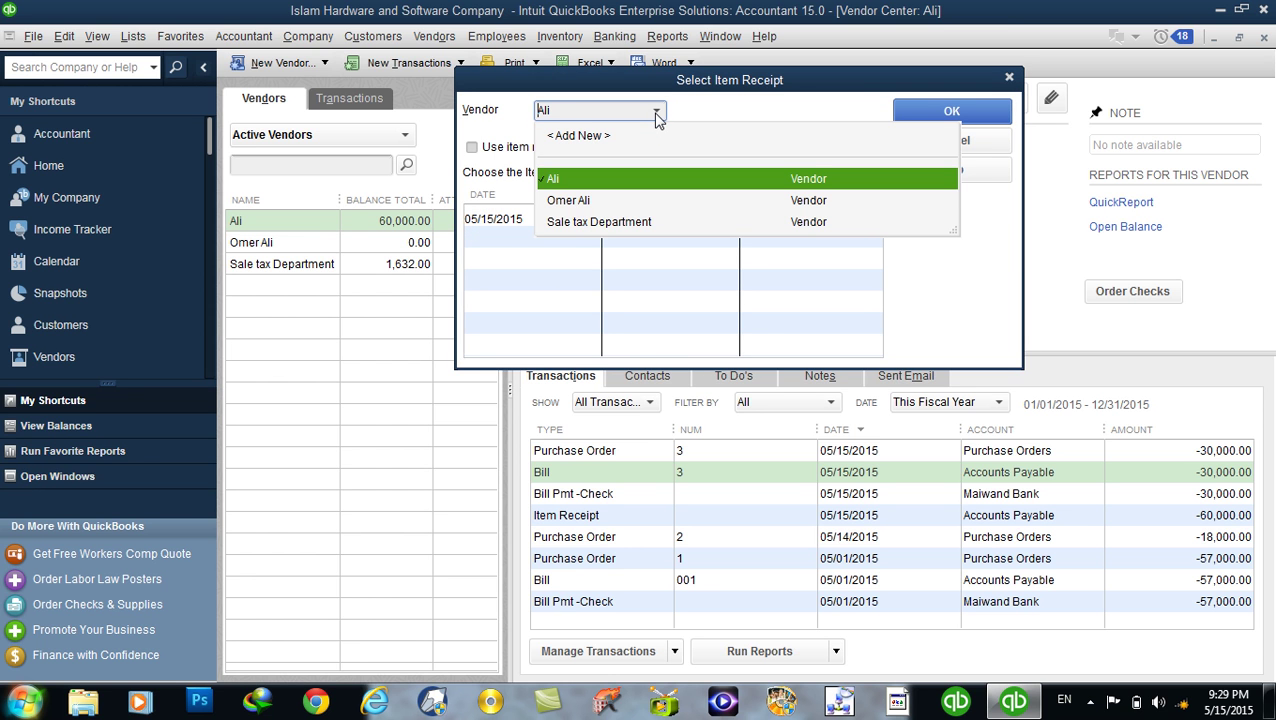
{"action": "left_click", "coordinate": [580, 200]}
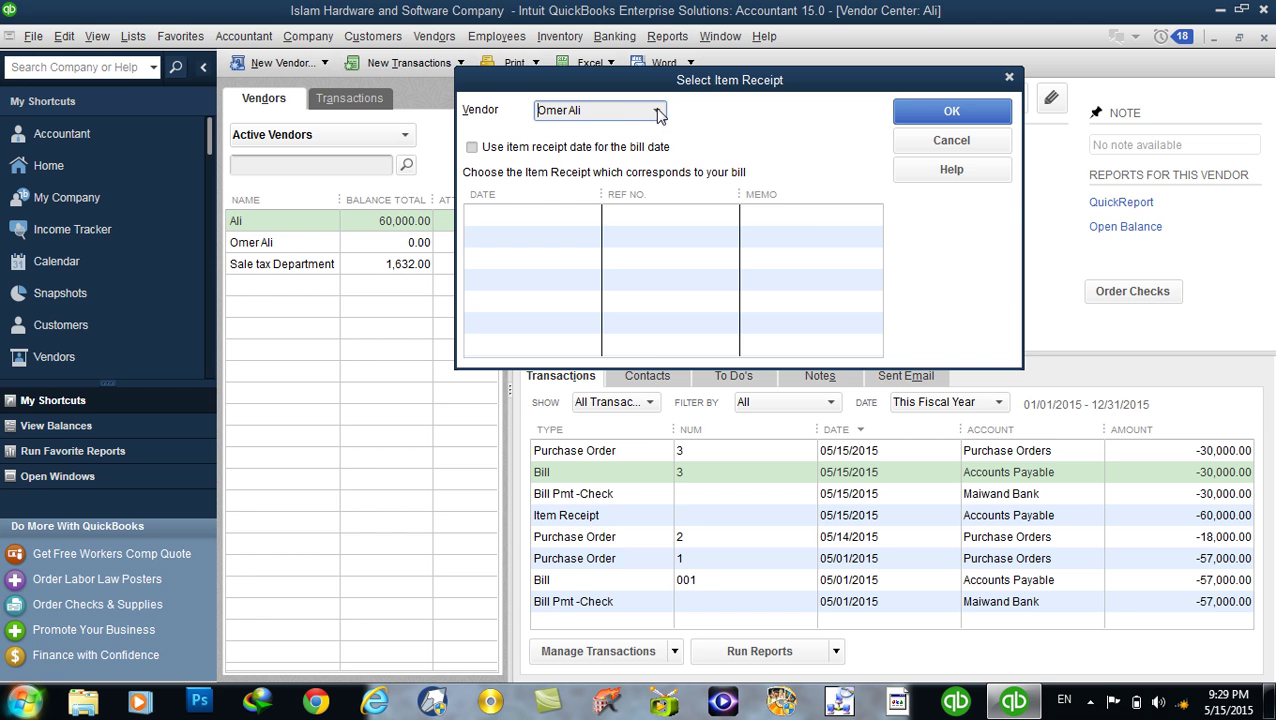
{"action": "left_click", "coordinate": [660, 114]}
{"action": "left_click", "coordinate": [578, 176]}
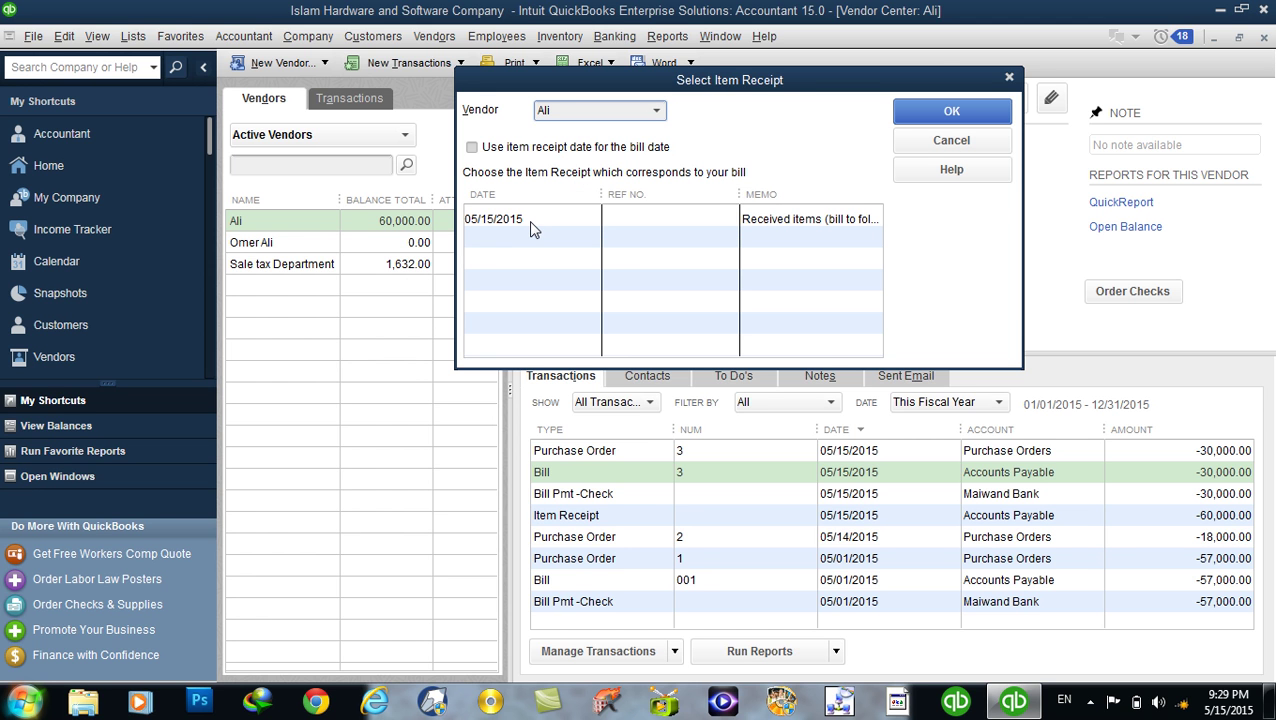
{"action": "left_click", "coordinate": [535, 222]}
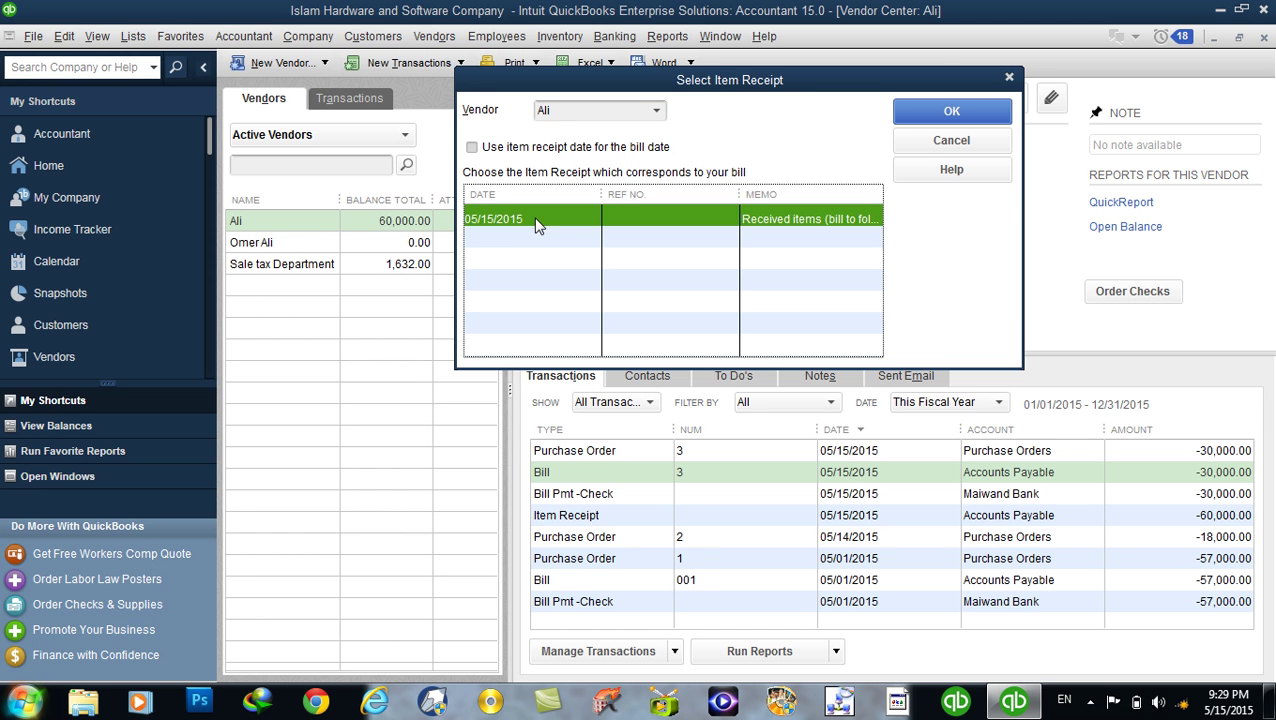
{"action": "left_click", "coordinate": [945, 113]}
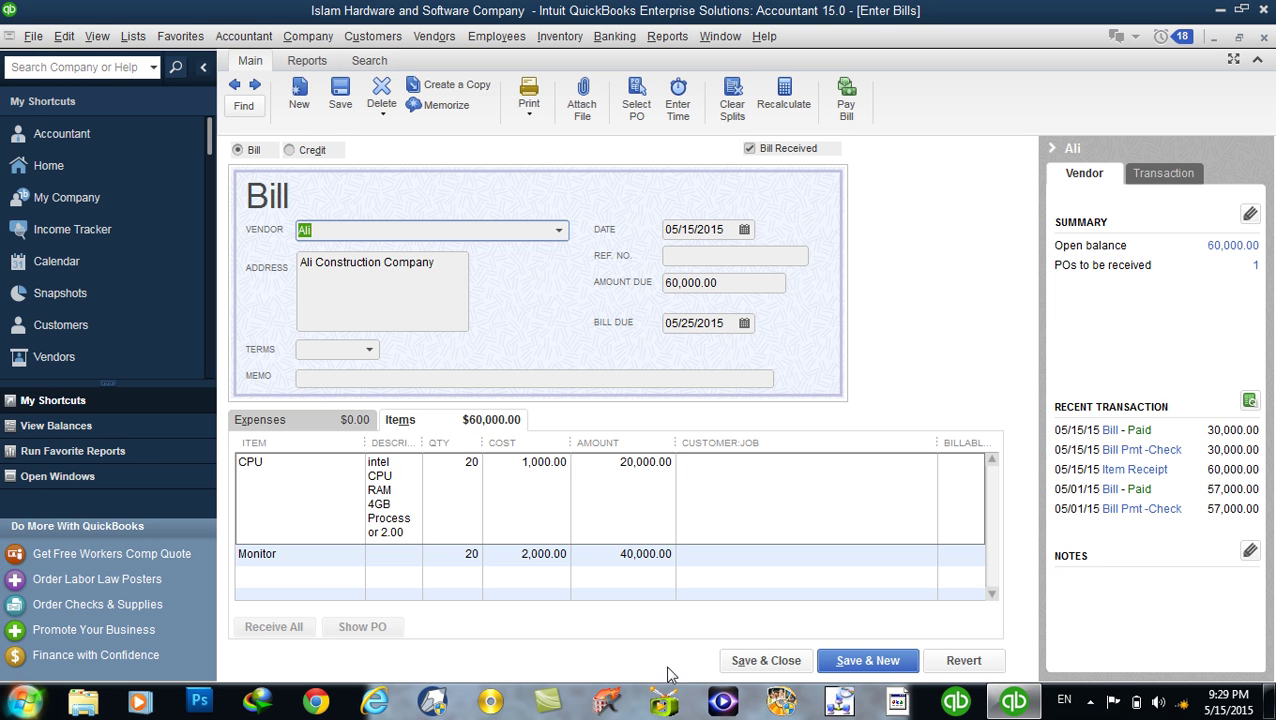
- Save and close the bill for the received CPUs and monitors, recording the changes to the transaction
{"action": "left_click", "coordinate": [767, 669]}
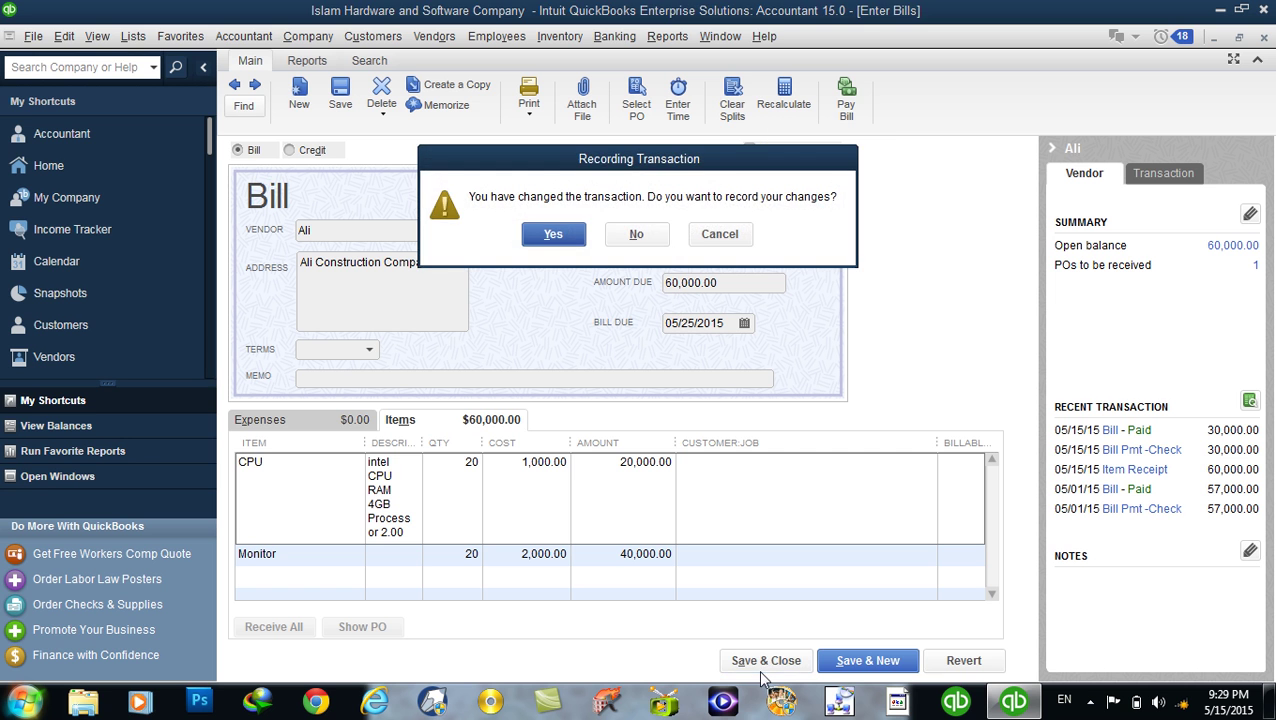
{"action": "left_click_drag", "start_coordinate": [607, 170], "coordinate": [654, 111]}
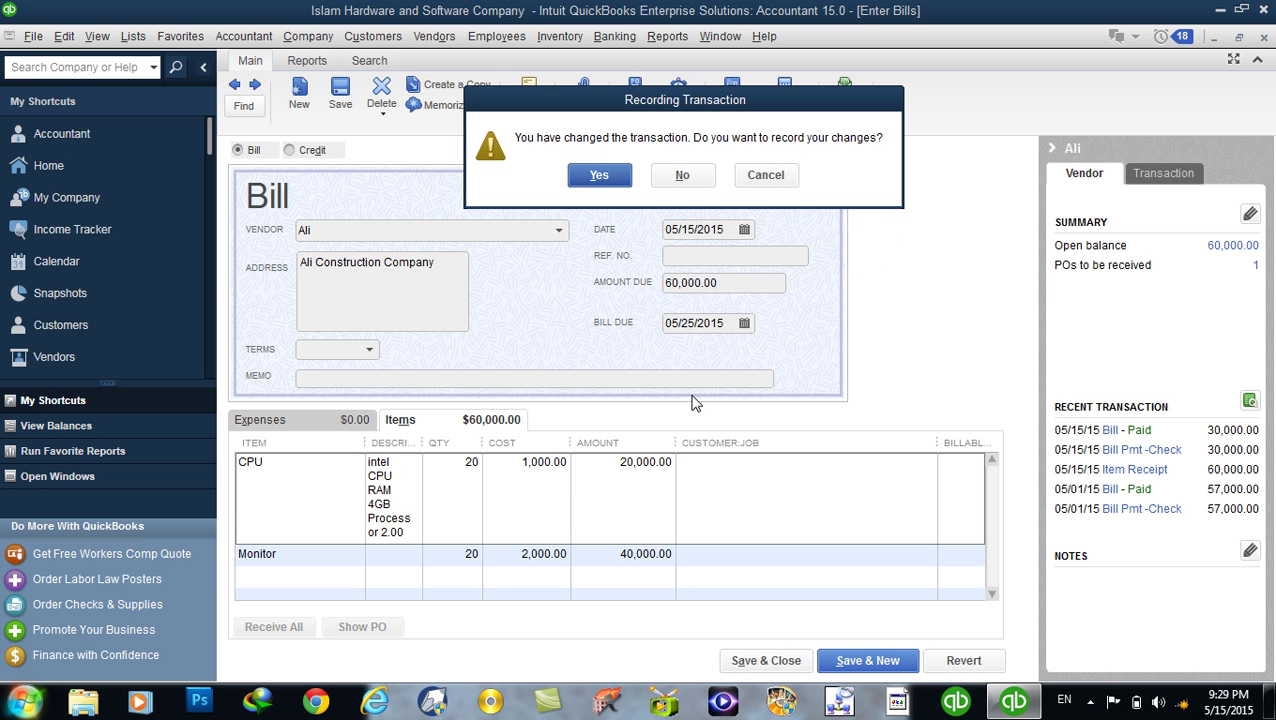
{"action": "left_click", "coordinate": [599, 176]}
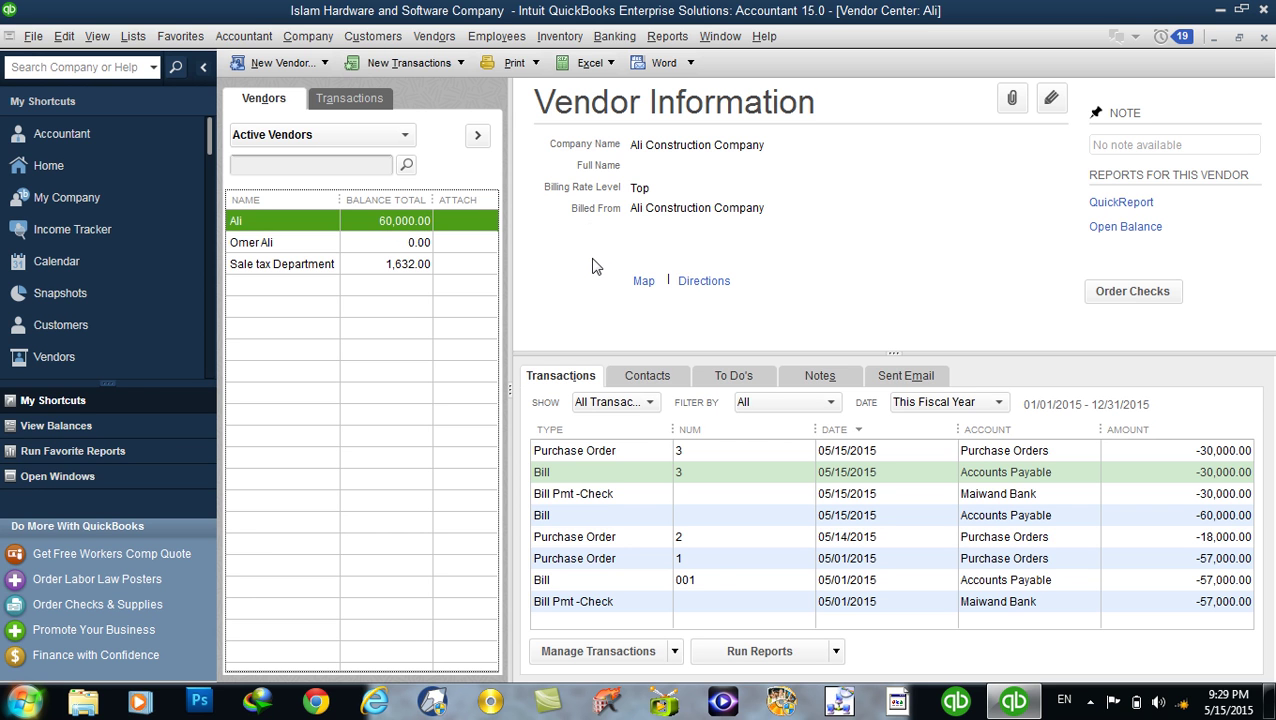
- Pay the vendor bill due 05/25/2015 in full by check from the Maiwand Bank account, and finish the payment summary
{"action": "left_click", "coordinate": [450, 47]}
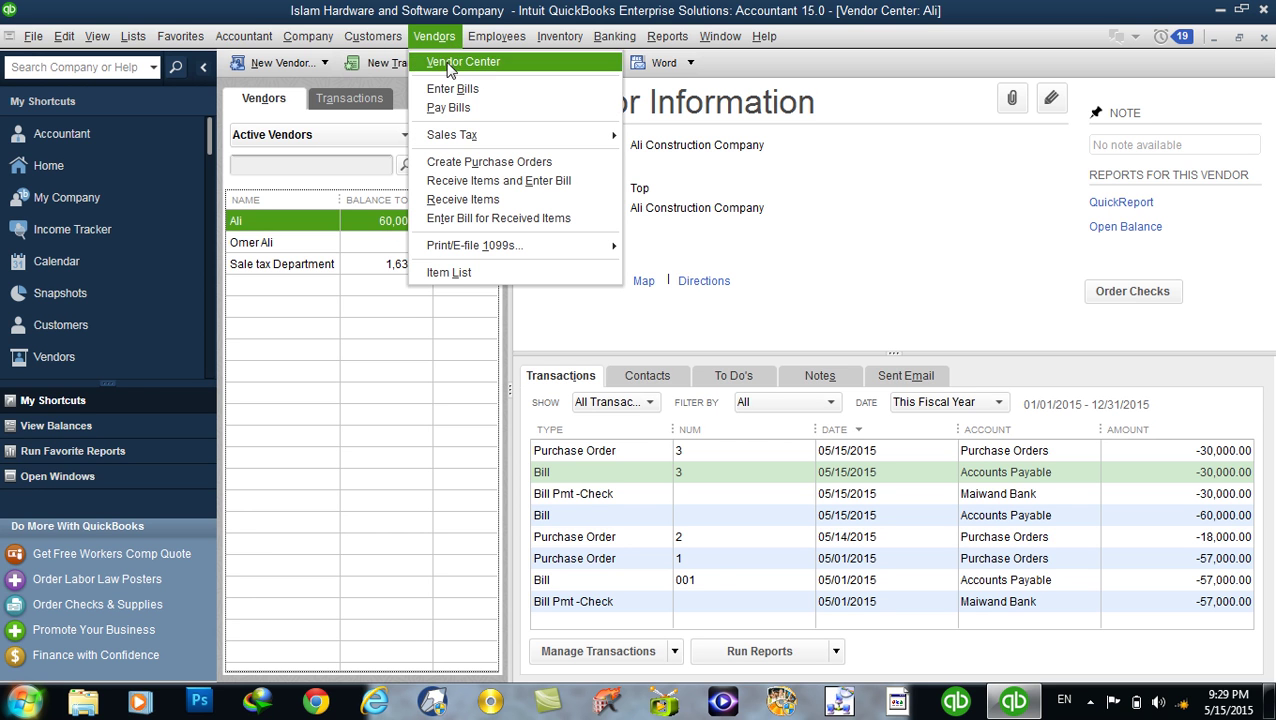
{"action": "left_click", "coordinate": [455, 108]}
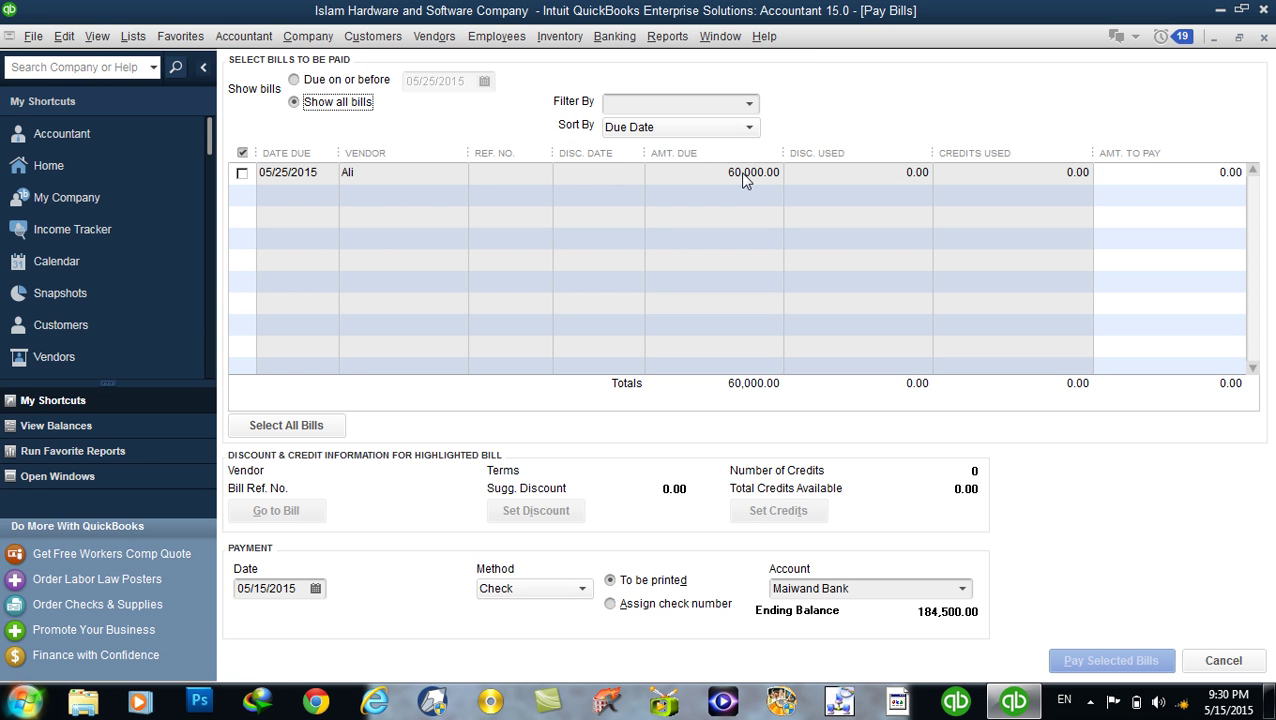
{"action": "left_click", "coordinate": [242, 174]}
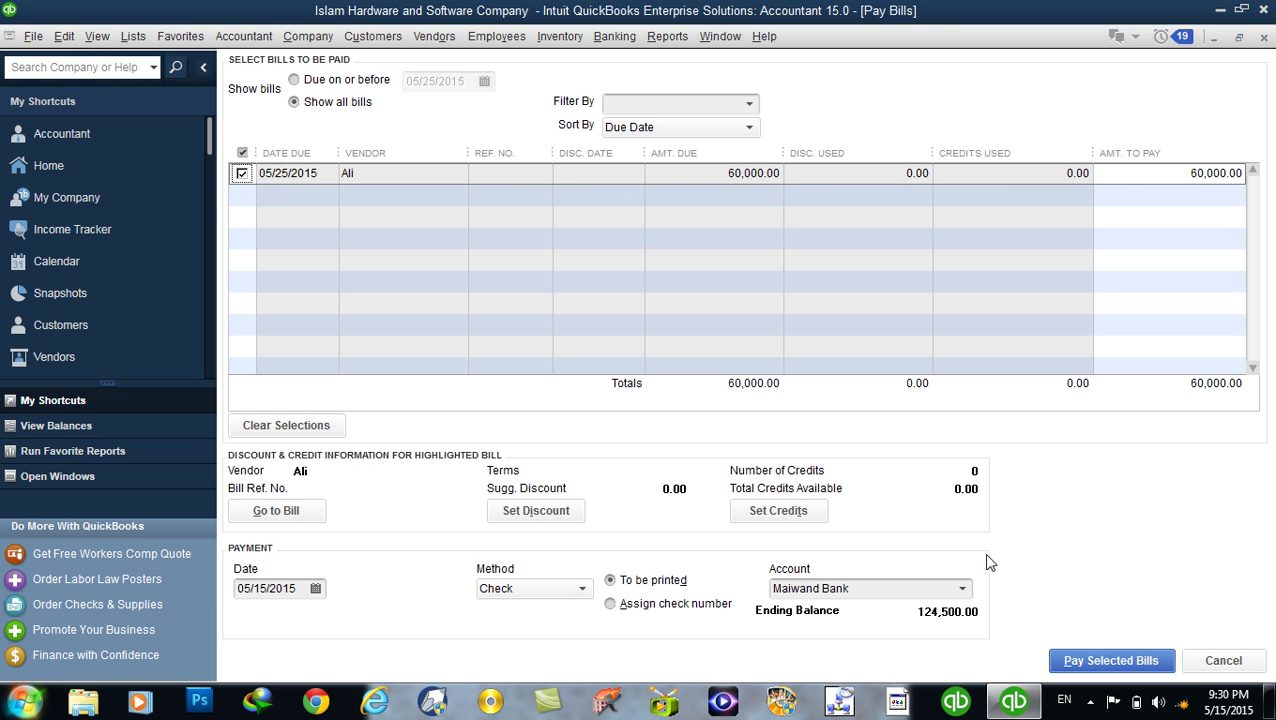
{"action": "left_click", "coordinate": [963, 590]}
{"action": "left_click", "coordinate": [963, 590]}
{"action": "left_click", "coordinate": [1138, 661]}
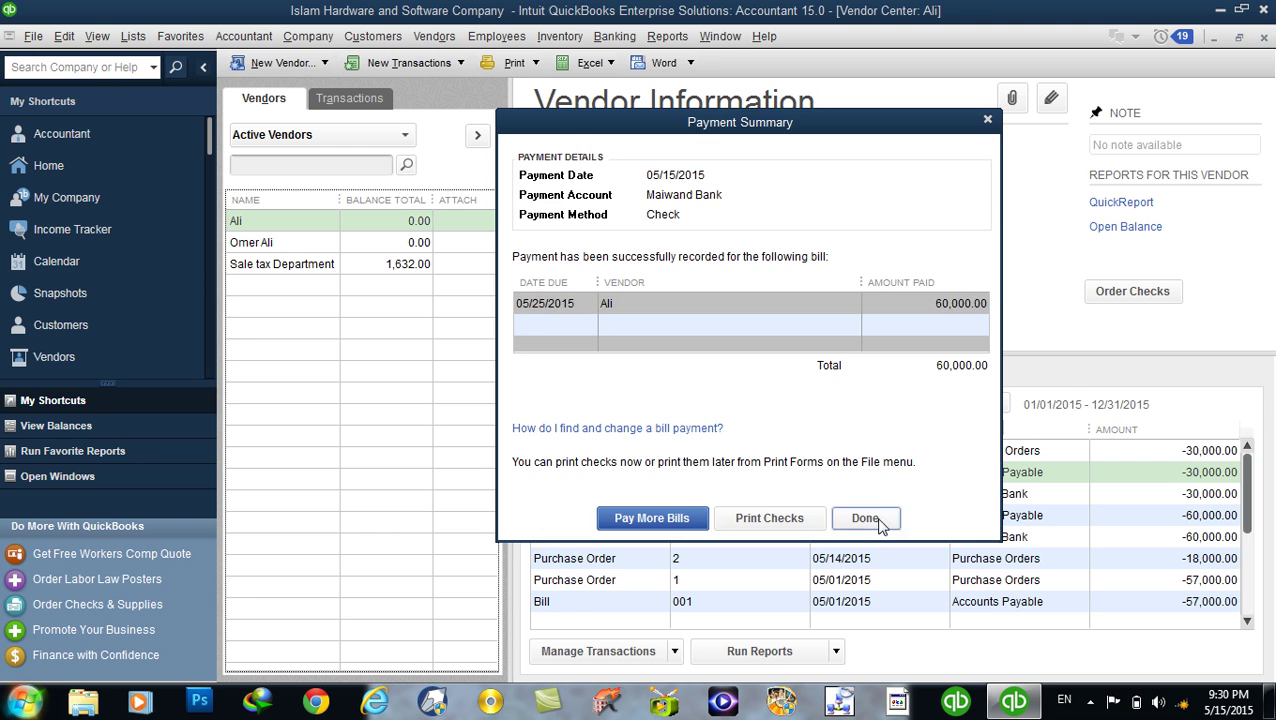
{"action": "left_click", "coordinate": [865, 518]}
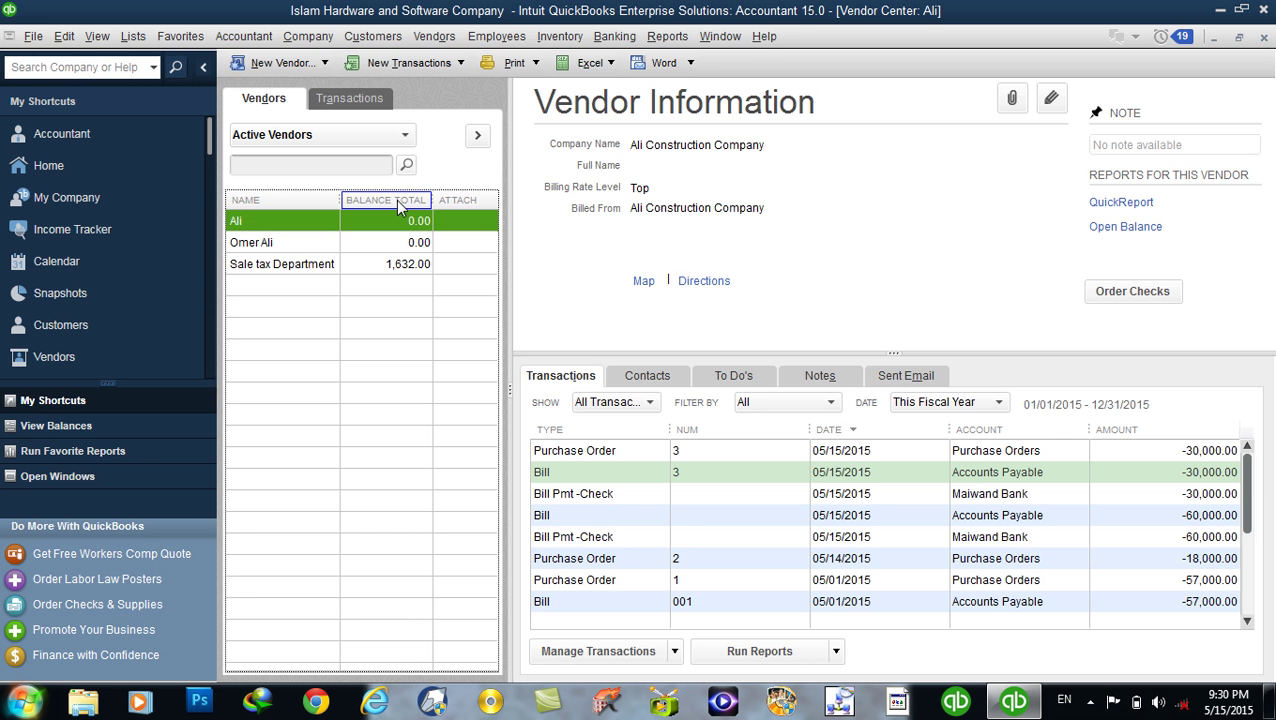
- Check the quantities on hand in the Physical Inventory Worksheet and the CPU's transaction QuickReport, and close both reports
{"action": "left_click", "coordinate": [565, 38]}
{"action": "left_click", "coordinate": [604, 232]}
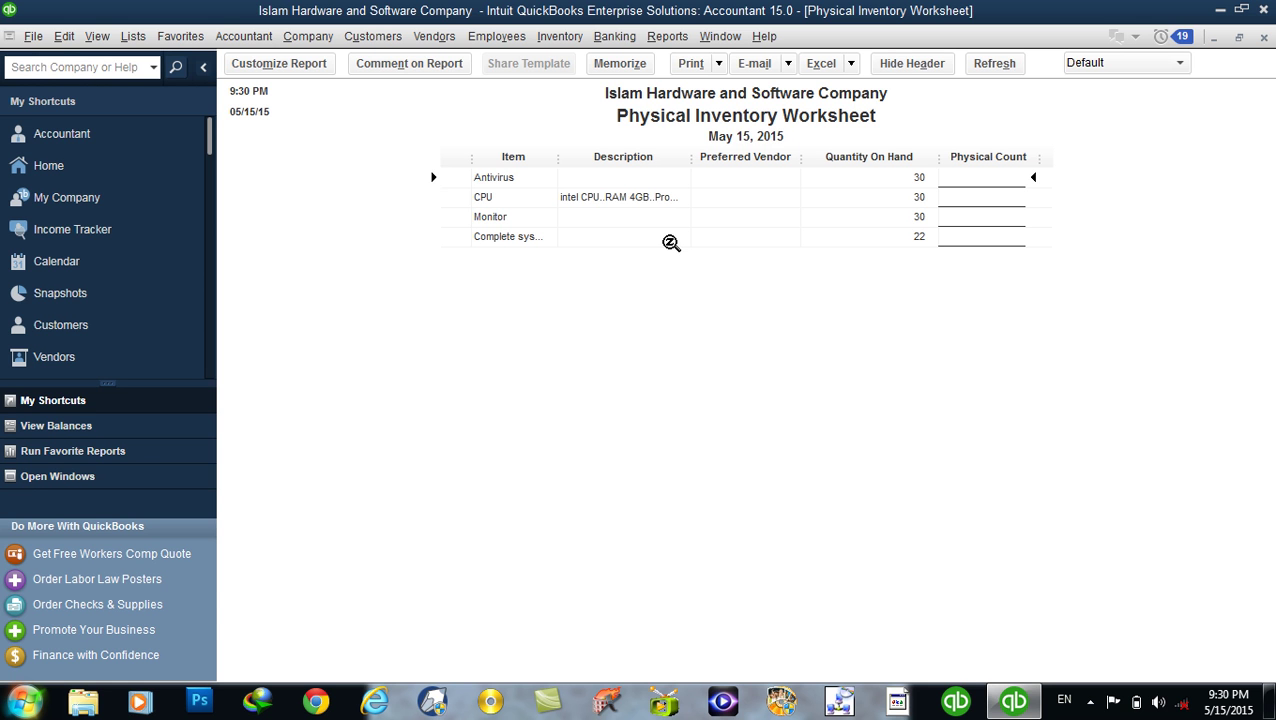
{"action": "left_click", "coordinate": [888, 198]}
{"action": "double_click", "coordinate": [888, 198]}
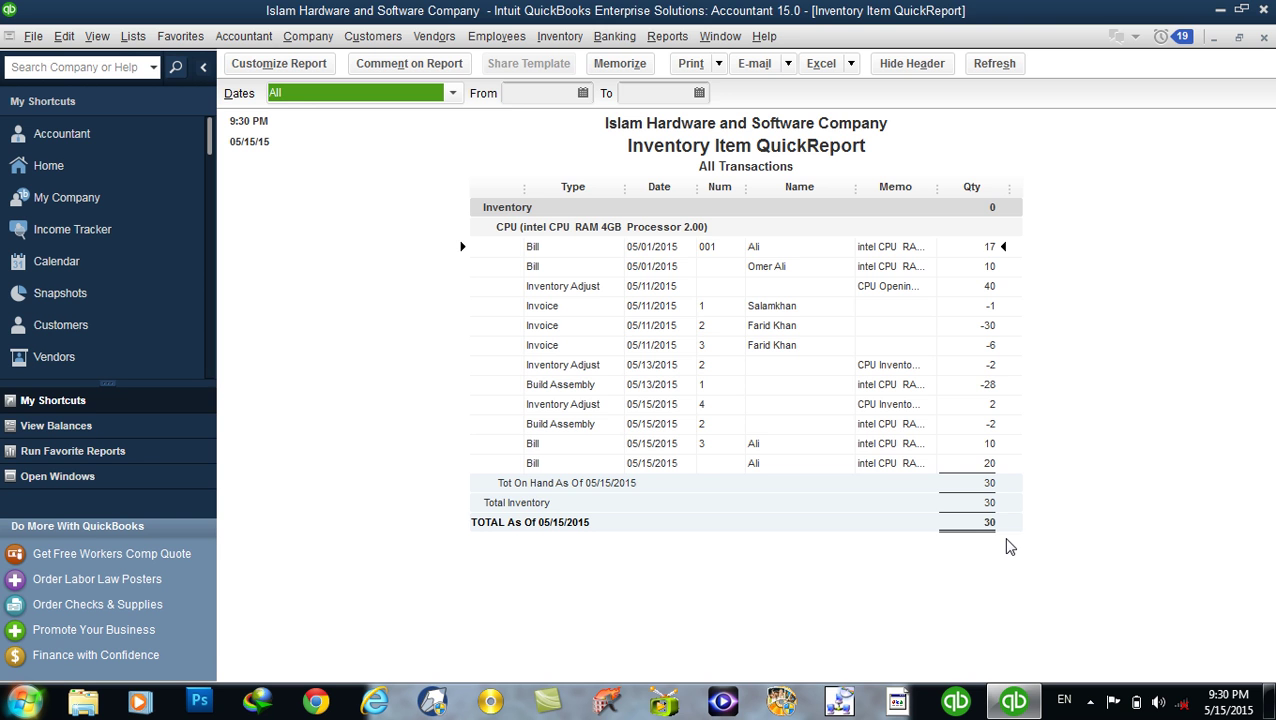
{"action": "left_click", "coordinate": [1264, 38]}
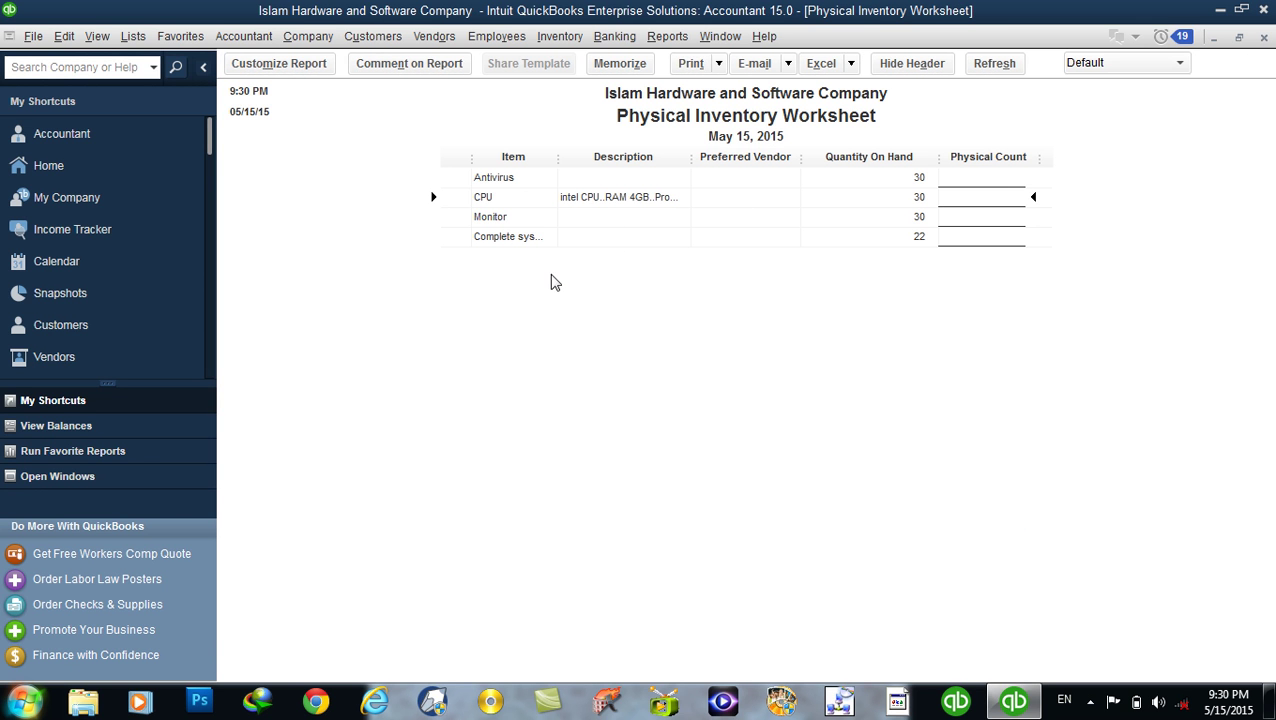
{"action": "left_click", "coordinate": [1264, 38]}
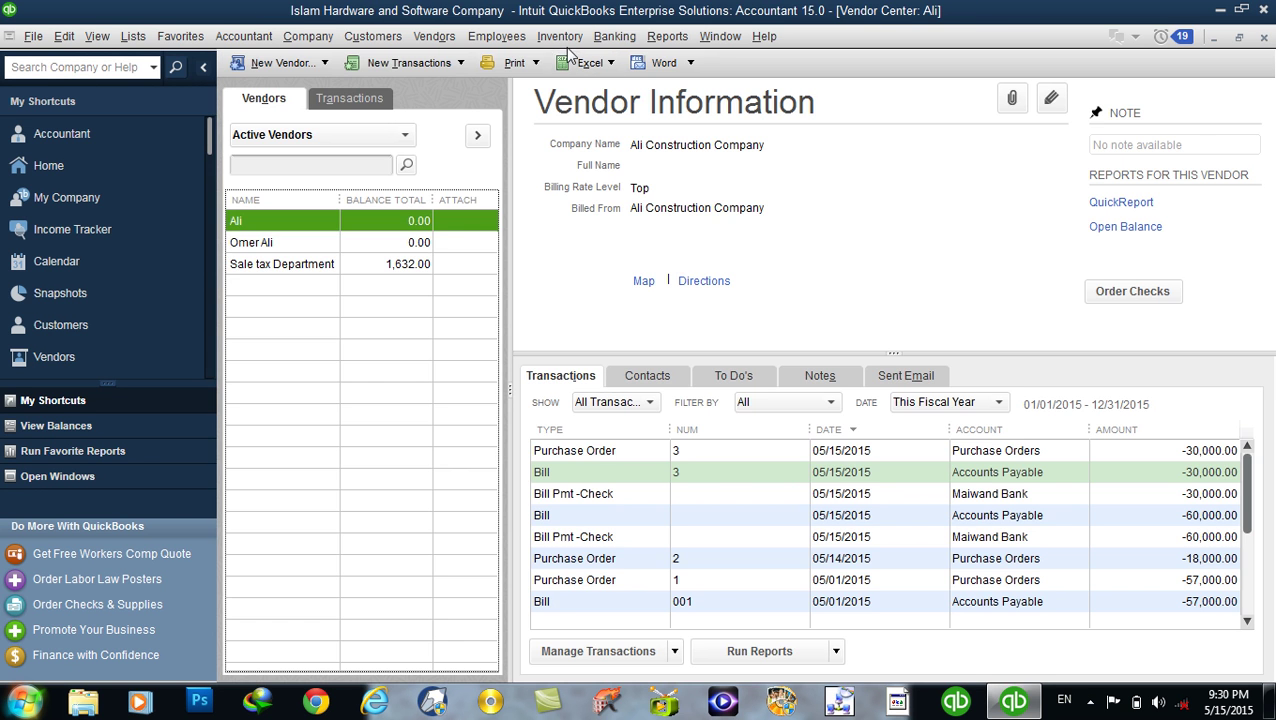
{"action": "left_click", "coordinate": [434, 36]}
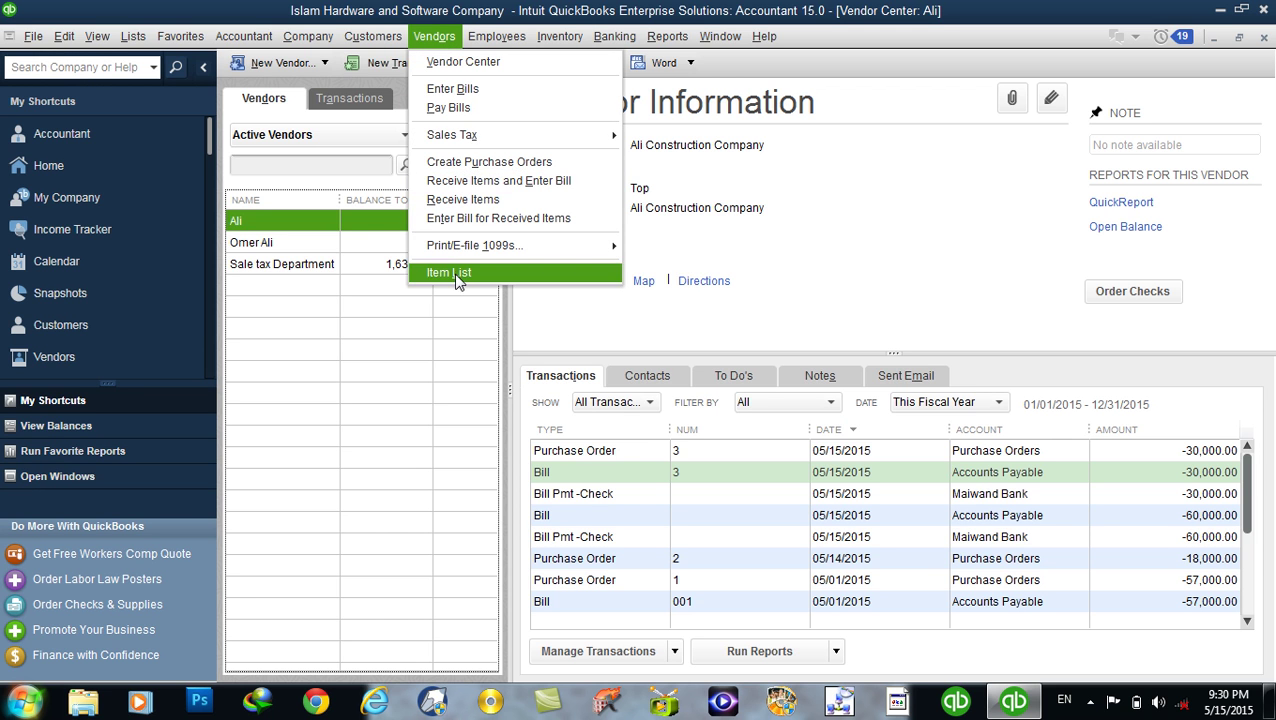
{"action": "mouse_move", "coordinate": [518, 257]}
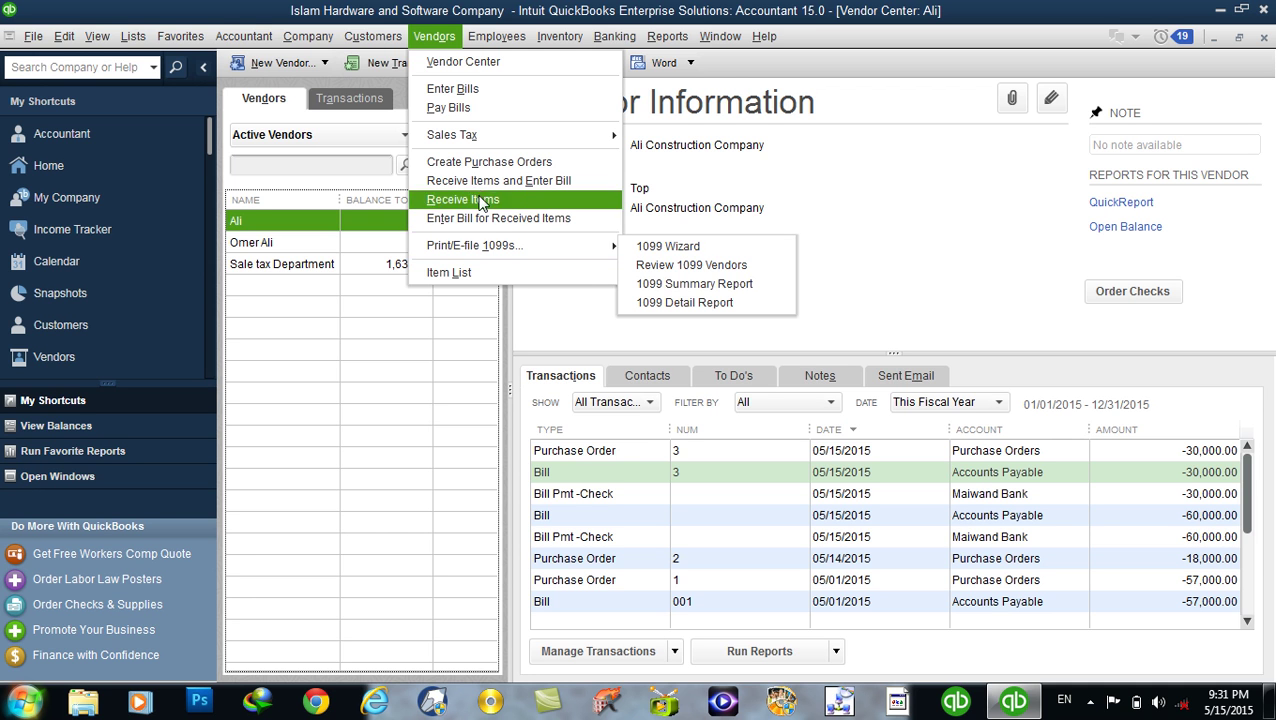
{"action": "mouse_move", "coordinate": [455, 143]}
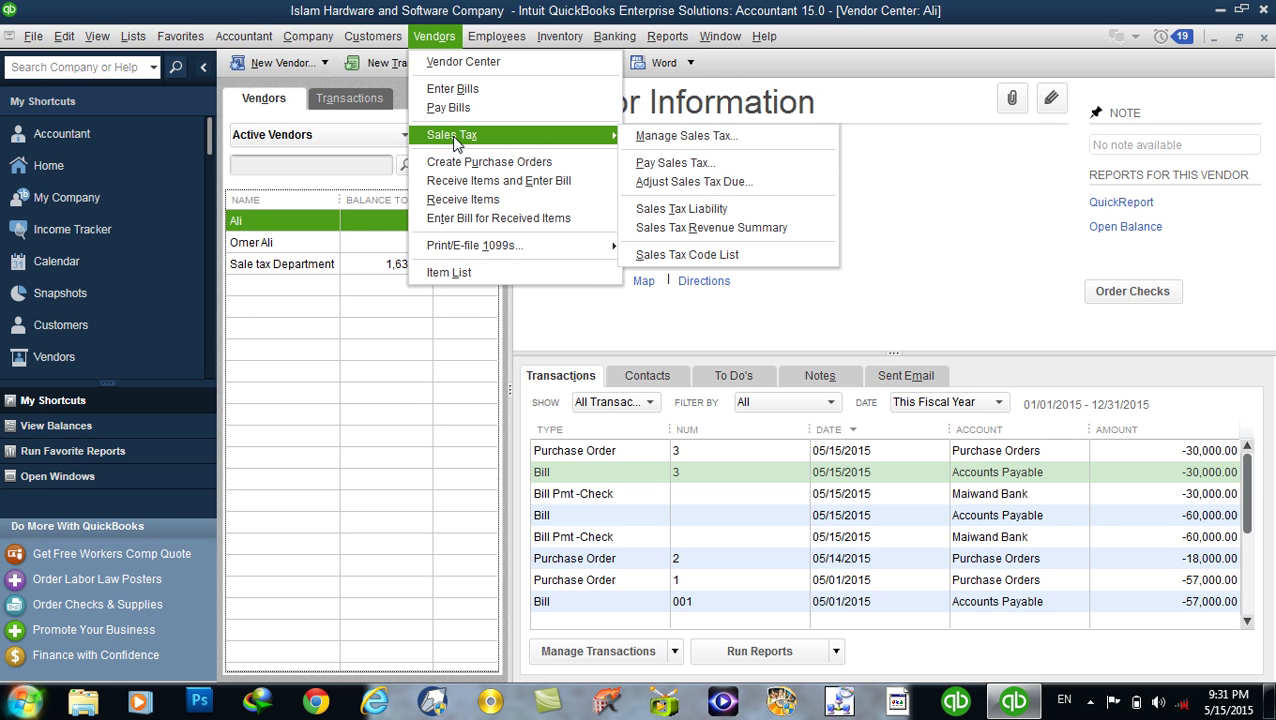